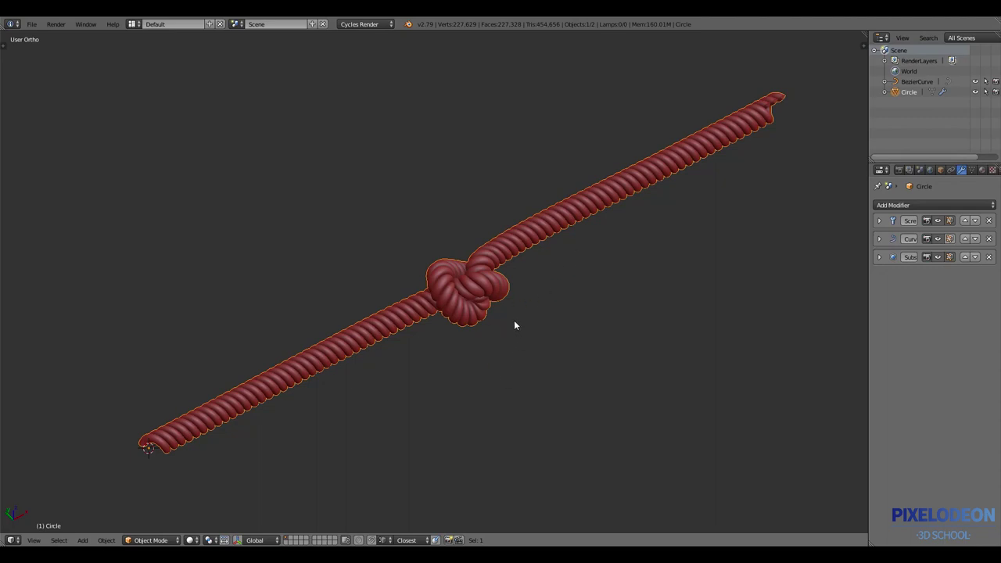
# Switch to Top Ortho over the knotted rope and enter Edit Mode on the Circle profile
pyautogui.moveTo(514, 319)
pyautogui.mouseDown(button='middle')
pyautogui.moveTo(513, 301)
pyautogui.moveTo(541, 300)
pyautogui.moveTo(445, 332)
pyautogui.moveTo(506, 301)
pyautogui.mouseUp(button='middle')
pyautogui.press('KP_7')
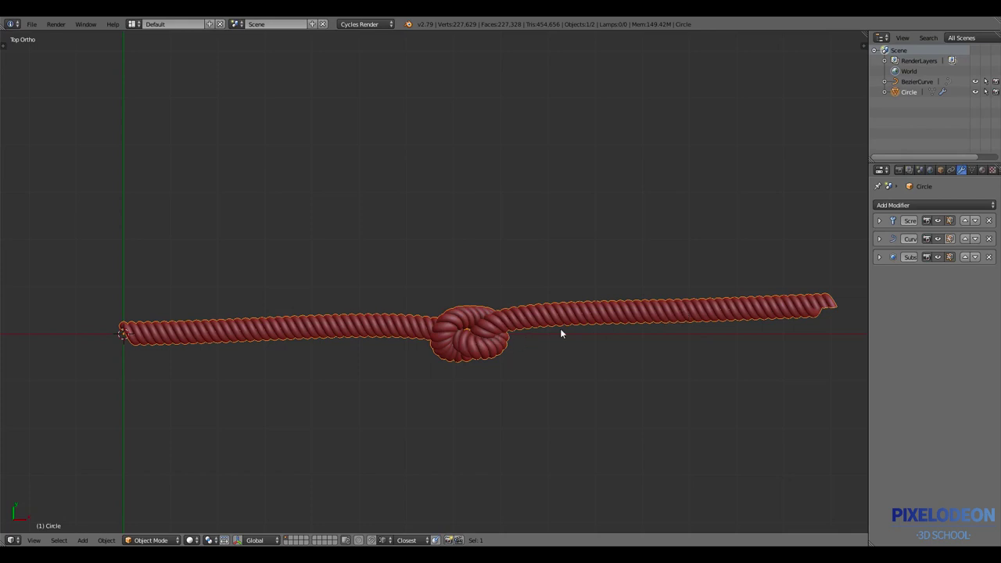
pyautogui.press('Tab')
# Frame the rope's end circles and toggle the Screw modifier's viewport display off and on
pyautogui.keyDown('shift'); pyautogui.moveTo(523, 342); pyautogui.dragTo(644, 341, button='middle'); pyautogui.keyUp('shift')
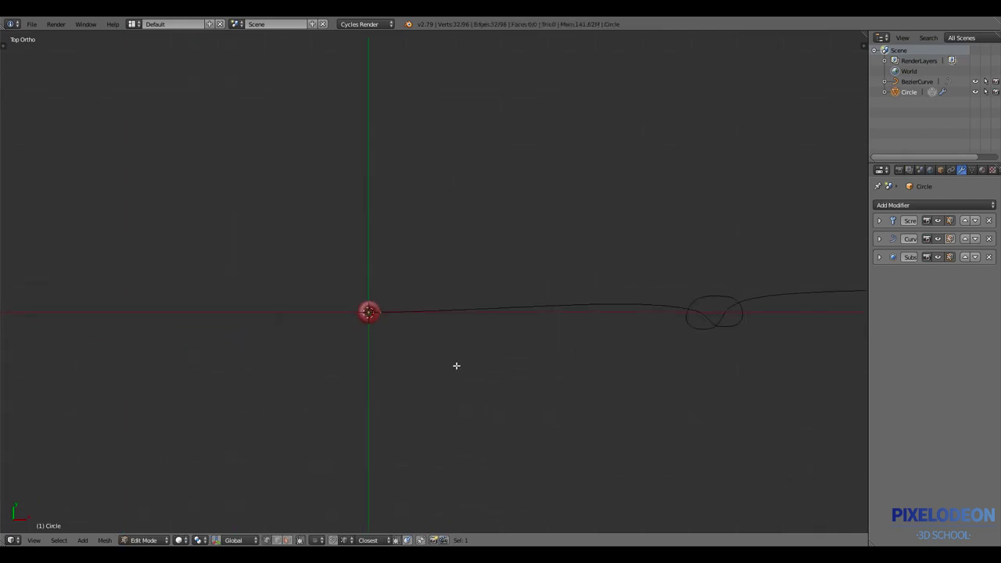
pyautogui.moveTo(438, 424); pyautogui.dragTo(428, 329, button='middle')
pyautogui.press('KP_Decimal')
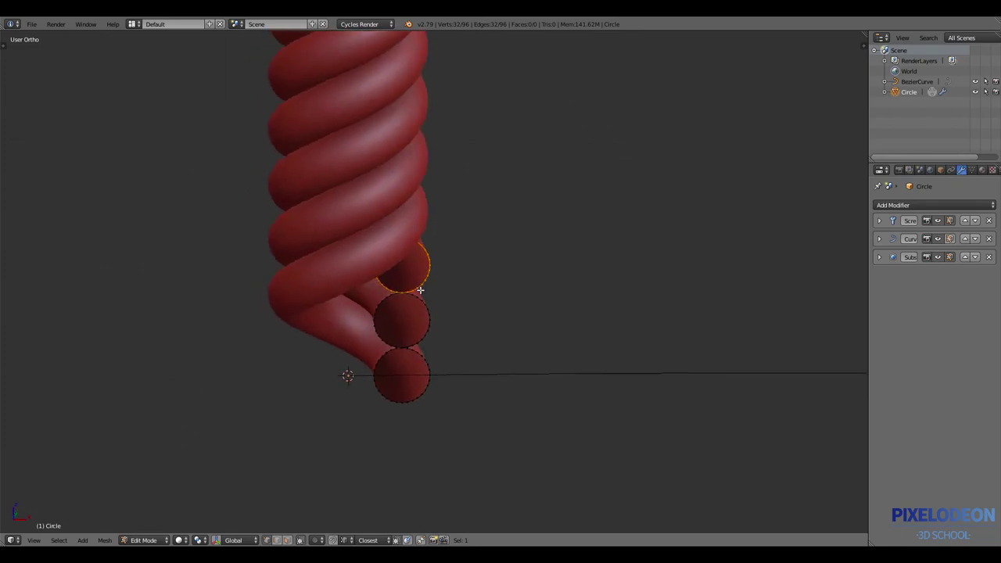
pyautogui.moveTo(428, 315); pyautogui.dragTo(445, 313, button='middle')
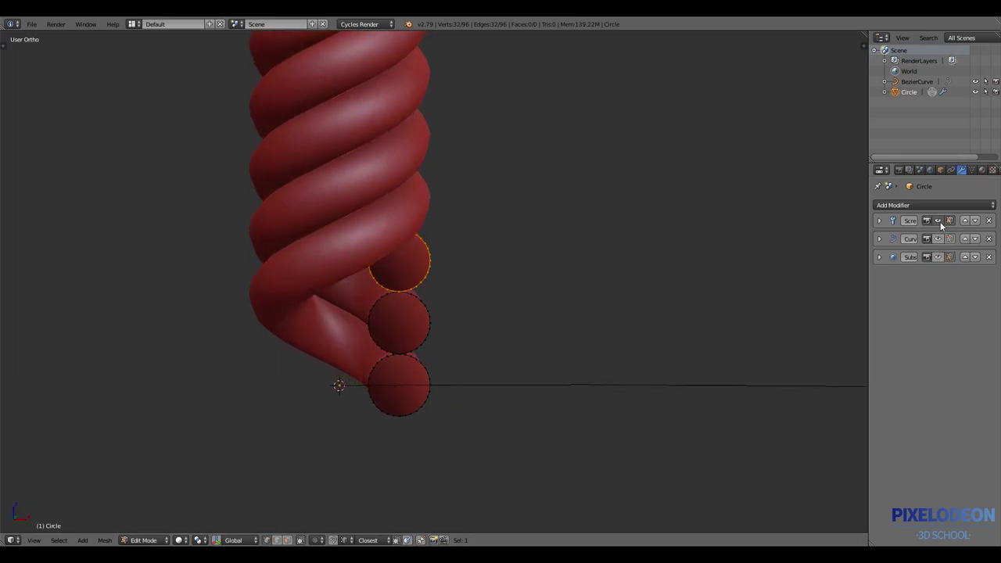
pyautogui.click(938, 221)
pyautogui.click(937, 220)
pyautogui.click(879, 221)
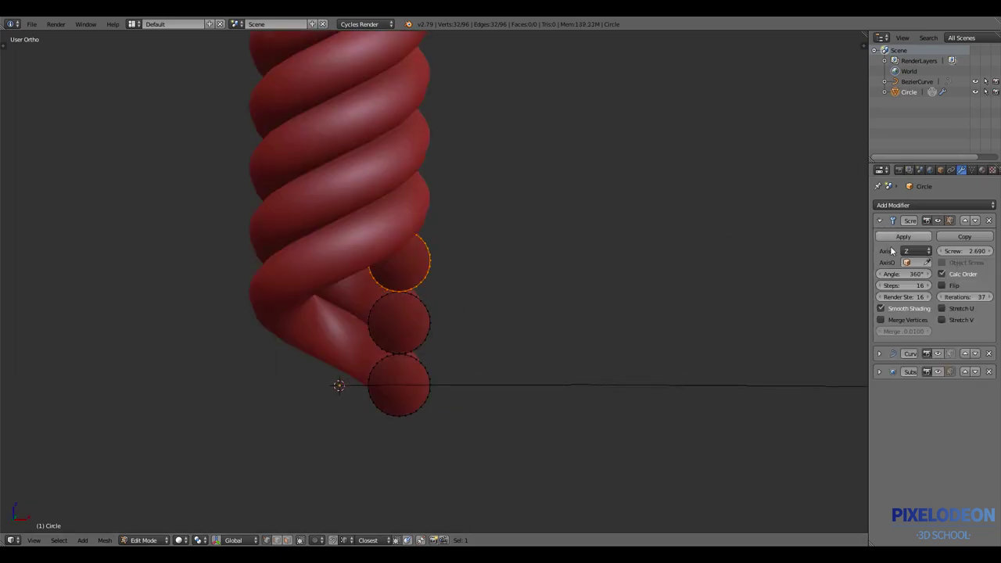
pyautogui.scroll(-1, 522, 306)
pyautogui.scroll(-2, 521, 306)
pyautogui.moveTo(507, 310); pyautogui.dragTo(539, 341, button='middle')
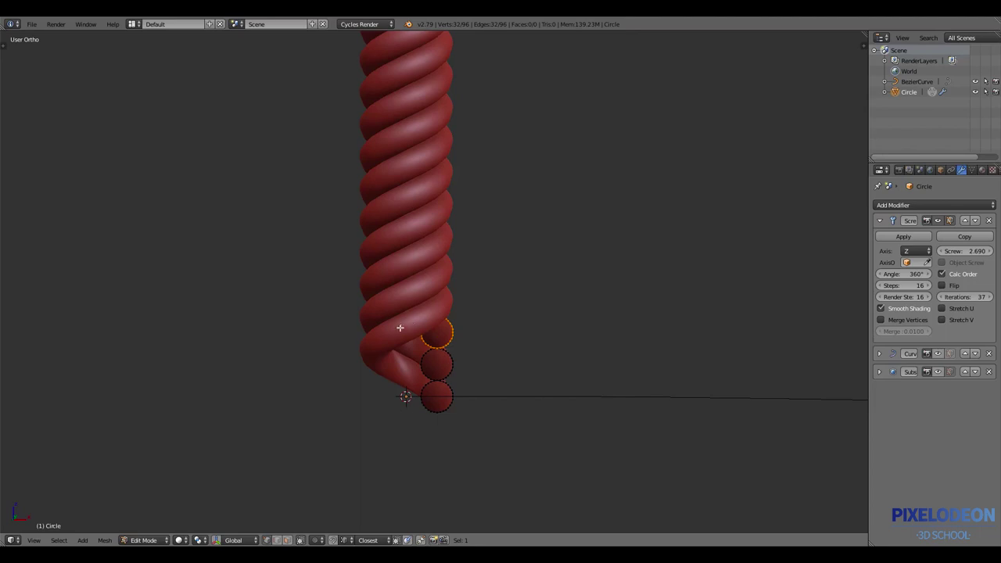
pyautogui.moveTo(400, 328)
pyautogui.mouseDown(button='middle')
pyautogui.moveTo(414, 327)
pyautogui.moveTo(440, 355)
pyautogui.mouseUp(button='middle')
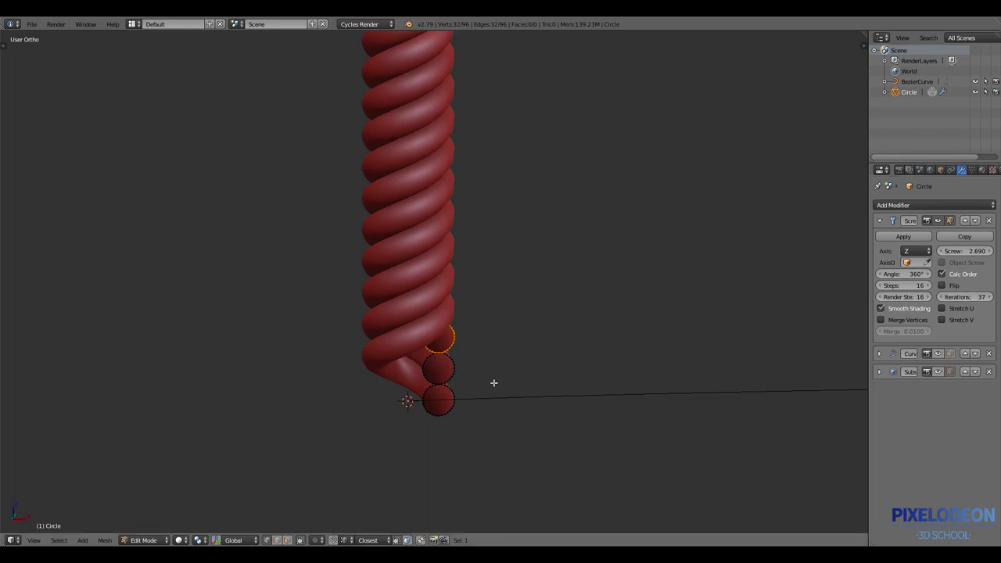
pyautogui.click(879, 221)
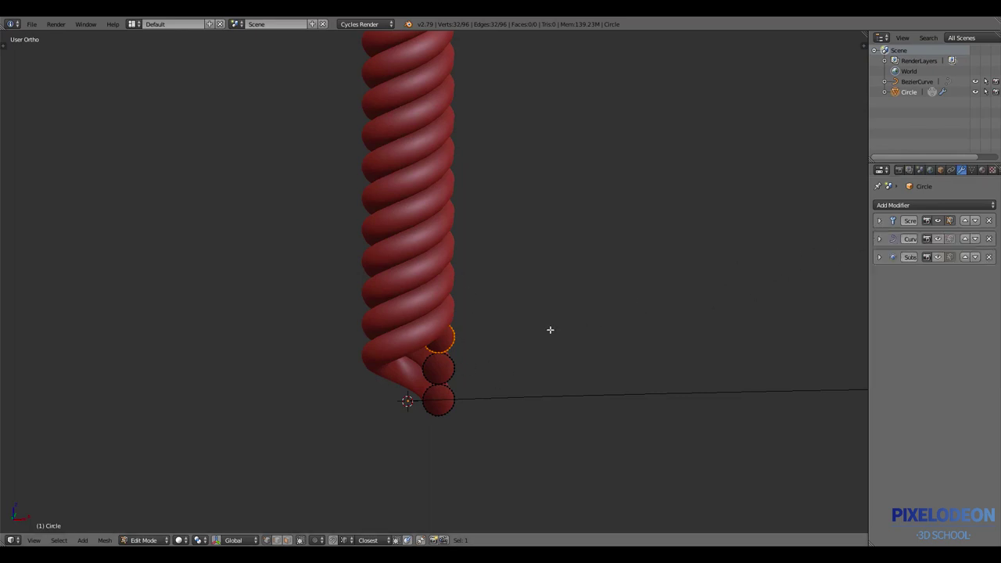
# Enable the Curve modifier's edit-mode display and return to Object Mode
pyautogui.click(949, 239)
pyautogui.scroll(-3, 655, 389)
pyautogui.moveTo(706, 304)
pyautogui.keyDown('shift'); pyautogui.mouseDown(button='middle')
pyautogui.moveTo(498, 358)
pyautogui.moveTo(511, 351)
pyautogui.mouseUp(button='middle'); pyautogui.keyUp('shift')
pyautogui.scroll(-3, 717, 290)
pyautogui.scroll(-2, 552, 362)
pyautogui.press('Tab')
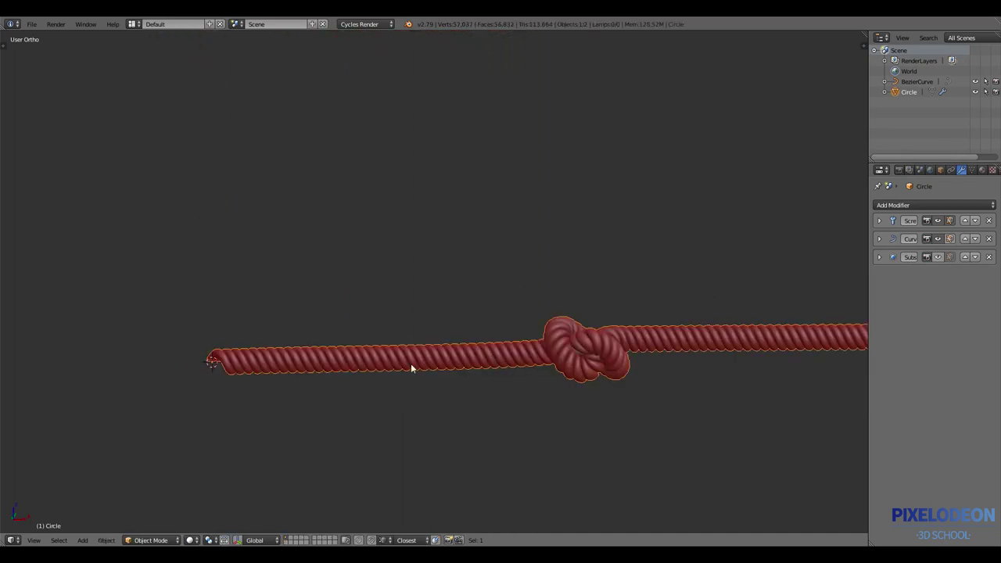
# Preview the rope with Subsurf smoothing and wireframe shading, then restore both
pyautogui.click(937, 257)
pyautogui.keyDown('shift'); pyautogui.moveTo(554, 363); pyautogui.dragTo(616, 341, button='middle'); pyautogui.keyUp('shift')
pyautogui.scroll(3, 616, 341)
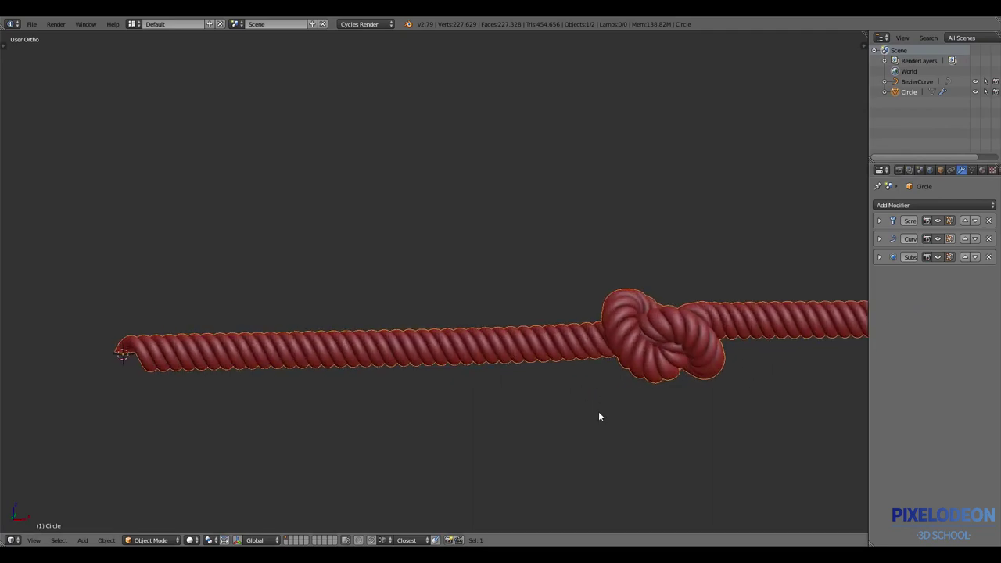
pyautogui.click(938, 258)
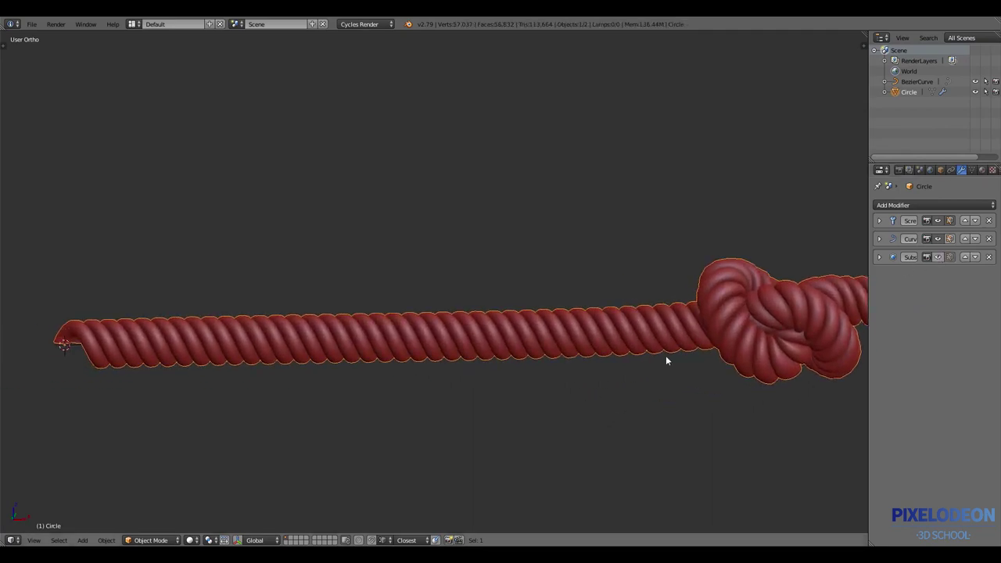
pyautogui.scroll(-4, 666, 355)
pyautogui.keyDown('shift'); pyautogui.moveTo(682, 351); pyautogui.dragTo(594, 353, button='middle'); pyautogui.keyUp('shift')
pyautogui.scroll(-1, 538, 357)
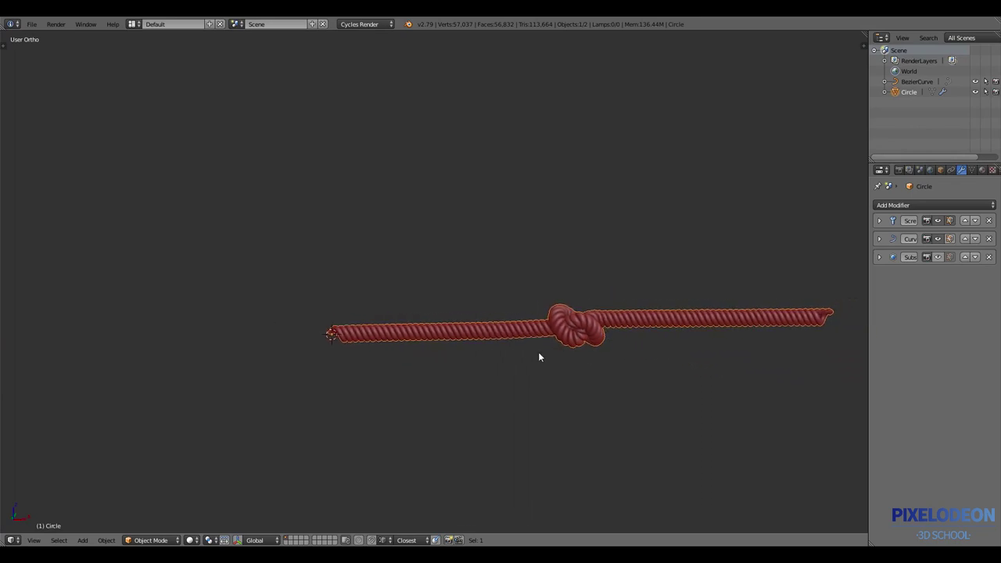
pyautogui.press('z')
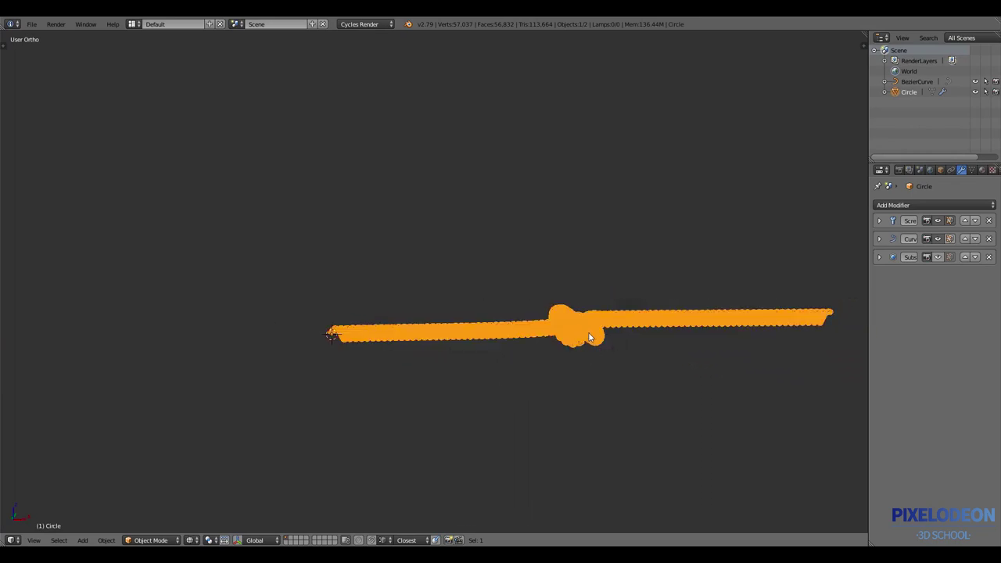
pyautogui.press('z')
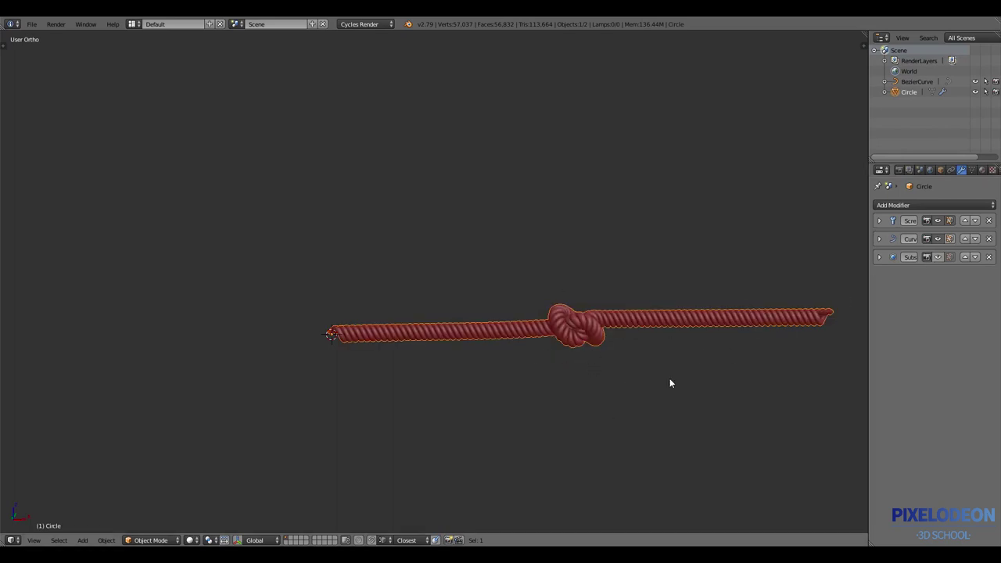
# From Top view, move the rope and its curve to another layer and bring up the Add menu
pyautogui.moveTo(669, 378); pyautogui.dragTo(590, 366, button='middle')
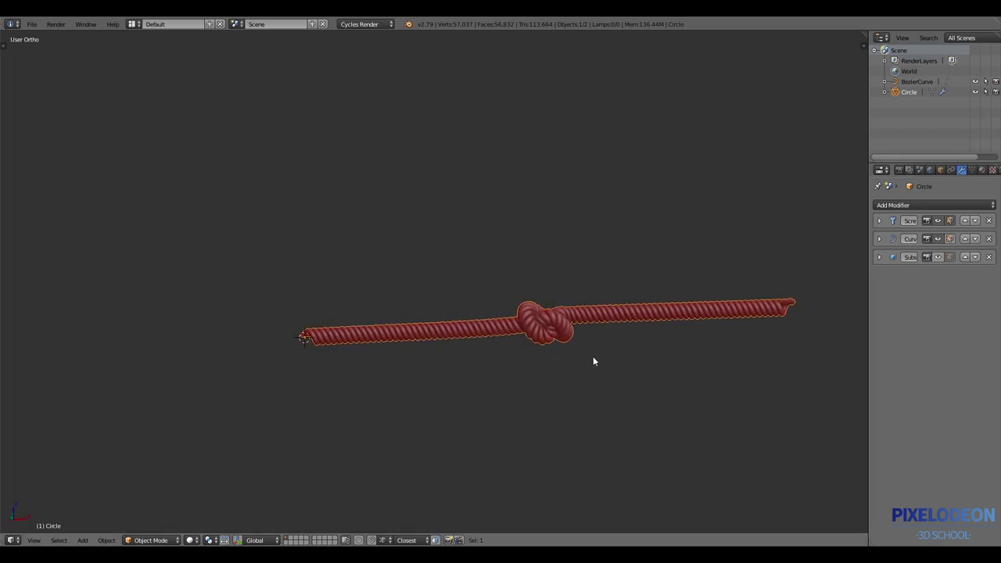
pyautogui.press('KP_7')
pyautogui.keyDown('shift'); pyautogui.moveTo(487, 344); pyautogui.dragTo(578, 349, button='middle'); pyautogui.keyUp('shift')
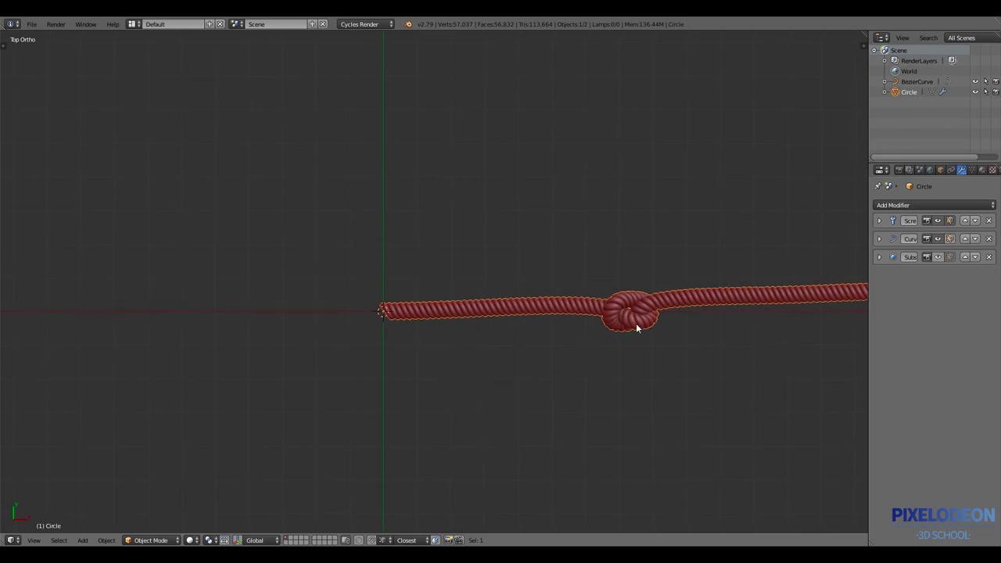
pyautogui.press('a')
pyautogui.press('a')
pyautogui.press('m')
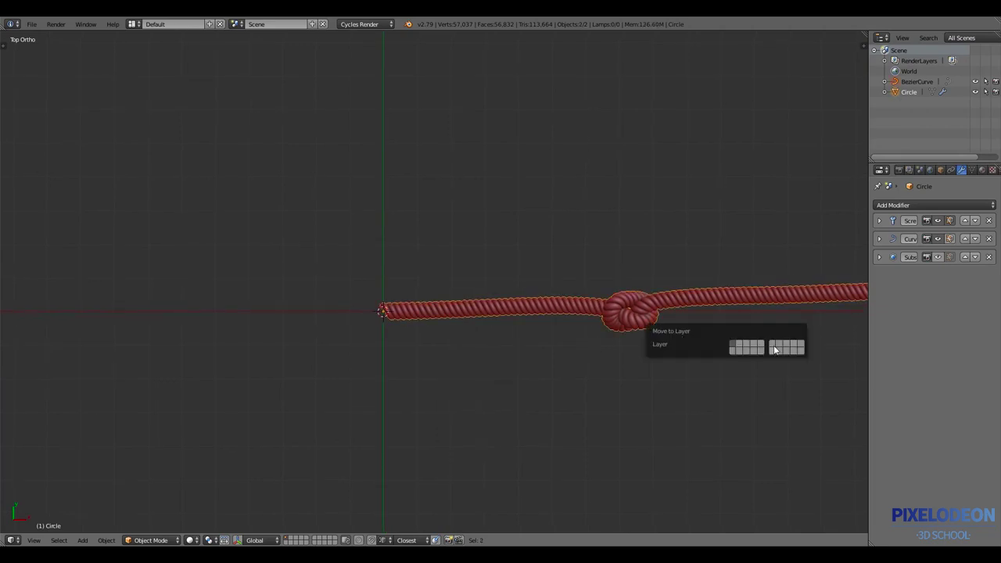
pyautogui.click(741, 346)
pyautogui.hotkey('shift', 'a')
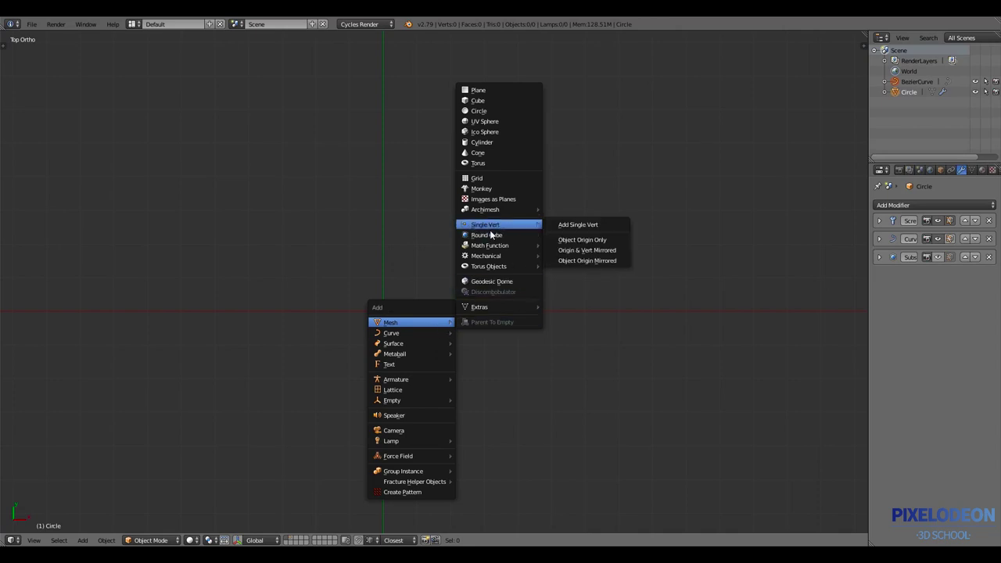
# Add a mesh circle at the origin and set its Vertices to 8
pyautogui.click(482, 111)
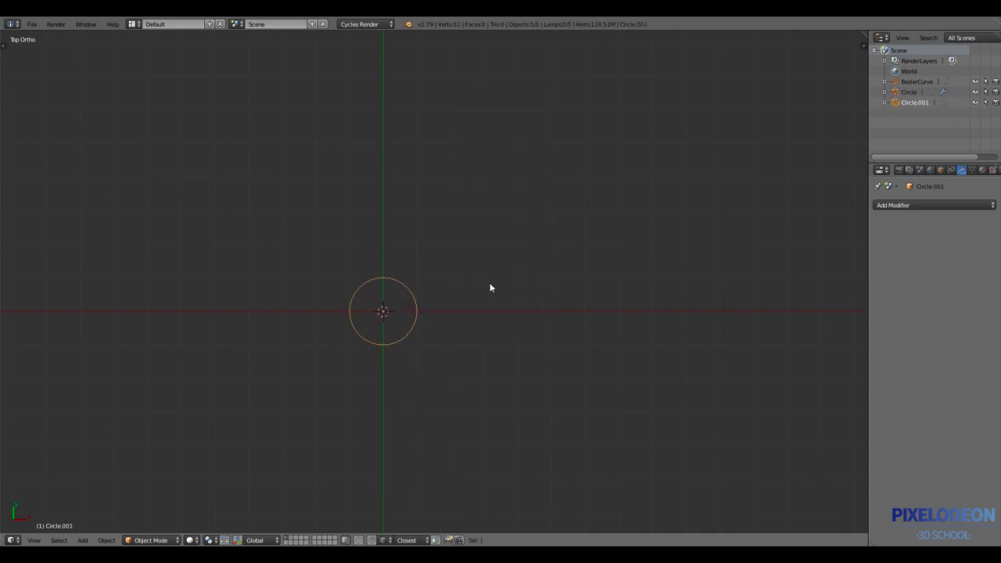
pyautogui.press('F6')
pyautogui.click(623, 303)
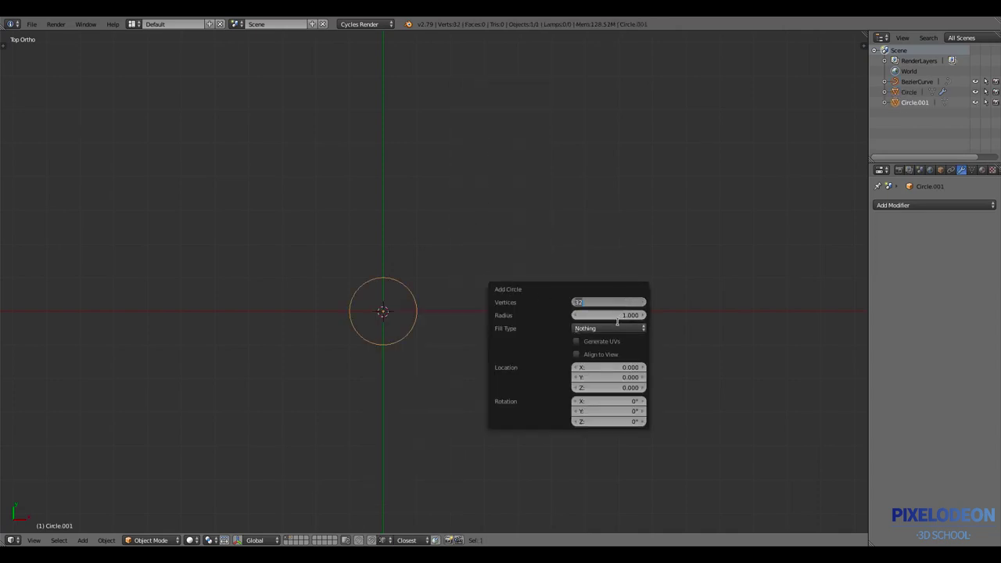
pyautogui.write('8')
pyautogui.press('Return')
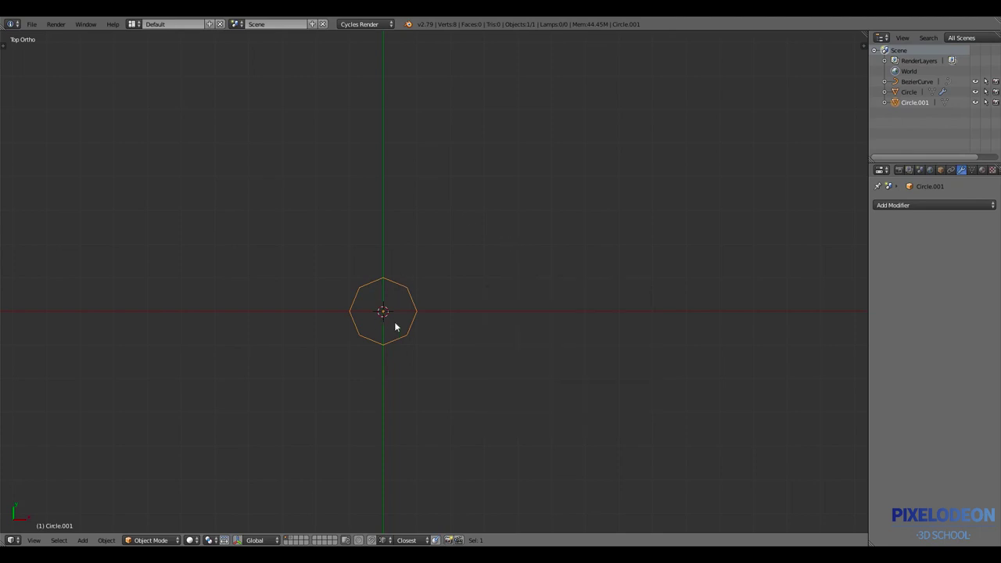
# In Edit Mode, scale the octagon down in several passes to roughly half size
pyautogui.scroll(3, 418, 320)
pyautogui.press('Tab')
pyautogui.keyDown('shift'); pyautogui.moveTo(441, 326); pyautogui.dragTo(523, 286, button='middle'); pyautogui.keyUp('shift')
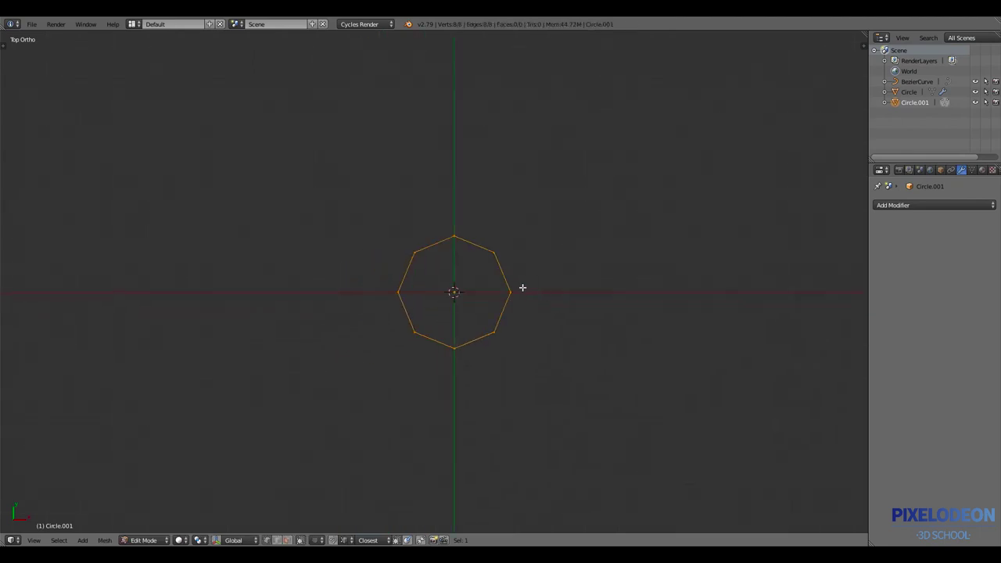
pyautogui.scroll(3, 523, 287)
pyautogui.scroll(-3, 453, 292)
pyautogui.scroll(-2, 433, 284)
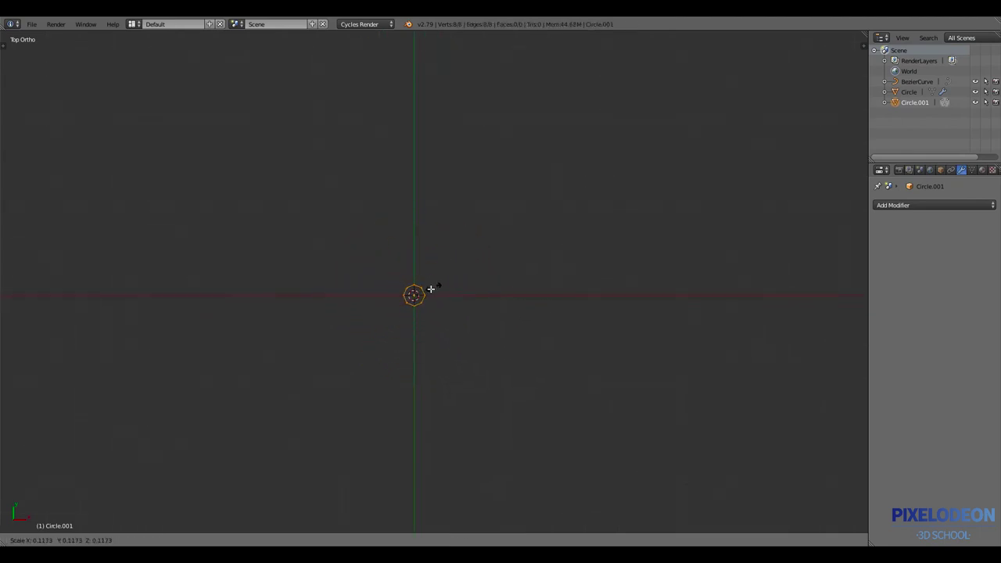
pyautogui.keyDown('shift'); pyautogui.moveTo(433, 284); pyautogui.dragTo(565, 279, button='middle'); pyautogui.keyUp('shift')
pyautogui.press('s')
pyautogui.click(573, 281)
pyautogui.scroll(4, 547, 382)
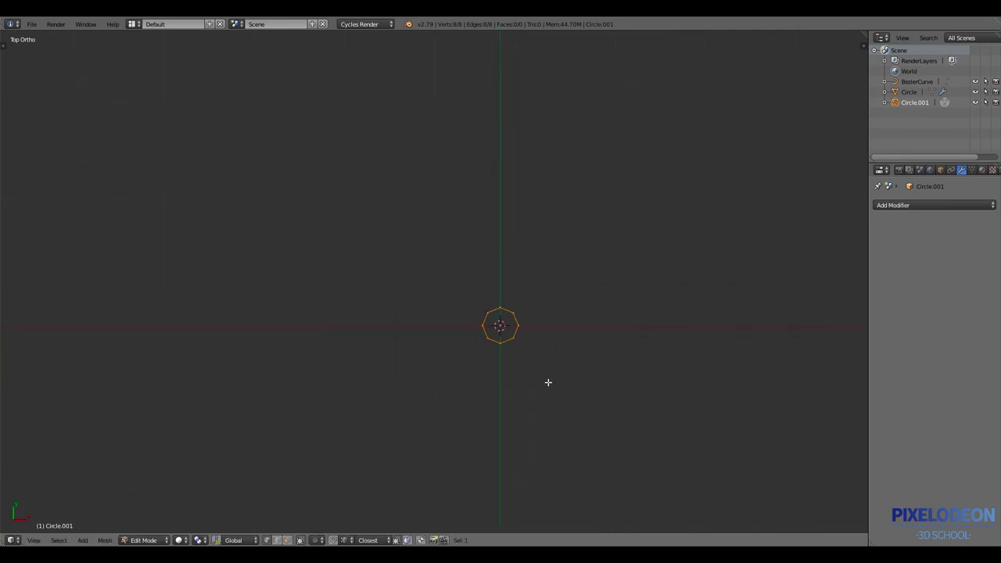
pyautogui.press('s')
pyautogui.click(516, 294)
pyautogui.press('s')
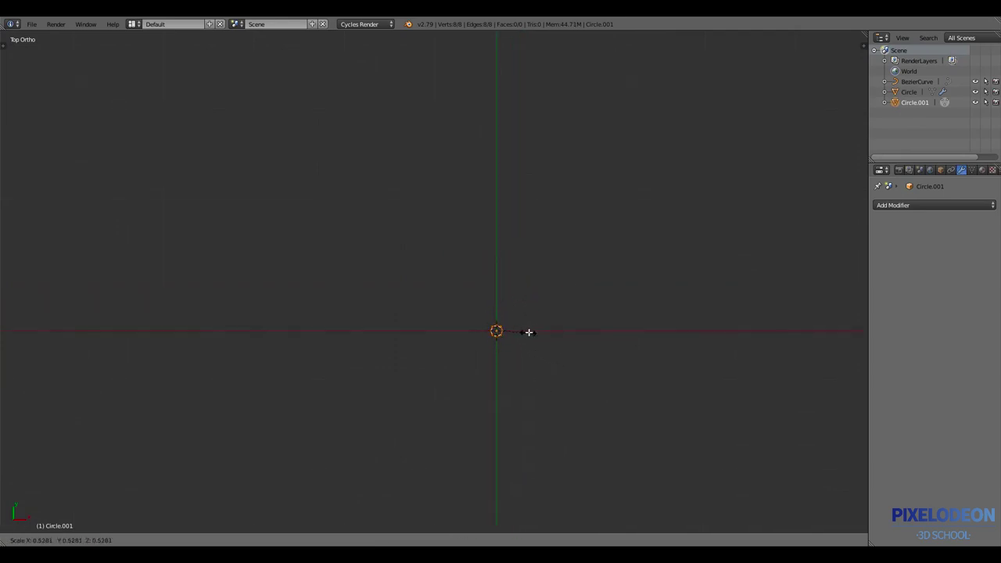
pyautogui.click(528, 332)
pyautogui.keyDown('ctrl'); pyautogui.scroll(-1, 531, 352); pyautogui.keyUp('ctrl')
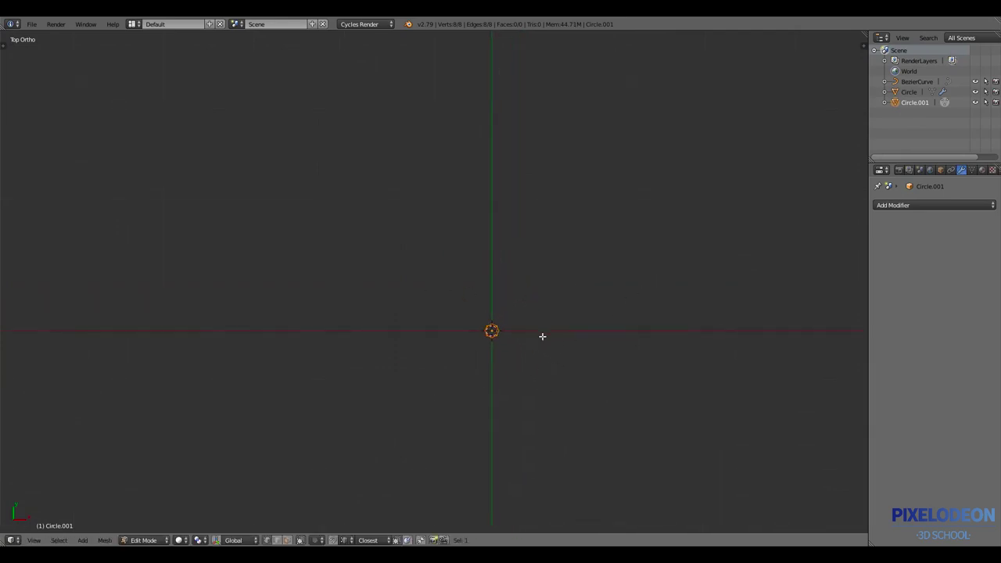
pyautogui.press('s')
pyautogui.click(530, 332)
pyautogui.scroll(5, 500, 321)
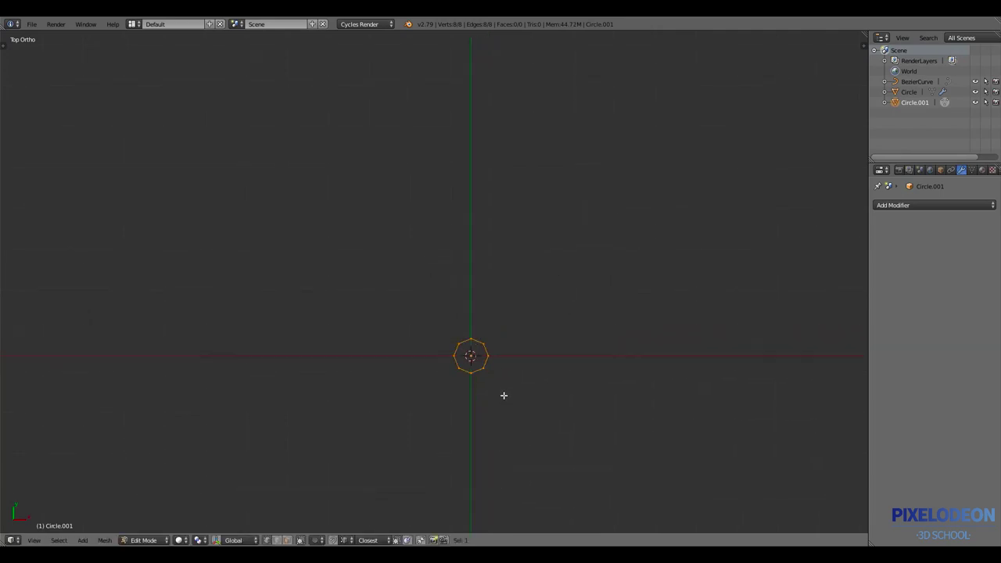
# Rotate the octagon 90° about X so it stands upright in Front view
pyautogui.press('KP_1')
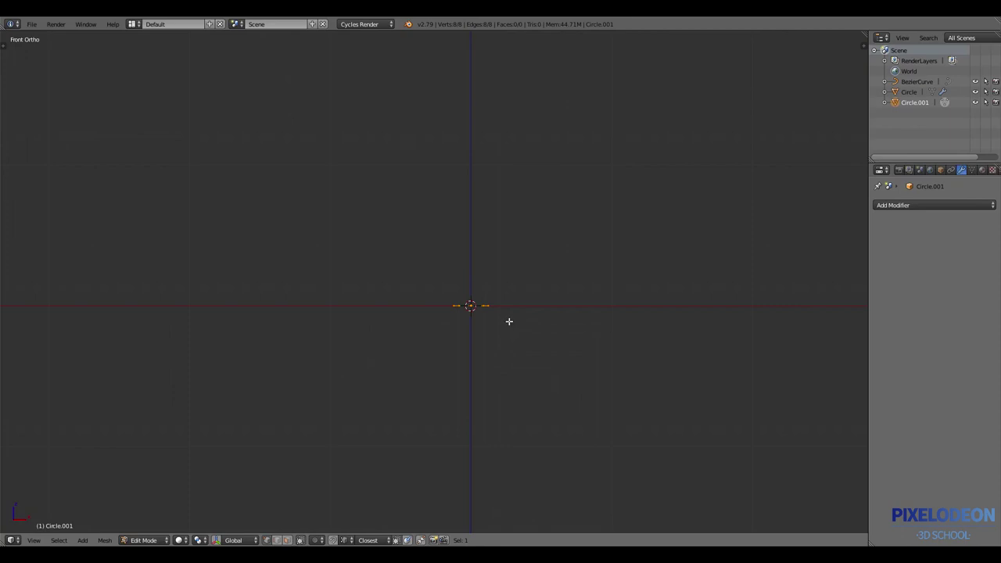
pyautogui.scroll(3, 505, 336)
pyautogui.press('r')
pyautogui.press('x')
pyautogui.press('9')
pyautogui.press('0')
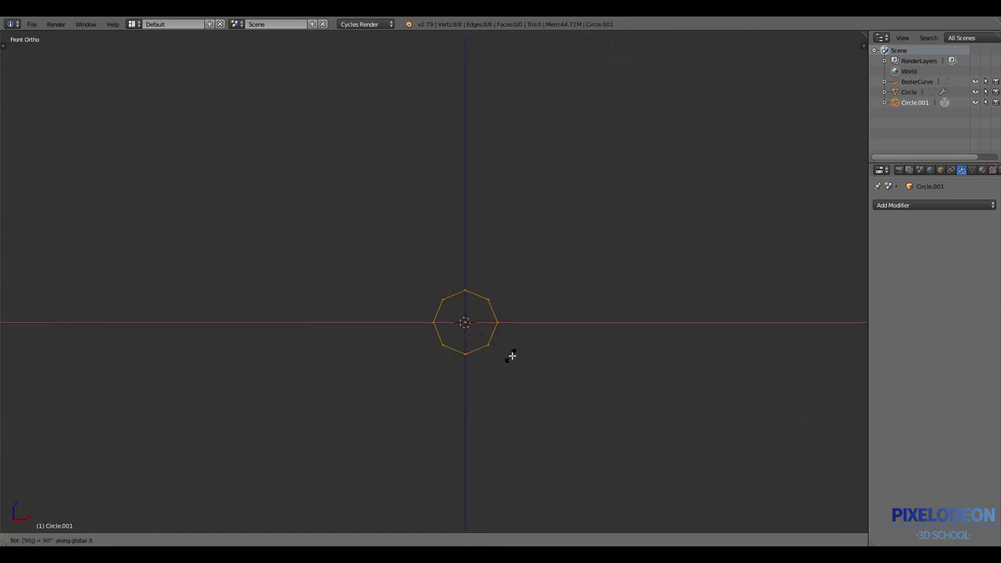
pyautogui.press('Return')
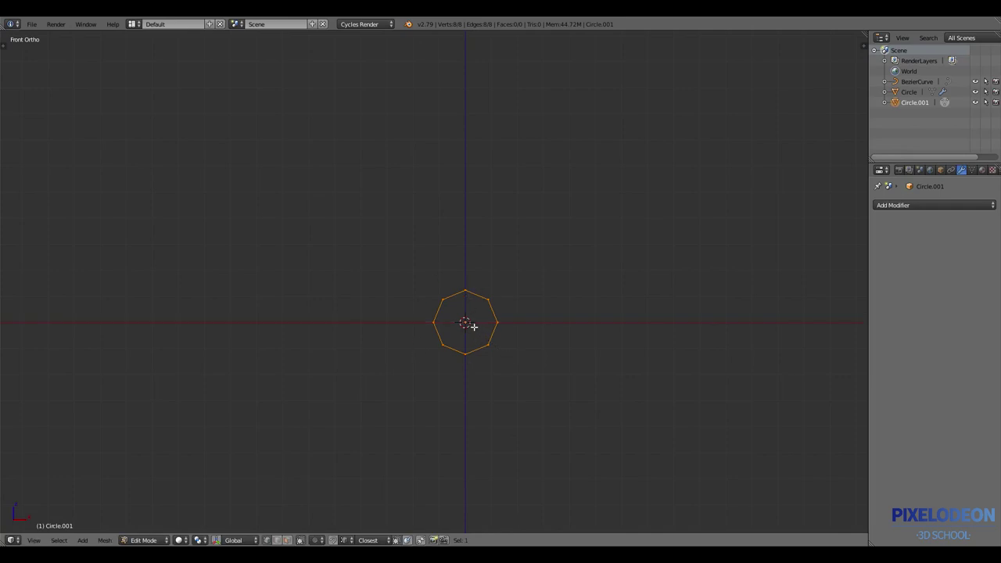
pyautogui.scroll(3, 475, 312)
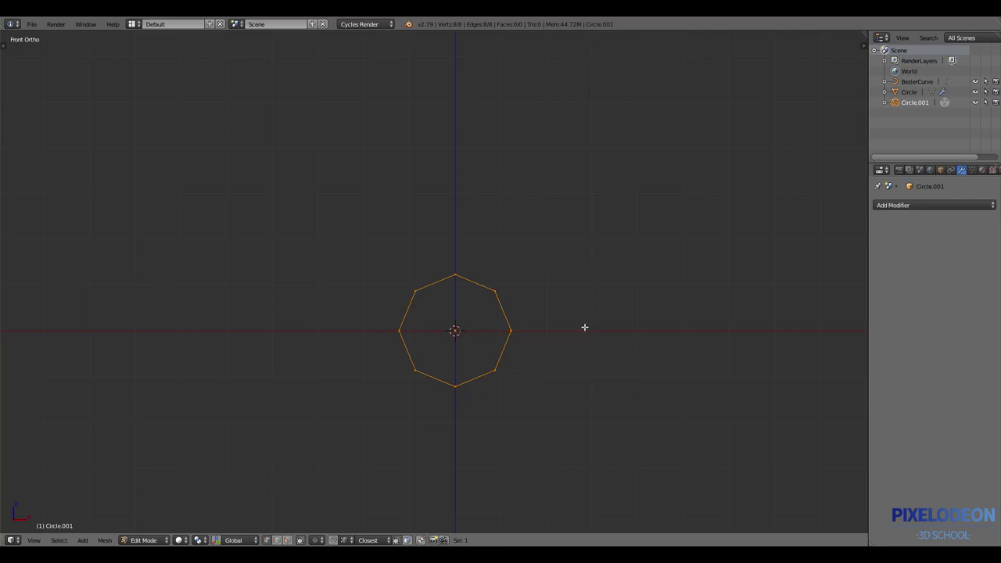
# Sketch a guide line and slide the octagon along X to the right of centre
pyautogui.moveTo(455, 313); pyautogui.dragTo(598, 339)
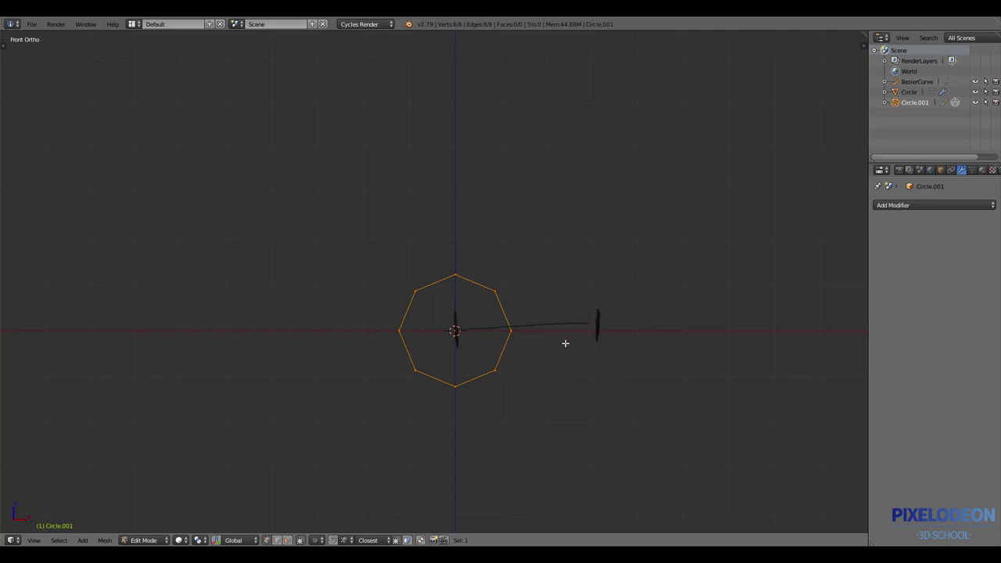
pyautogui.press('g')
pyautogui.press('x')
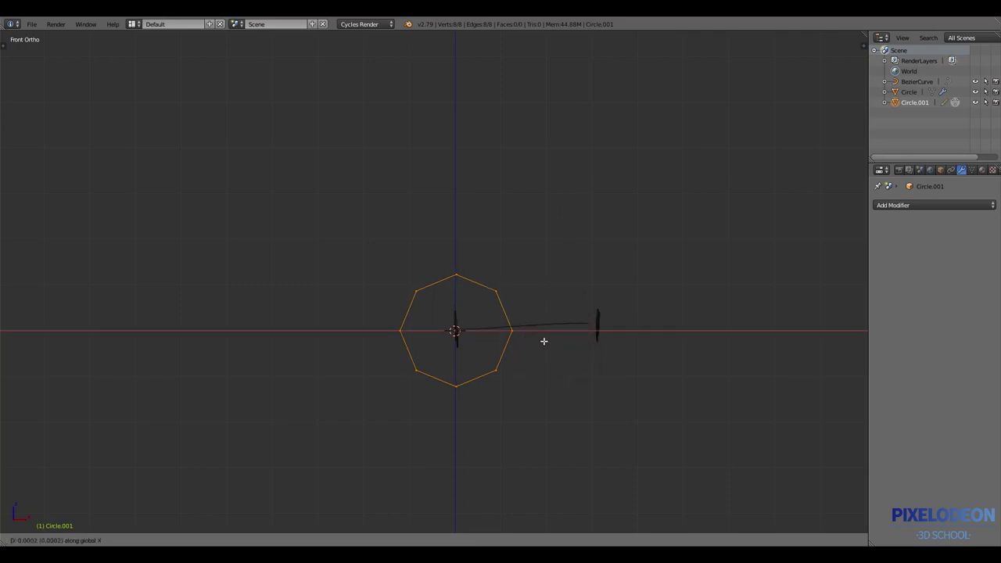
pyautogui.click(633, 343)
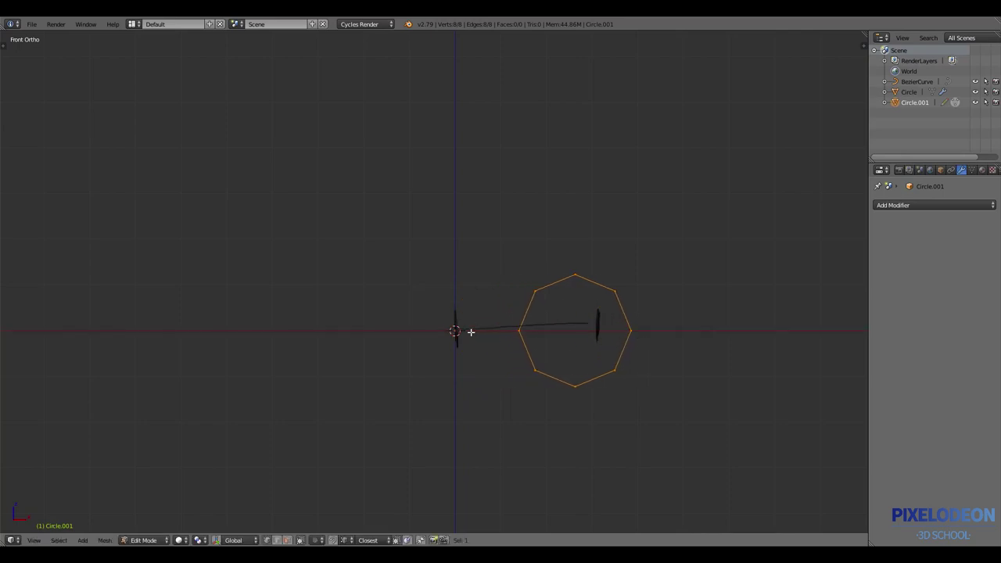
# Delete the grease pencil guide stroke from the sidebar and bring up Add Modifier
pyautogui.press('n')
pyautogui.click(848, 61)
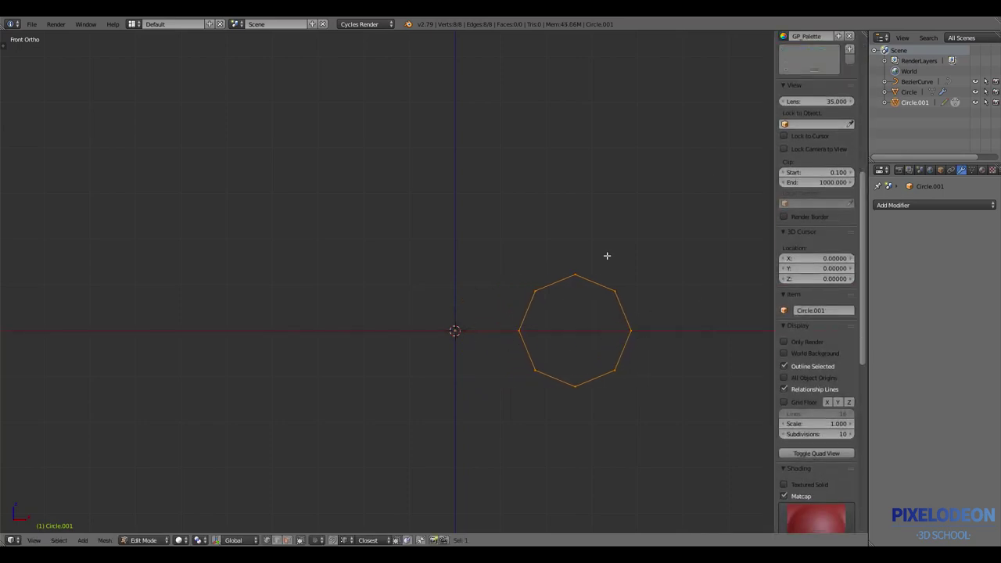
pyautogui.press('n')
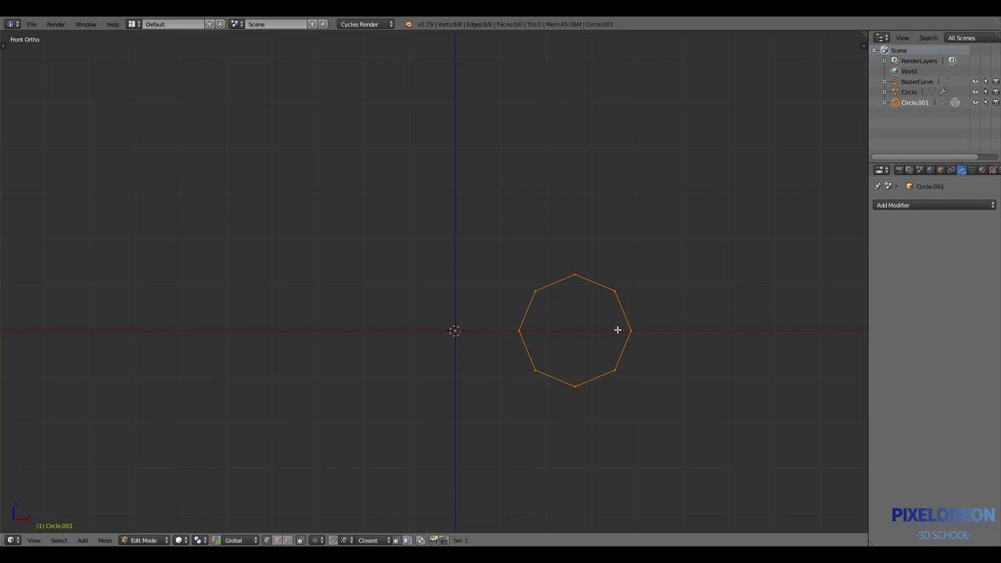
pyautogui.click(924, 205)
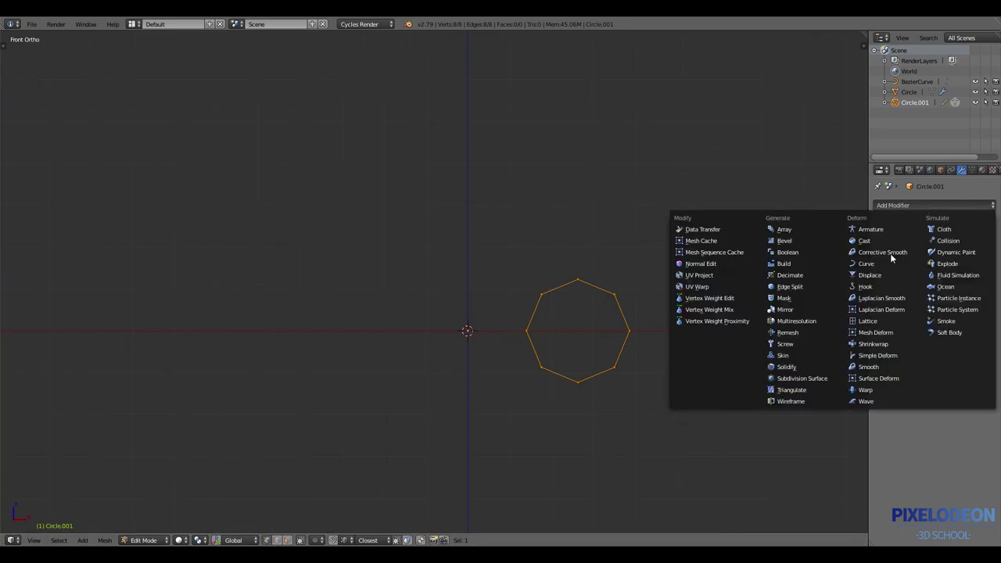
# Add a Screw modifier to the octagon and try out various screw offset values
pyautogui.click(791, 347)
pyautogui.scroll(-1, 657, 382)
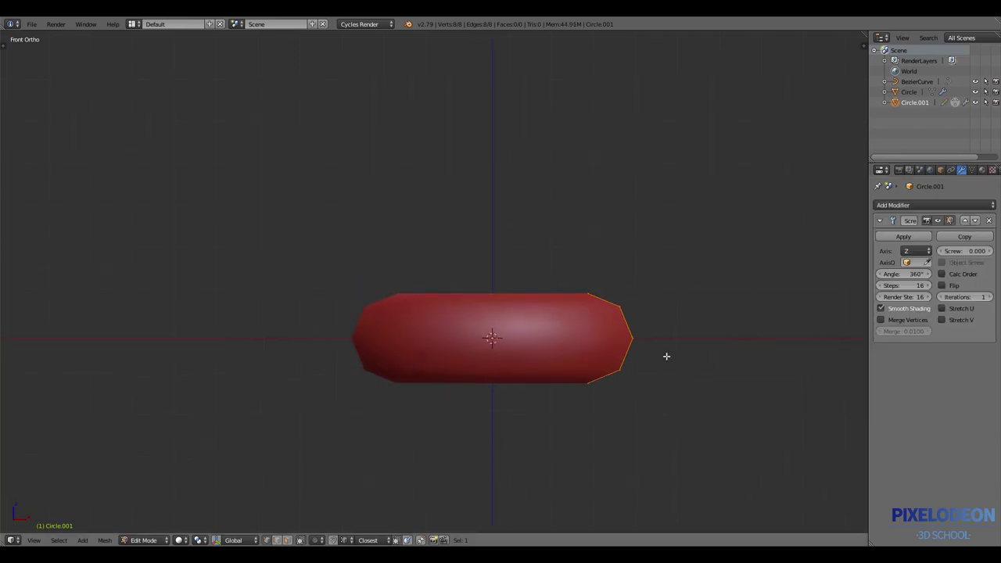
pyautogui.moveTo(580, 338)
pyautogui.mouseDown(button='middle')
pyautogui.moveTo(547, 351)
pyautogui.moveTo(639, 279)
pyautogui.mouseUp(button='middle')
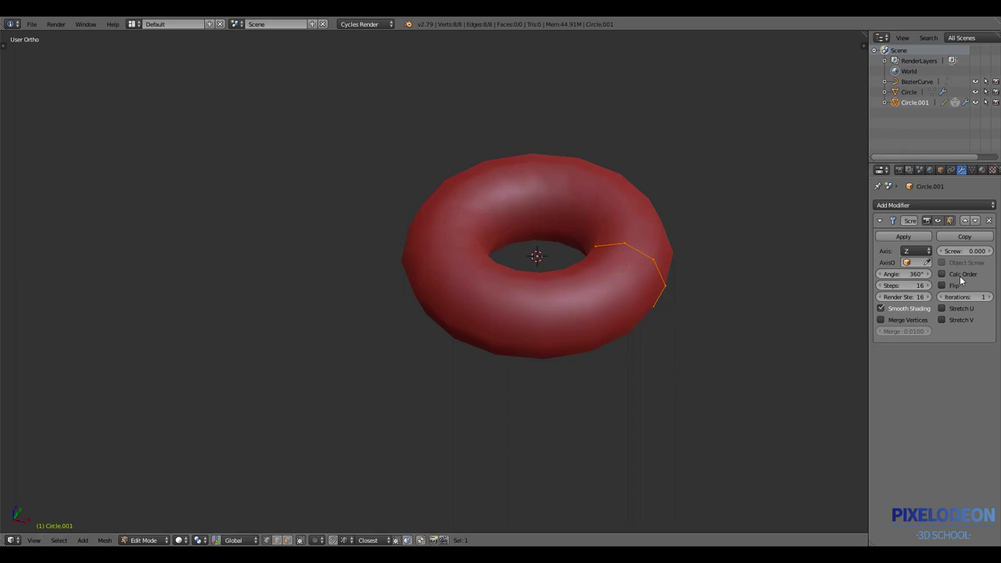
pyautogui.moveTo(972, 258); pyautogui.dragTo(971, 258)
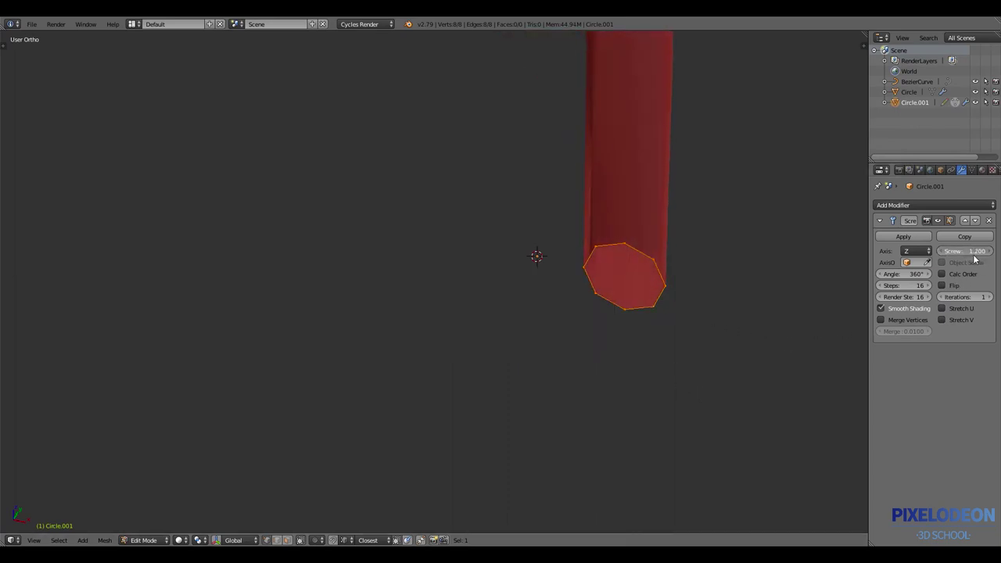
pyautogui.hotkey('ctrl', 'z')
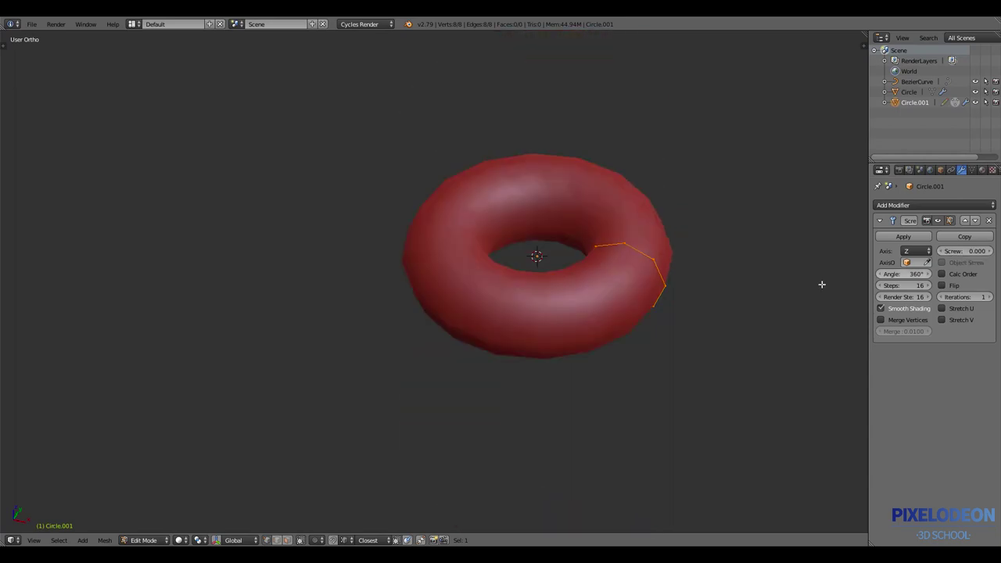
pyautogui.press('KP_1')
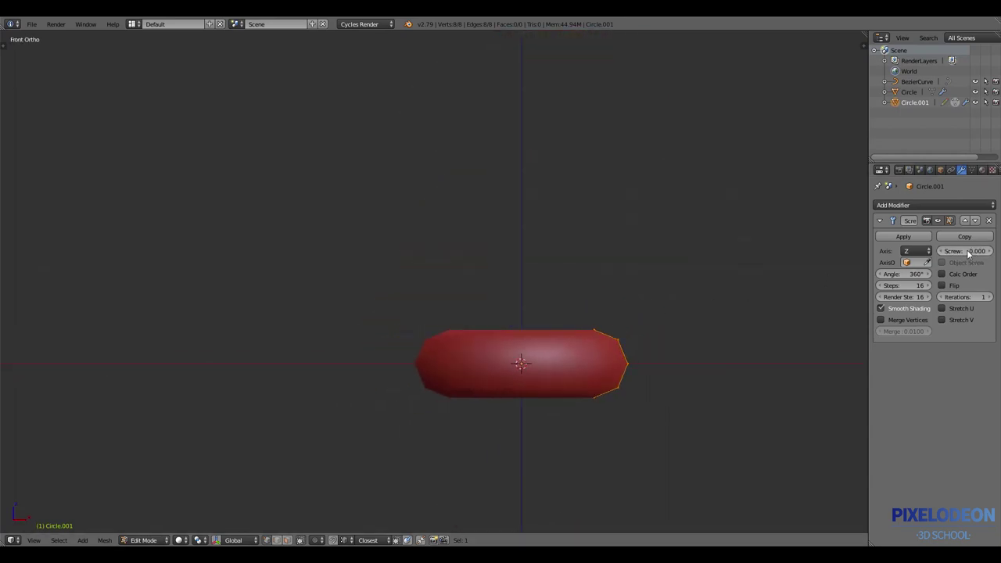
pyautogui.moveTo(974, 256); pyautogui.dragTo(974, 257)
pyautogui.moveTo(661, 336); pyautogui.dragTo(665, 364, button='middle')
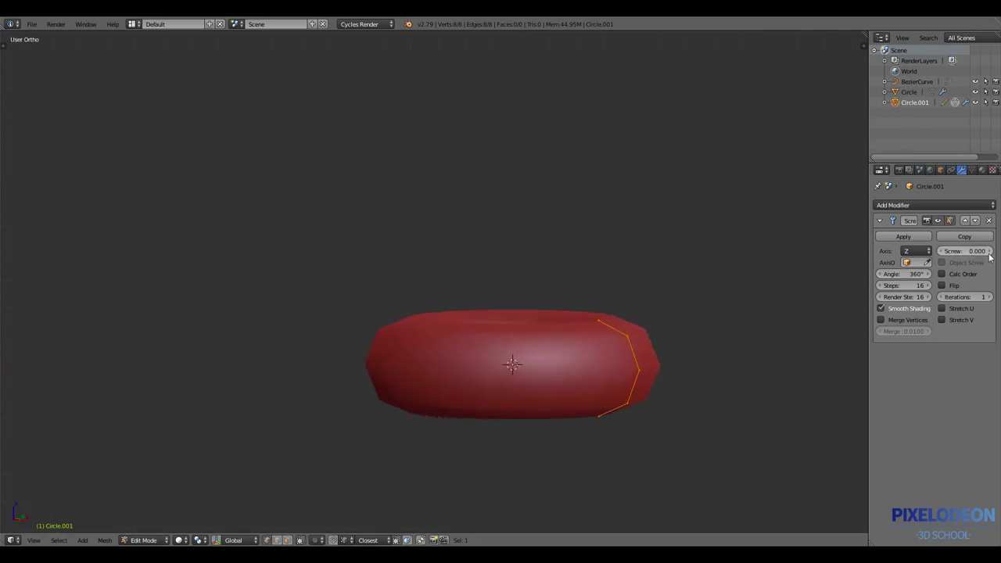
pyautogui.moveTo(989, 258); pyautogui.dragTo(975, 256)
pyautogui.moveTo(626, 375); pyautogui.dragTo(648, 391, button='middle')
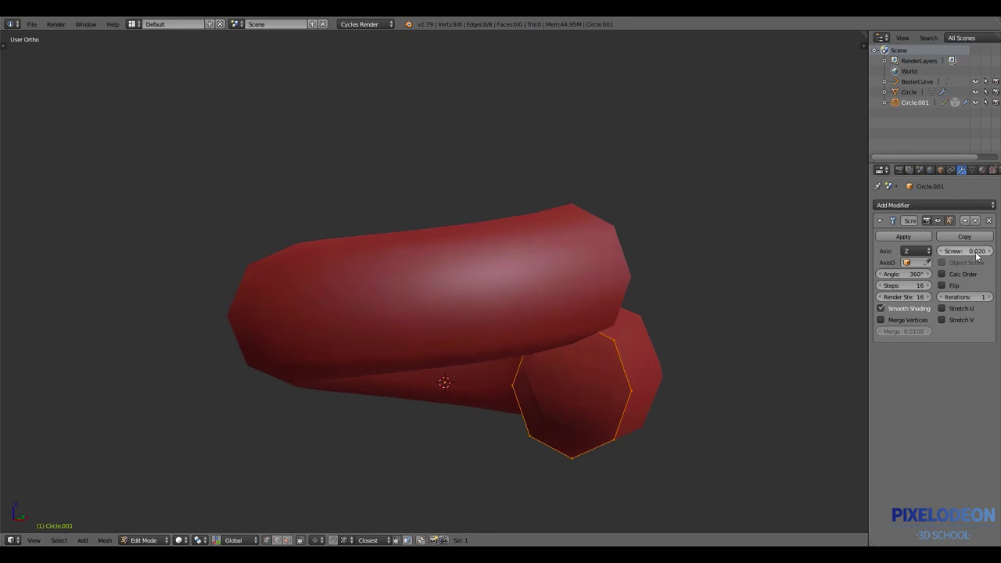
pyautogui.moveTo(979, 254); pyautogui.dragTo(972, 258)
pyautogui.moveTo(710, 339)
pyautogui.mouseDown(button='middle')
pyautogui.moveTo(626, 357)
pyautogui.moveTo(534, 331)
pyautogui.mouseUp(button='middle')
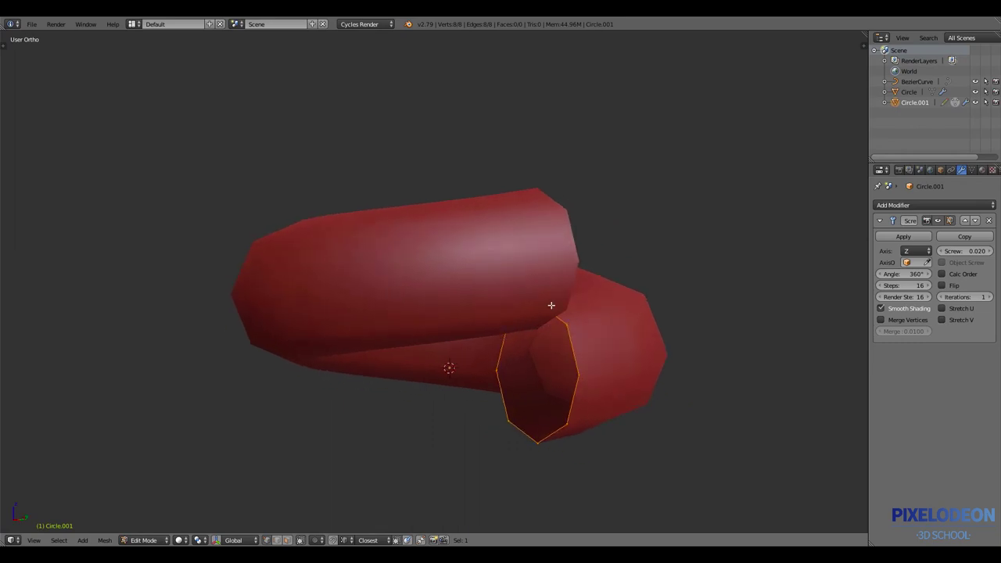
# Set the screw offset to 0.025 and raise Iterations to 7
pyautogui.click(975, 254)
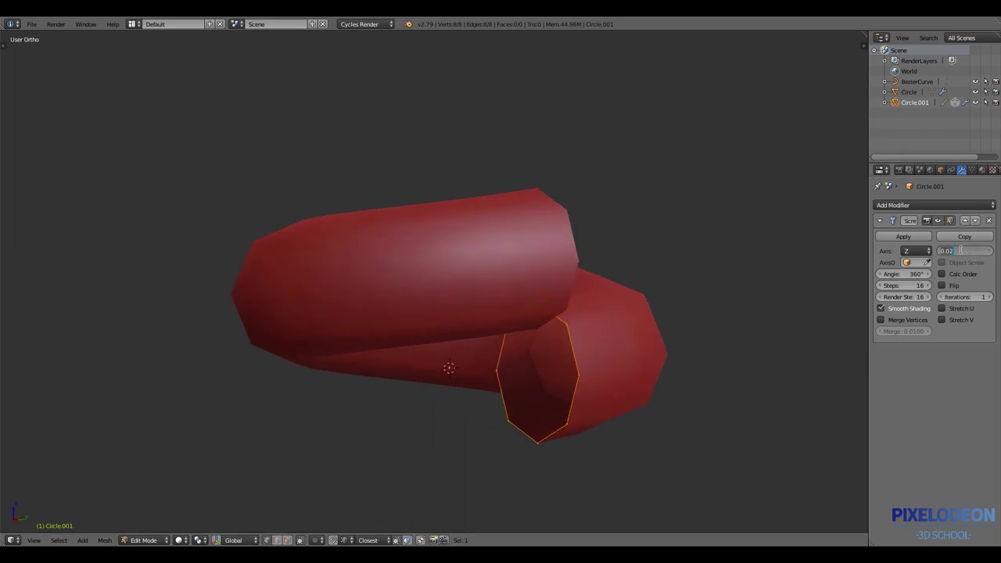
pyautogui.write('5')
pyautogui.press('Return')
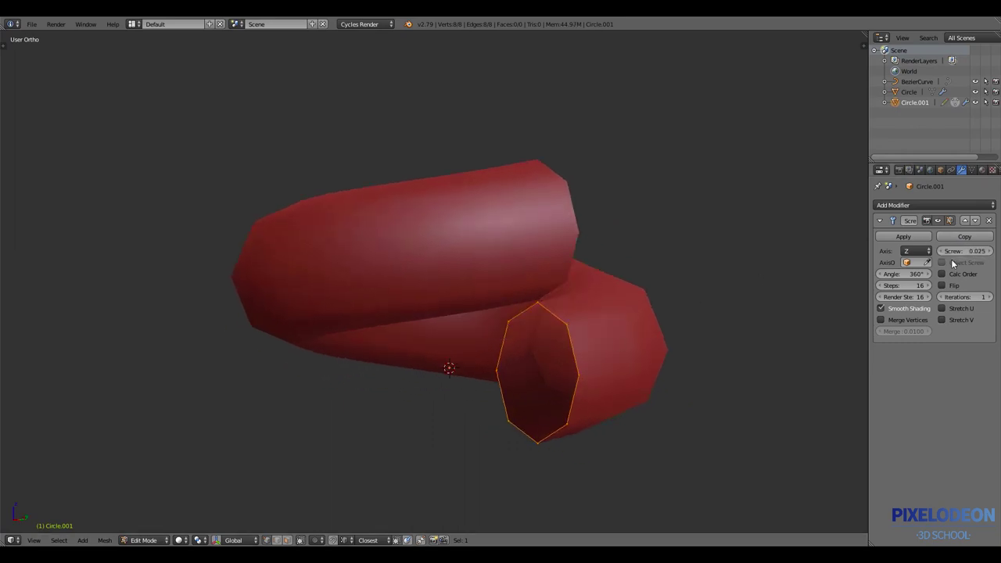
pyautogui.moveTo(820, 293)
pyautogui.mouseDown(button='middle')
pyautogui.moveTo(603, 339)
pyautogui.moveTo(573, 372)
pyautogui.mouseUp(button='middle')
pyautogui.scroll(-2, 573, 372)
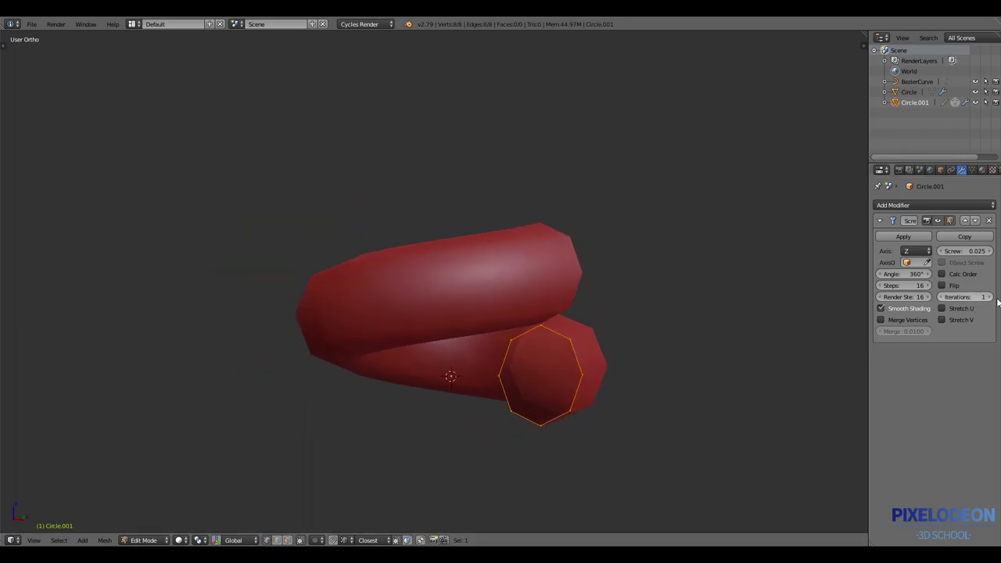
pyautogui.moveTo(992, 298); pyautogui.dragTo(997, 303)
# In Front view, sketch guide lines across the coil, then delete them
pyautogui.scroll(-3, 619, 323)
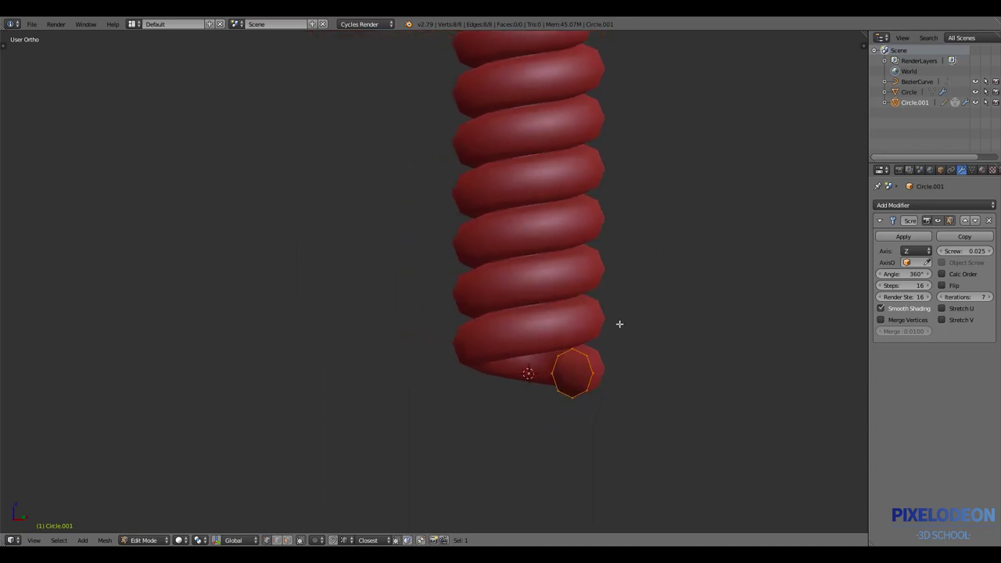
pyautogui.moveTo(556, 187); pyautogui.dragTo(581, 399, button='middle')
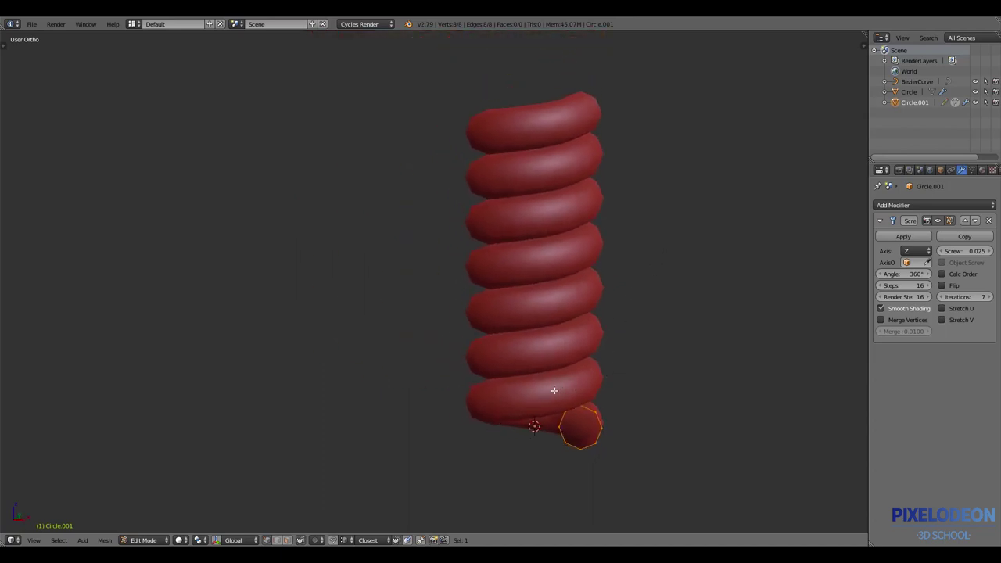
pyautogui.press('KP_1')
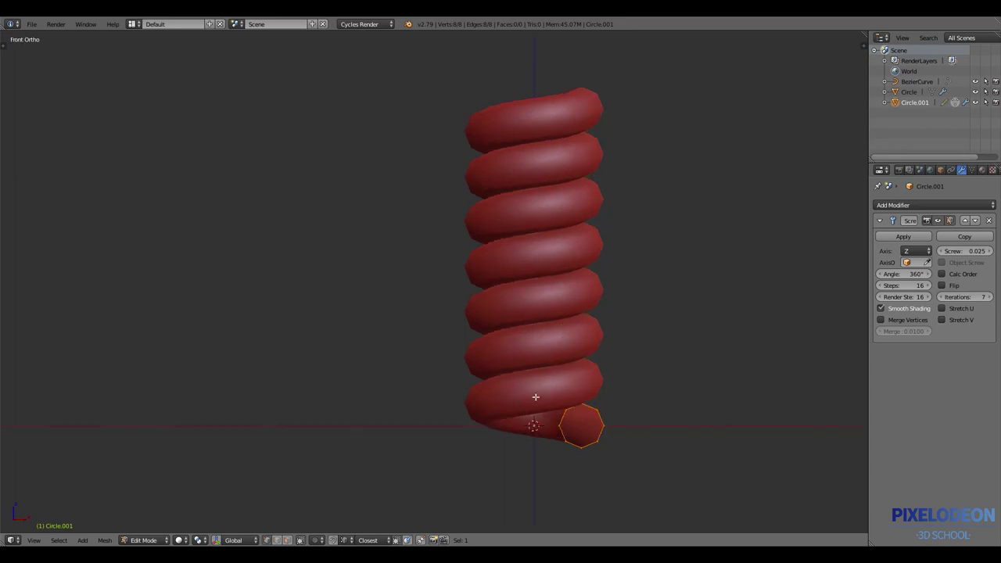
pyautogui.moveTo(595, 337); pyautogui.dragTo(525, 407)
pyautogui.moveTo(588, 286)
pyautogui.mouseDown()
pyautogui.moveTo(498, 411)
pyautogui.moveTo(591, 251)
pyautogui.mouseUp()
pyautogui.press('n')
pyautogui.click(849, 58)
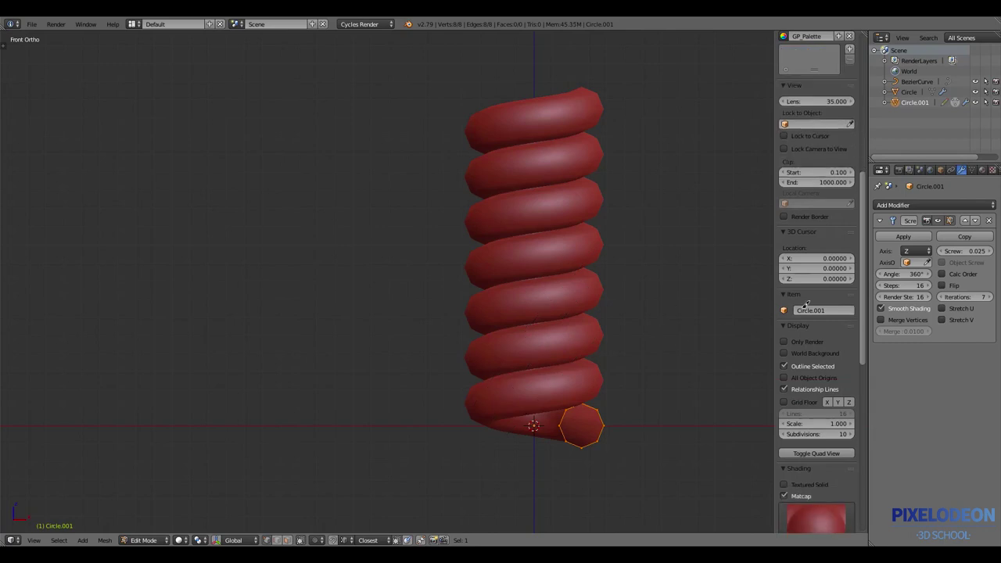
pyautogui.press('n')
# Raise the screw offset to 0.065 and duplicate the octagon, moving the copy up Z
pyautogui.moveTo(979, 249); pyautogui.dragTo(977, 249)
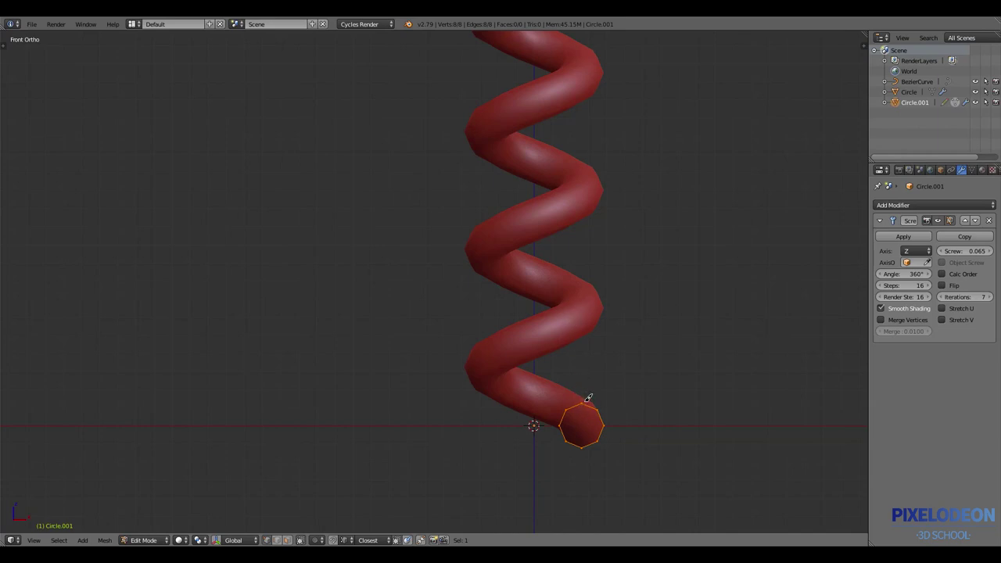
pyautogui.hotkey('shift', 'd')
pyautogui.press('z')
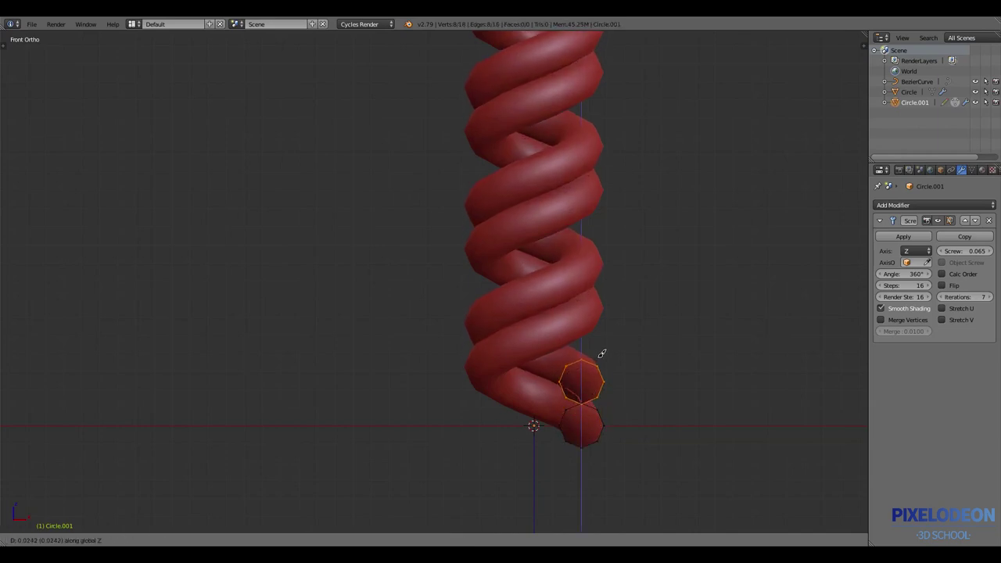
# Place the duplicated octagon higher and make a third octagon copy
pyautogui.click(602, 348)
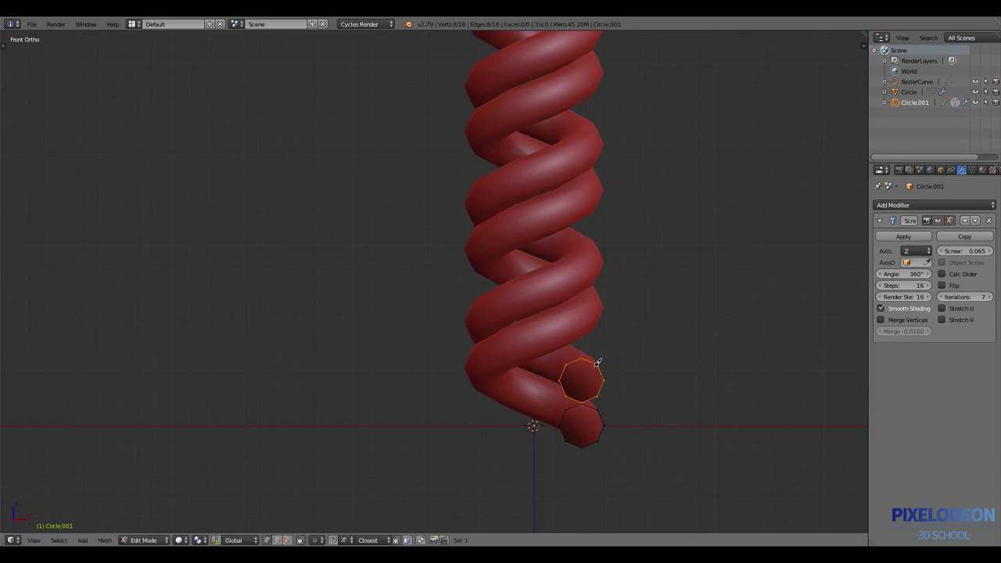
pyautogui.scroll(2, 598, 361)
pyautogui.scroll(3, 599, 365)
pyautogui.scroll(1, 601, 366)
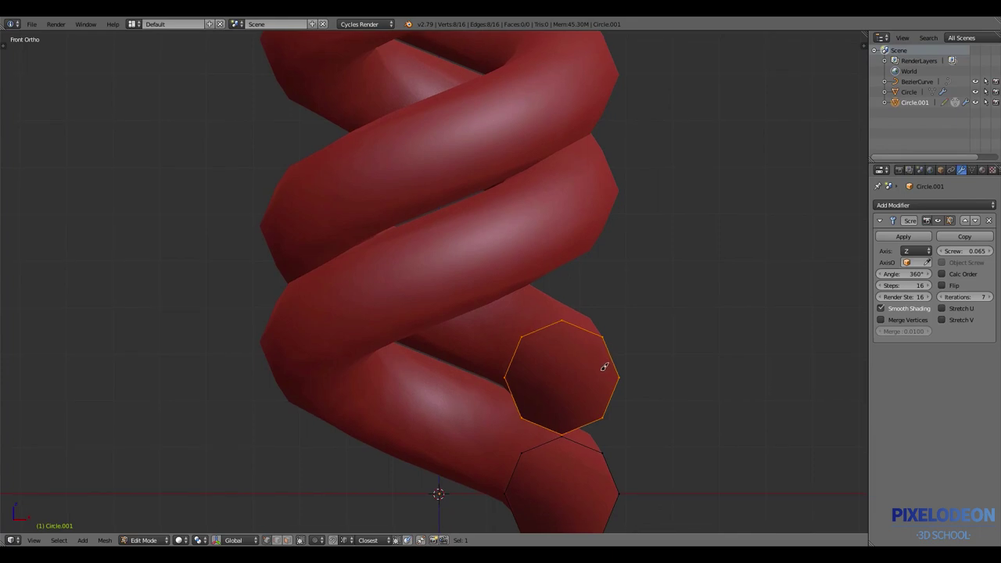
pyautogui.hotkey('shift', 'd')
pyautogui.moveTo(603, 366)
pyautogui.mouseDown(button='middle')
pyautogui.moveTo(628, 388)
pyautogui.moveTo(605, 380)
pyautogui.mouseUp(button='middle')
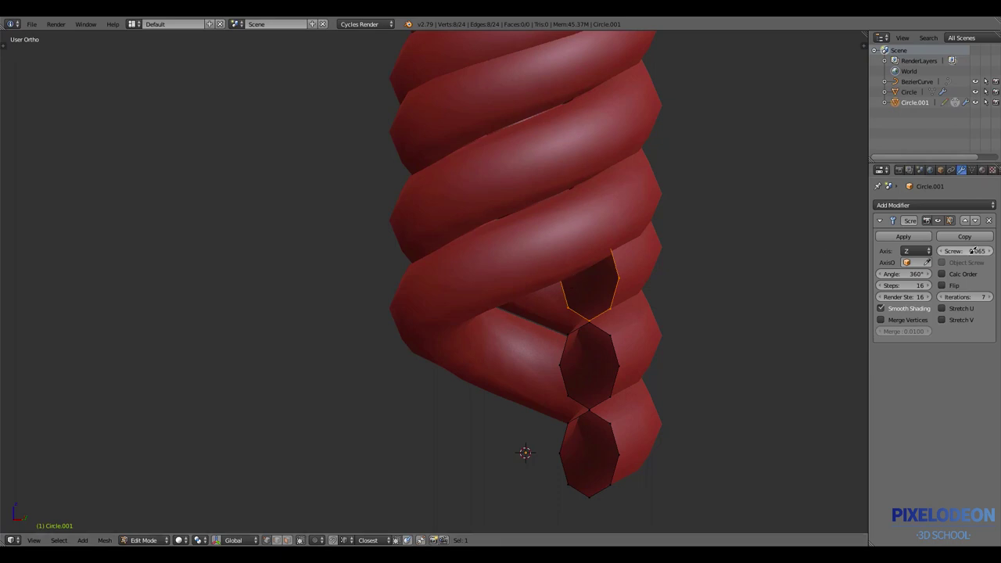
# Increase the screw offset to 0.075 and return to Object Mode
pyautogui.moveTo(976, 250); pyautogui.dragTo(986, 250)
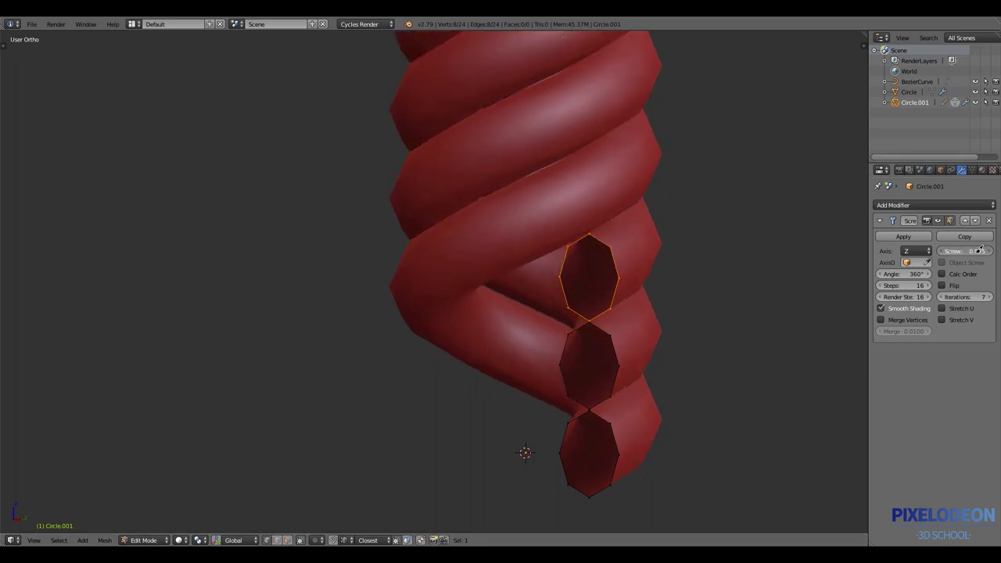
pyautogui.scroll(3, 621, 290)
pyautogui.scroll(2, 602, 313)
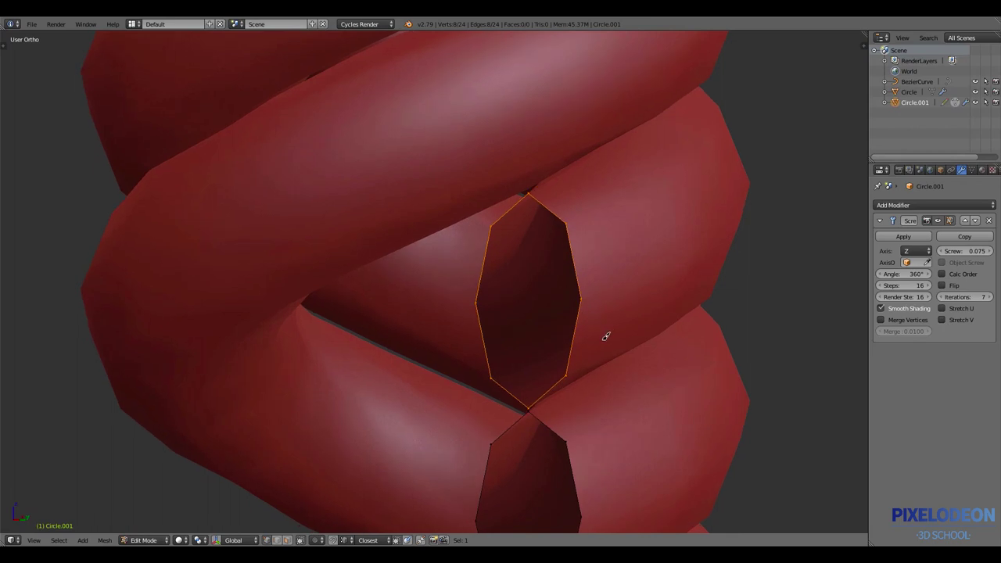
pyautogui.scroll(-1, 606, 333)
pyautogui.scroll(-2, 618, 313)
pyautogui.scroll(-1, 602, 320)
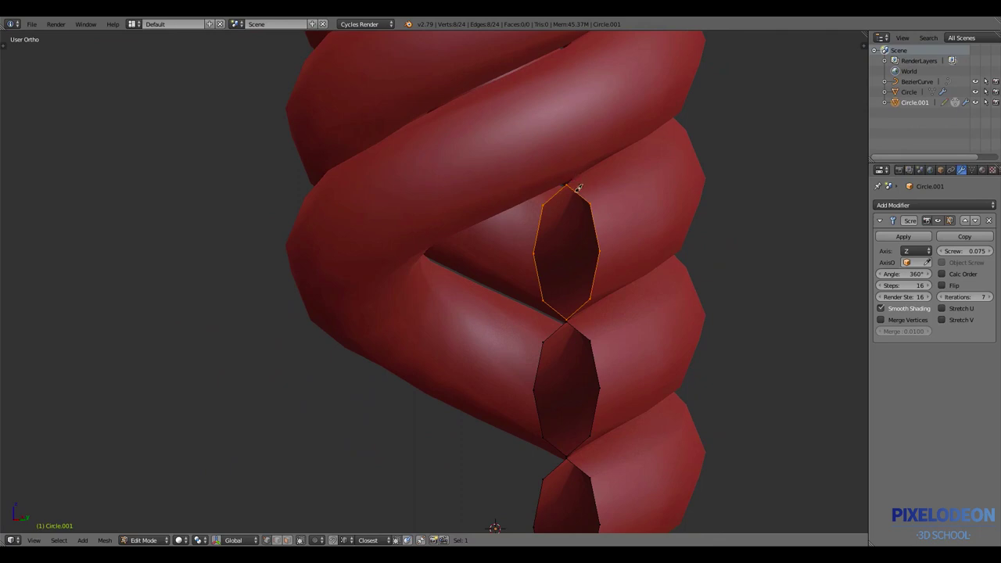
pyautogui.scroll(-3, 656, 307)
pyautogui.scroll(-2, 661, 313)
pyautogui.press('Tab')
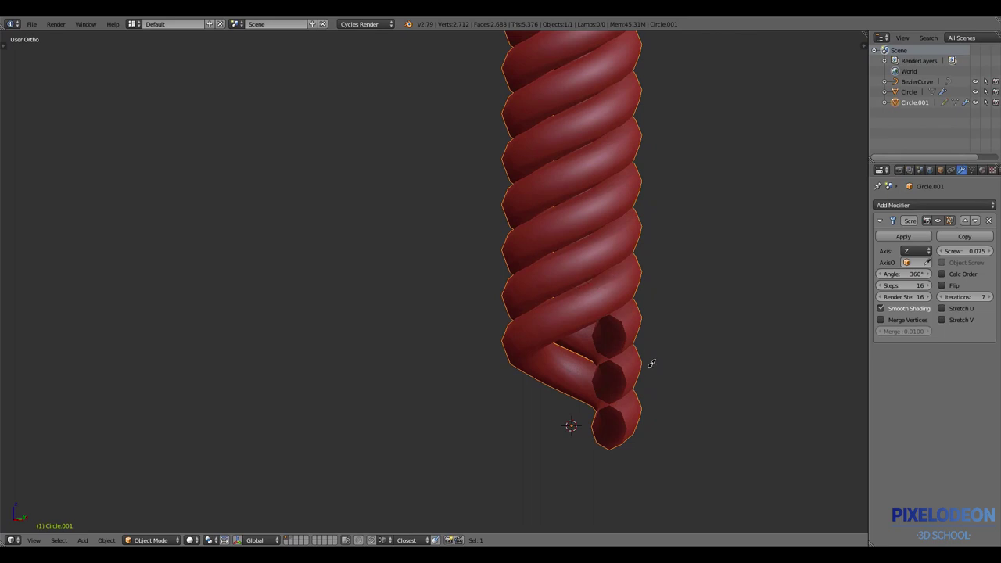
# Change the pivot point and scale the three base loops by about 1.02
pyautogui.press('Tab')
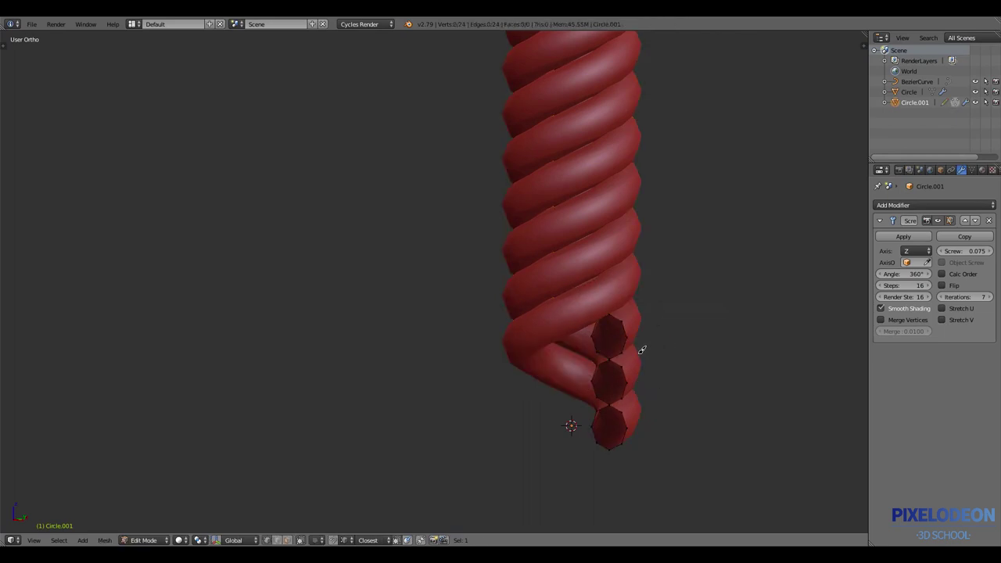
pyautogui.click(204, 537)
pyautogui.click(234, 503)
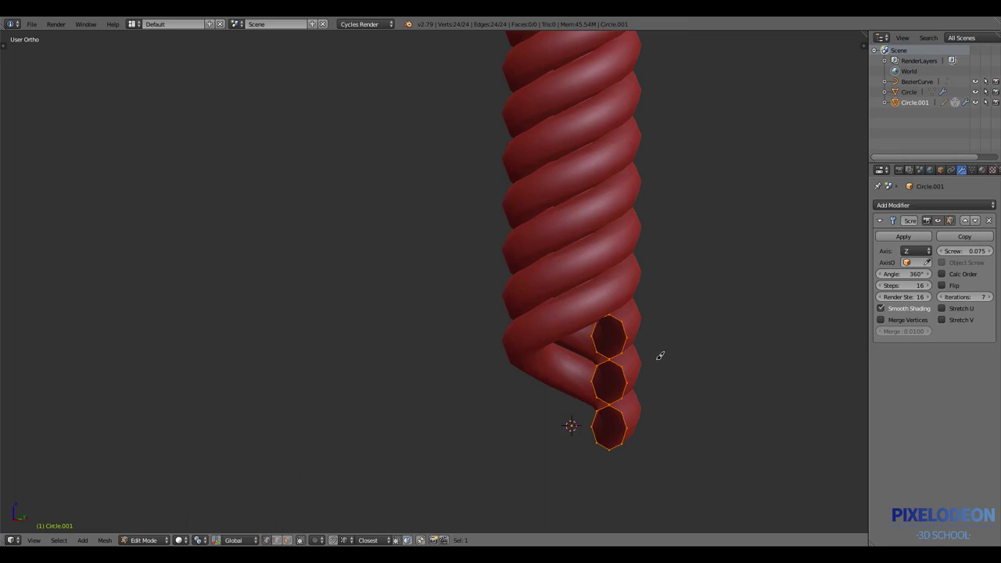
pyautogui.press('s')
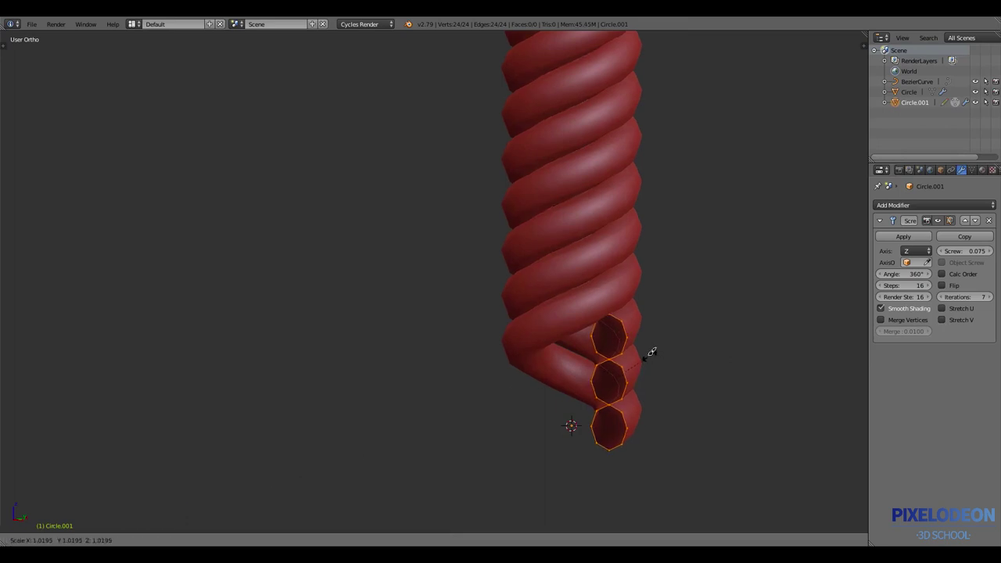
pyautogui.click(653, 350)
pyautogui.press('Tab')
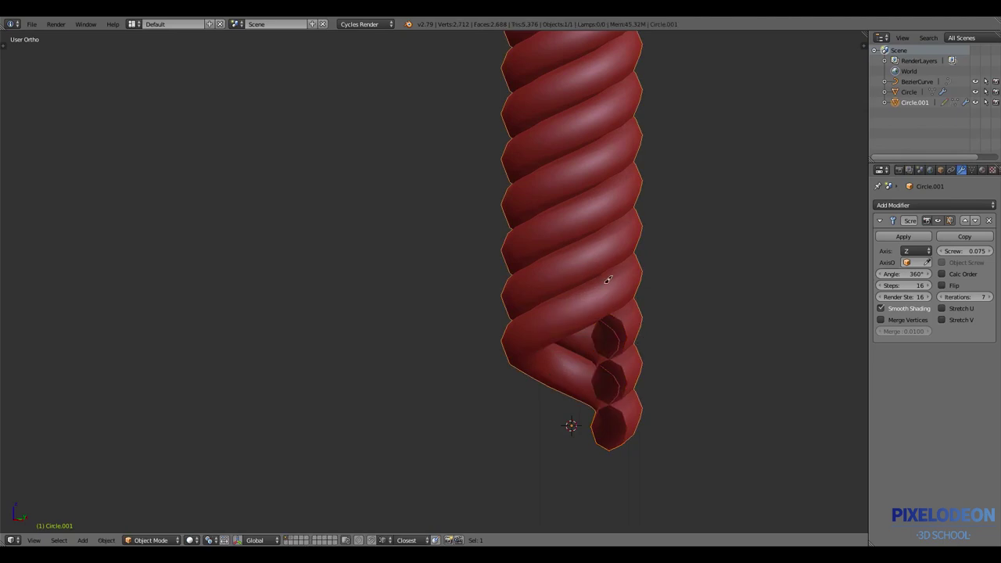
# Orbit and zoom around the twisted rope to inspect its strand ends
pyautogui.moveTo(607, 279)
pyautogui.mouseDown(button='middle')
pyautogui.moveTo(672, 282)
pyautogui.moveTo(611, 344)
pyautogui.mouseUp(button='middle')
pyautogui.scroll(5, 614, 339)
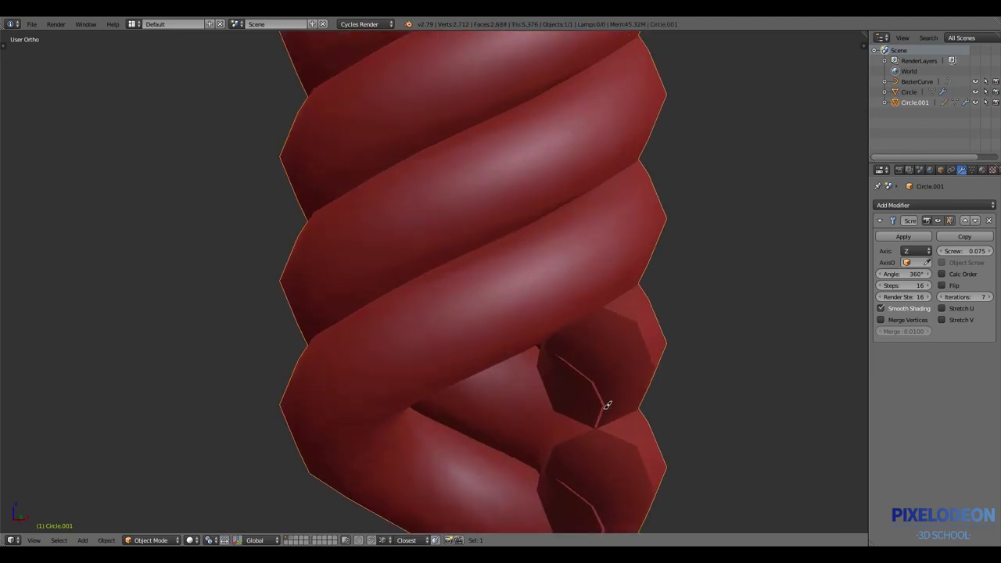
pyautogui.moveTo(615, 401)
pyautogui.mouseDown(button='middle')
pyautogui.moveTo(617, 384)
pyautogui.moveTo(606, 404)
pyautogui.mouseUp(button='middle')
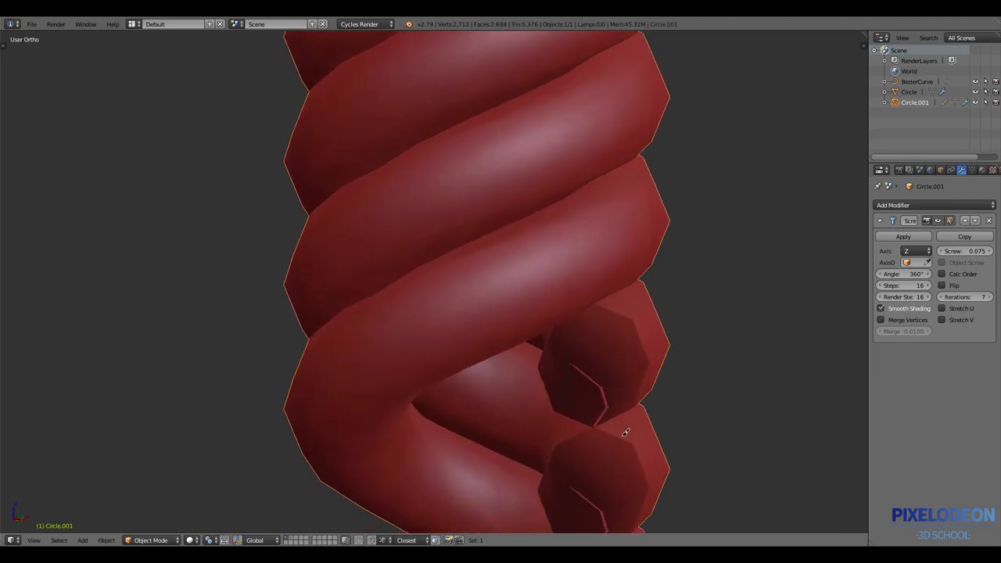
pyautogui.scroll(-3, 630, 392)
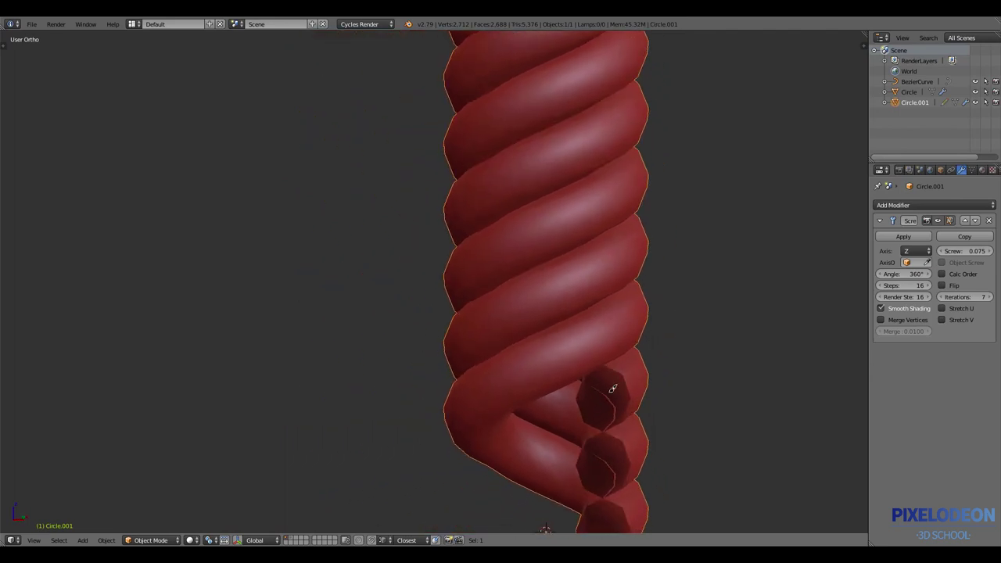
pyautogui.moveTo(638, 402); pyautogui.dragTo(630, 393, button='middle')
pyautogui.scroll(-3, 659, 344)
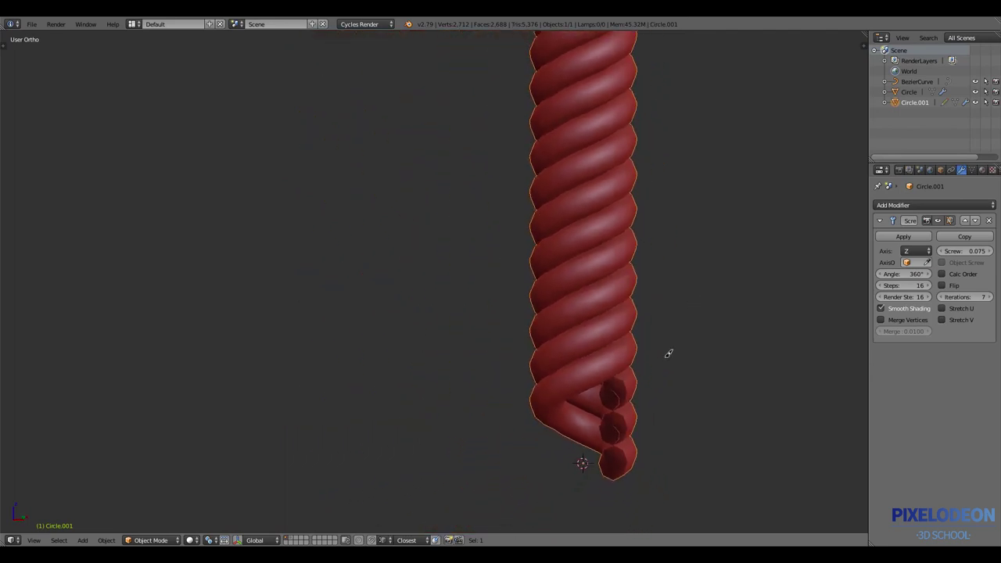
pyautogui.scroll(-1, 668, 351)
pyautogui.moveTo(626, 358)
pyautogui.mouseDown(button='middle')
pyautogui.moveTo(670, 362)
pyautogui.moveTo(630, 376)
pyautogui.moveTo(605, 403)
pyautogui.mouseUp(button='middle')
pyautogui.scroll(-1, 659, 297)
pyautogui.scroll(-2, 674, 334)
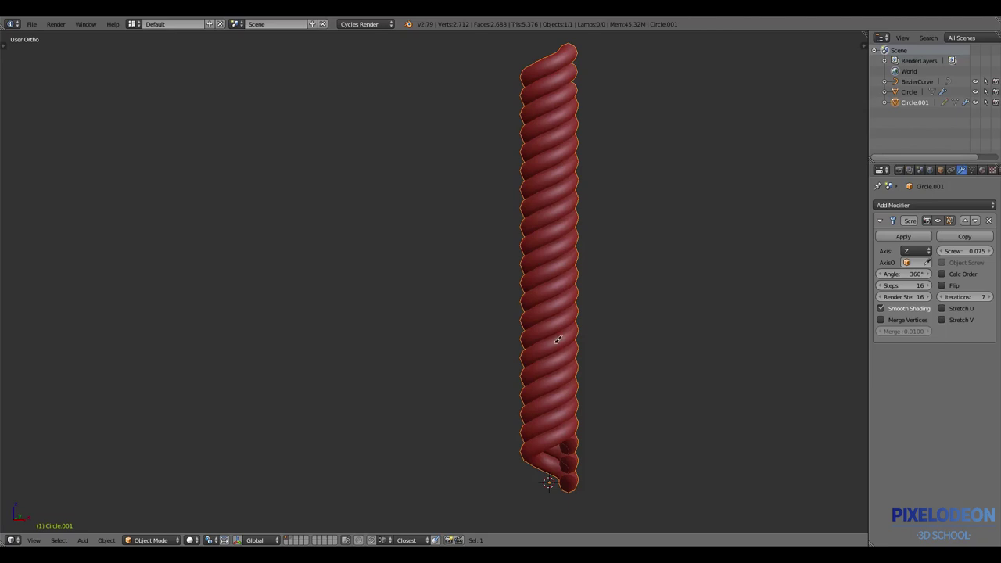
# Set the Screw modifier's Iterations to 10 to lengthen the twisted rope
pyautogui.click(938, 219)
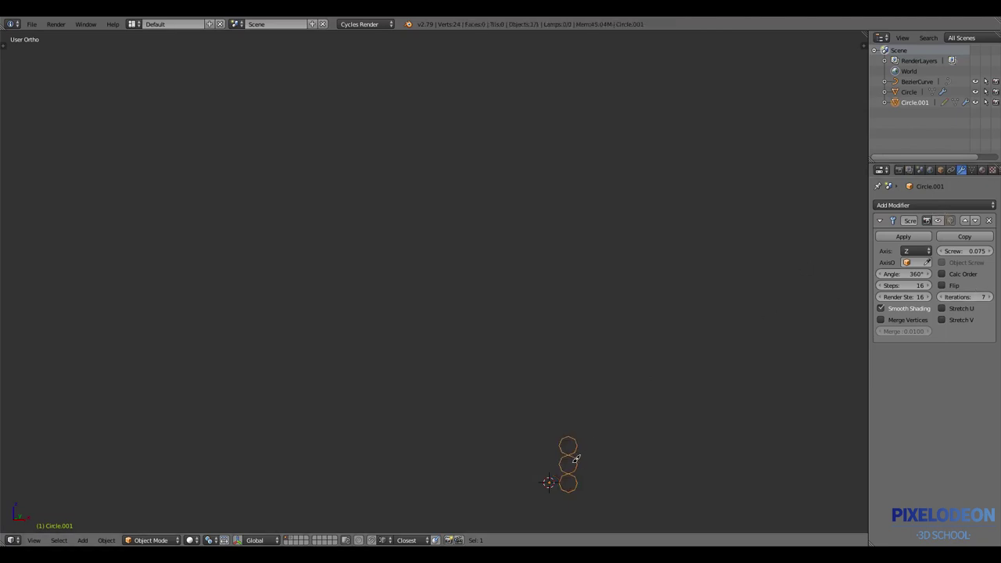
pyautogui.hotkey('ctrl', 'z')
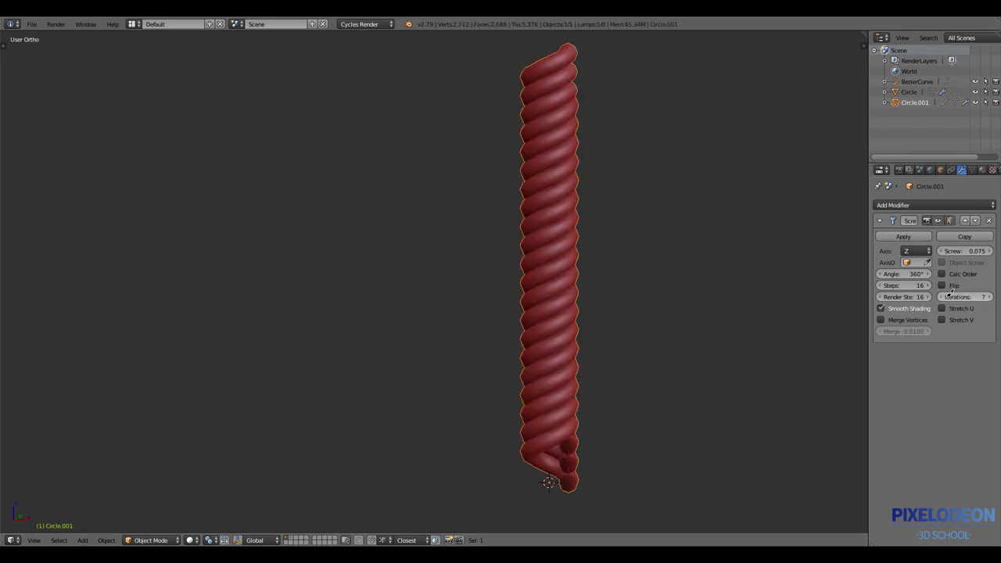
pyautogui.click(942, 297)
pyautogui.click(943, 296)
pyautogui.click(991, 296)
pyautogui.click(991, 297)
pyautogui.click(990, 297)
pyautogui.click(991, 297)
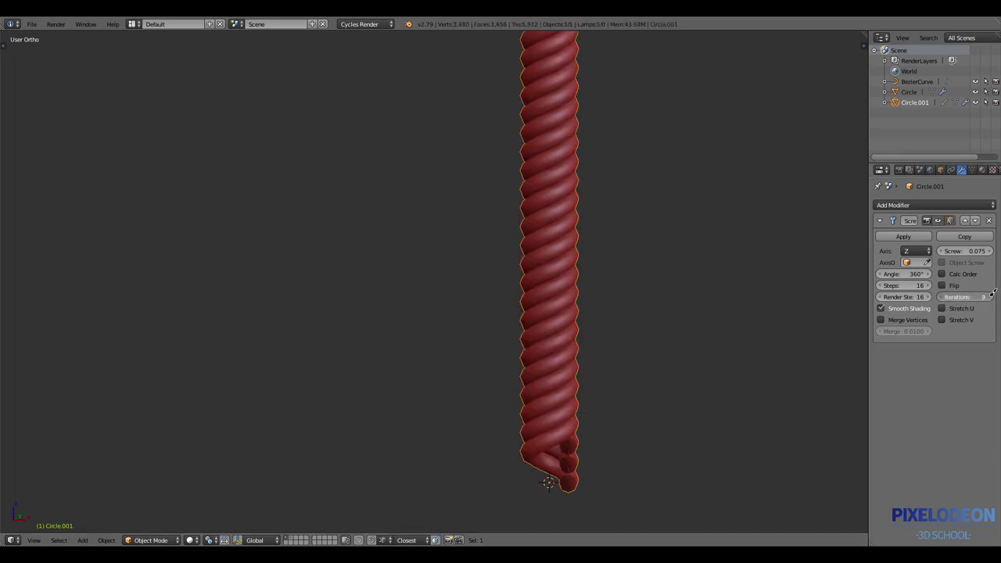
pyautogui.click(991, 297)
pyautogui.scroll(-4, 655, 335)
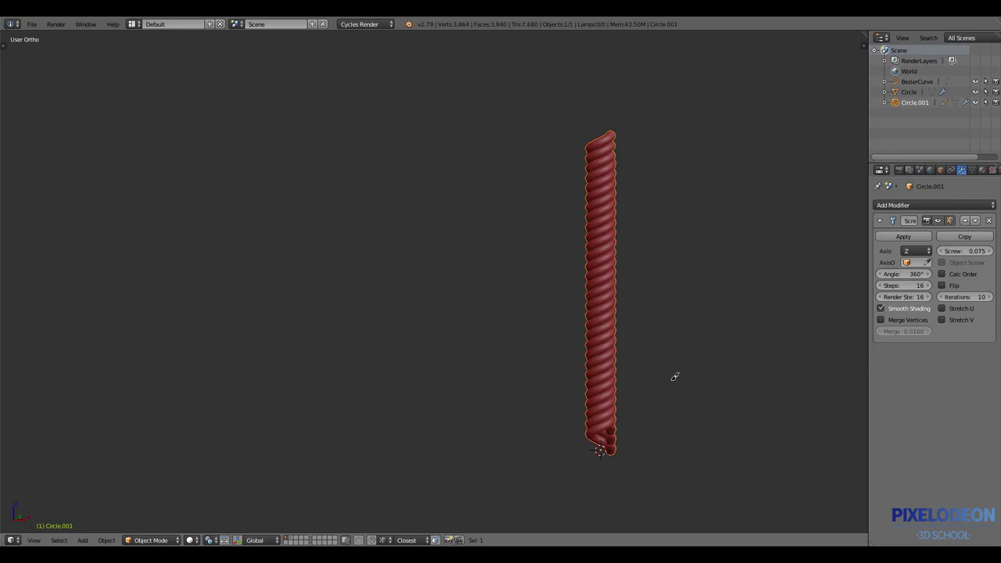
pyautogui.click(971, 297)
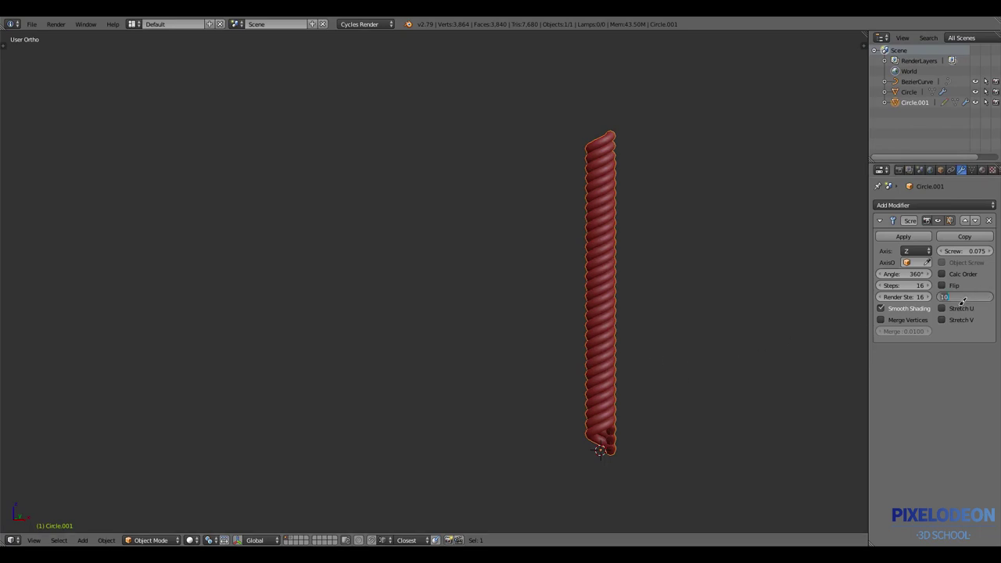
pyautogui.write('0')
pyautogui.press('Return')
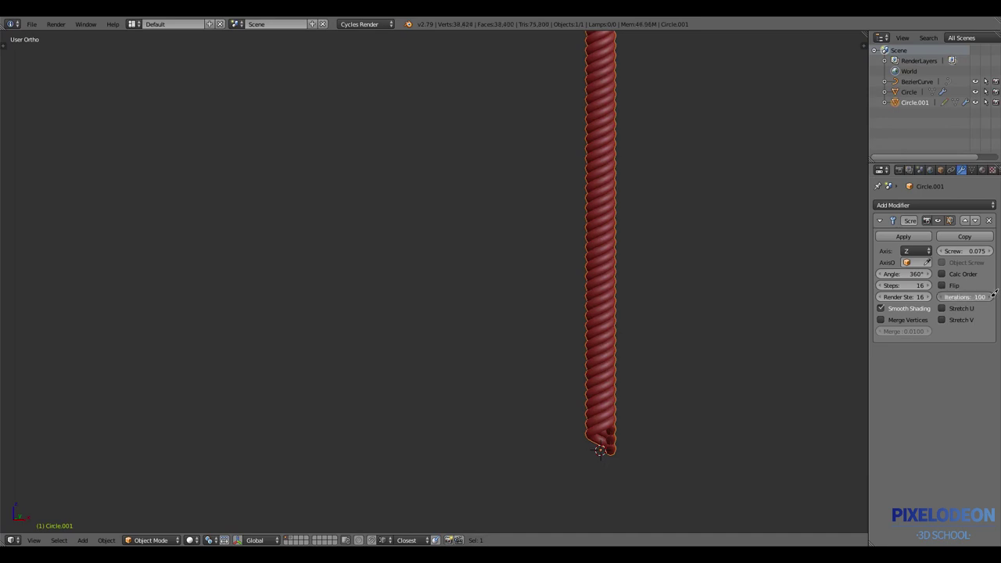
pyautogui.click(979, 297)
pyautogui.press('Return')
# Look at the rope from the Front view and bring up the Add menu for a curve
pyautogui.moveTo(666, 304)
pyautogui.mouseDown(button='middle')
pyautogui.moveTo(634, 331)
pyautogui.moveTo(607, 417)
pyautogui.mouseUp(button='middle')
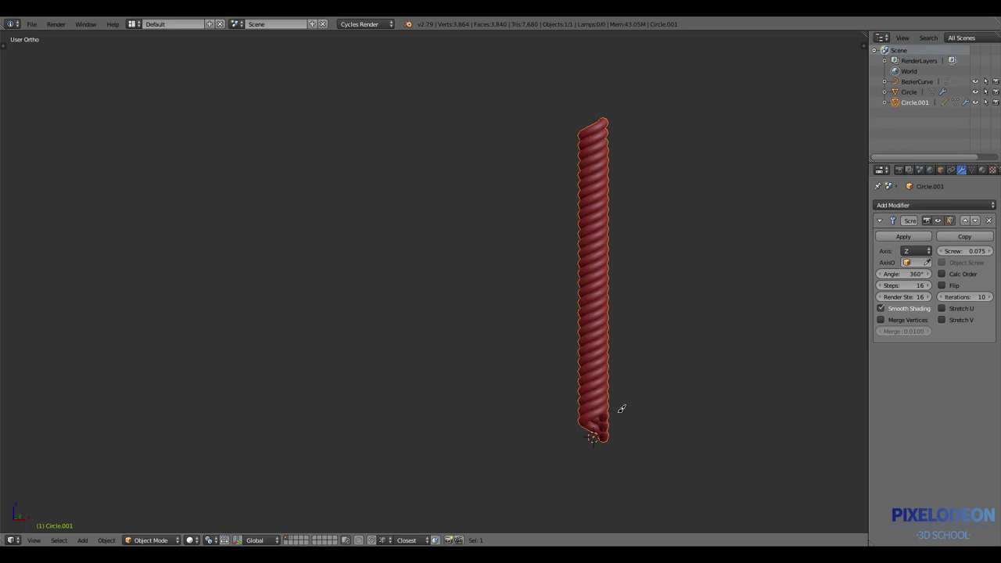
pyautogui.moveTo(622, 408)
pyautogui.mouseDown(button='middle')
pyautogui.moveTo(657, 349)
pyautogui.moveTo(587, 334)
pyautogui.mouseUp(button='middle')
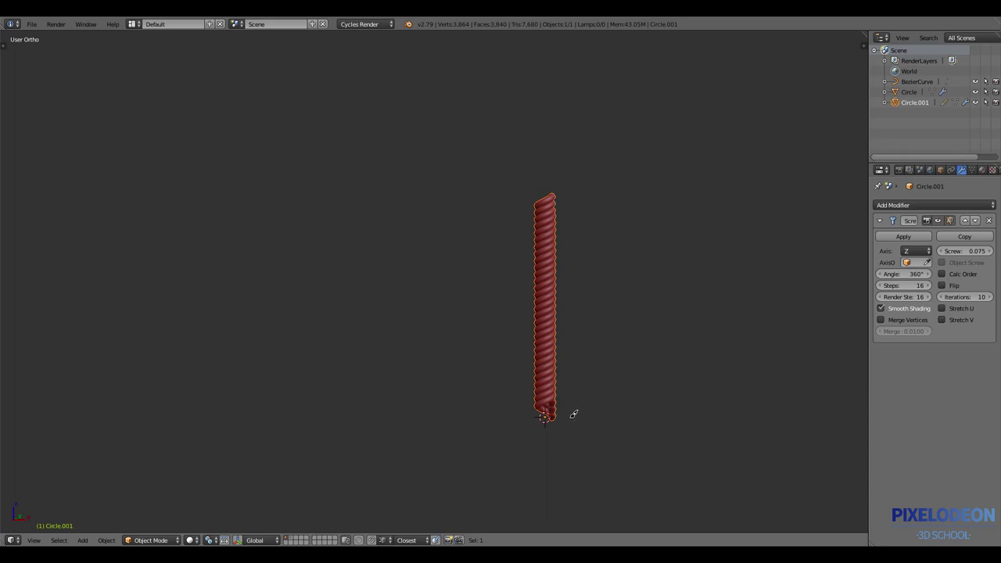
pyautogui.press('KP_1')
pyautogui.keyDown('shift'); pyautogui.moveTo(569, 368); pyautogui.dragTo(569, 348, button='middle'); pyautogui.keyUp('shift')
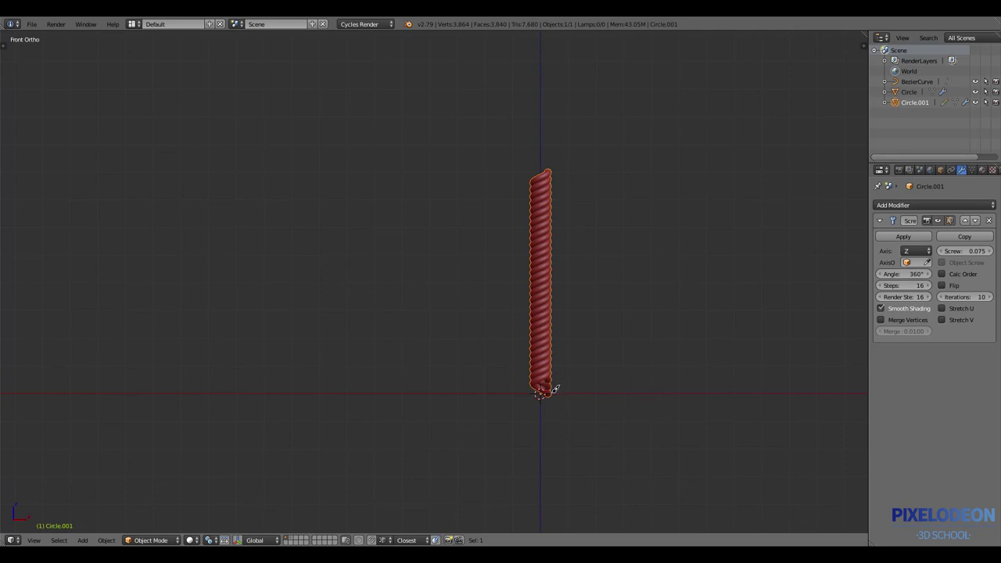
pyautogui.hotkey('shift', 'a')
# Add the Bezier curve, enter Edit Mode and set its handles to Vector
pyautogui.click(613, 369)
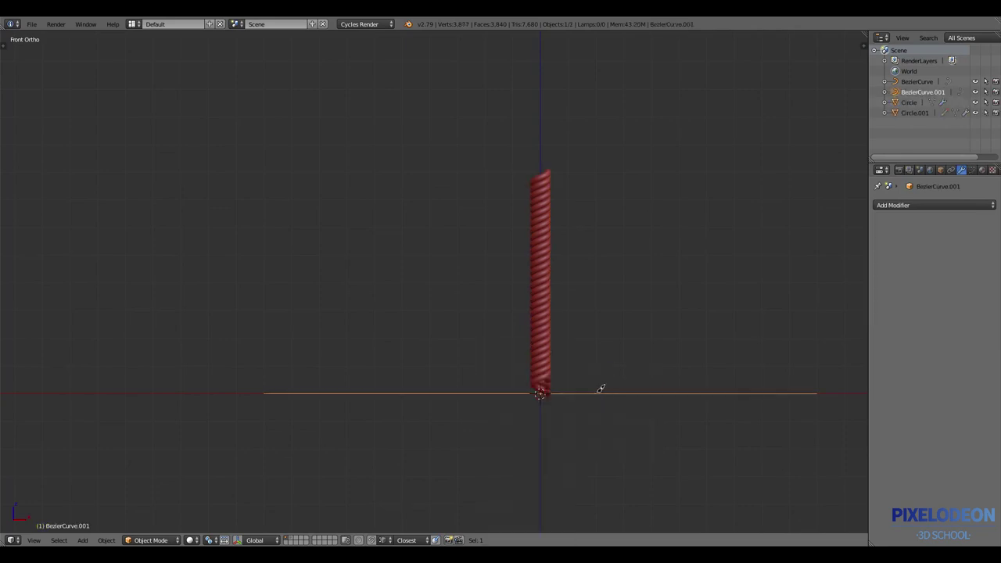
pyautogui.moveTo(598, 387)
pyautogui.mouseDown(button='middle')
pyautogui.moveTo(576, 394)
pyautogui.moveTo(627, 380)
pyautogui.moveTo(588, 378)
pyautogui.mouseUp(button='middle')
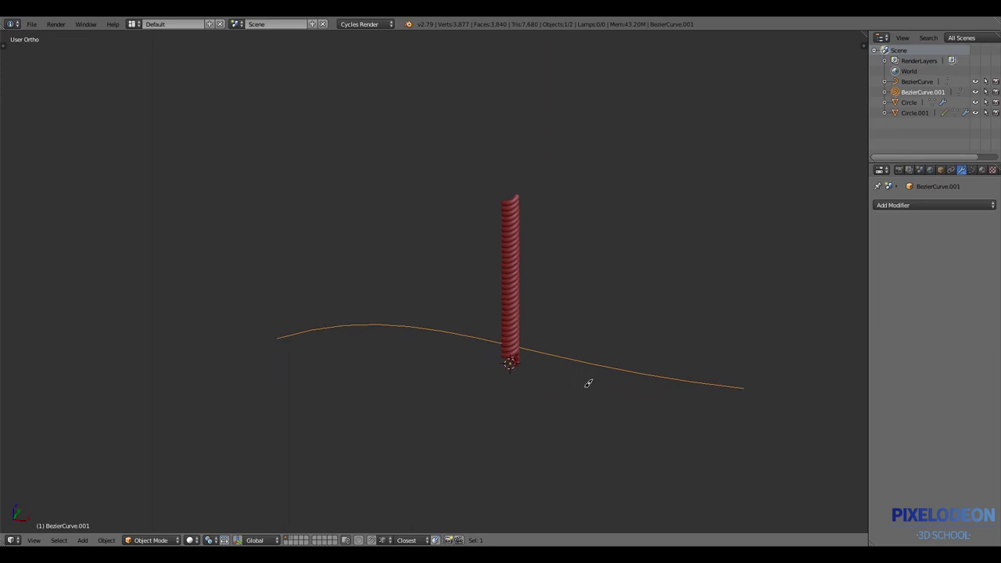
pyautogui.press('Tab')
pyautogui.click(617, 397)
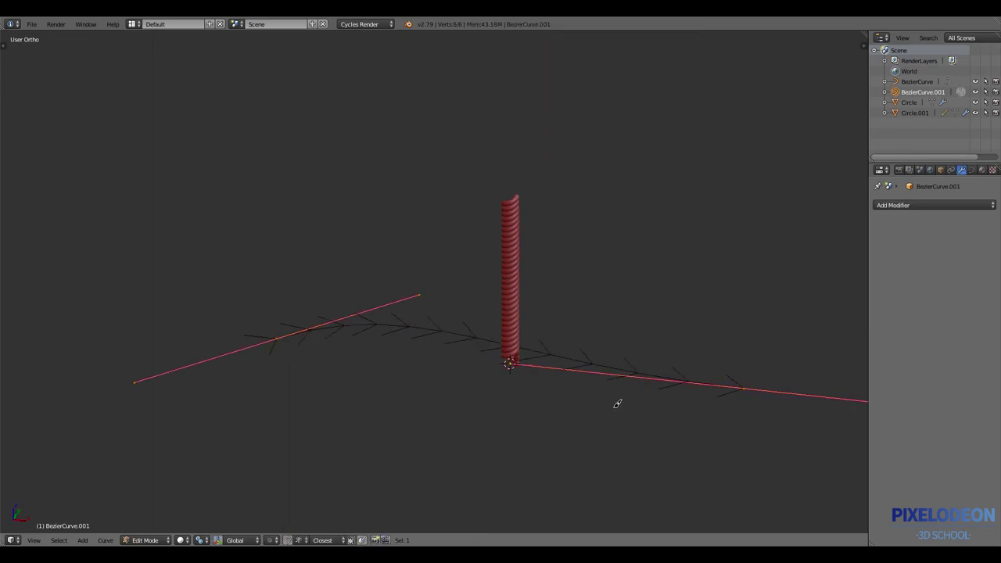
pyautogui.press('g')
pyautogui.click(504, 366)
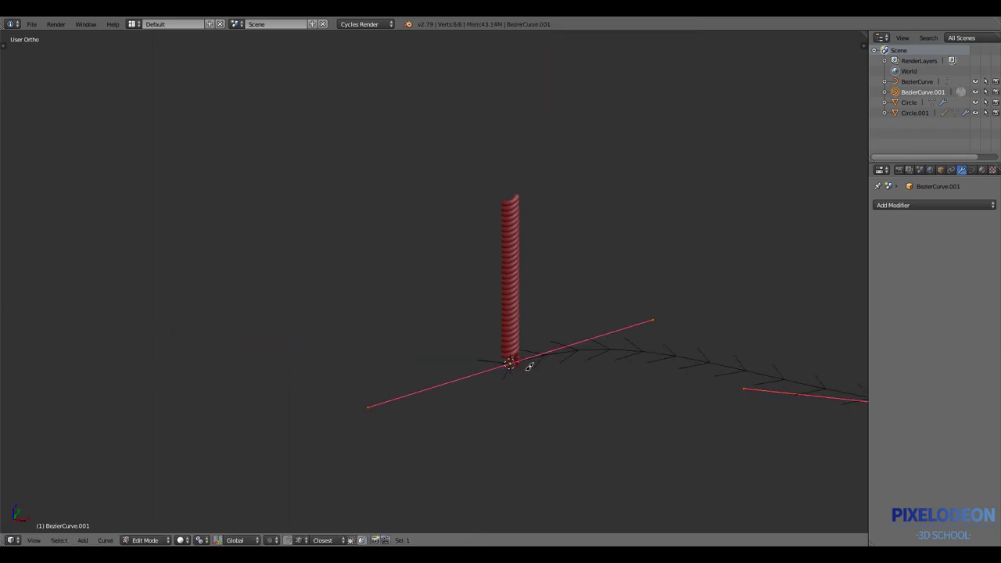
pyautogui.keyDown('shift'); pyautogui.moveTo(529, 366); pyautogui.dragTo(485, 354, button='middle'); pyautogui.keyUp('shift')
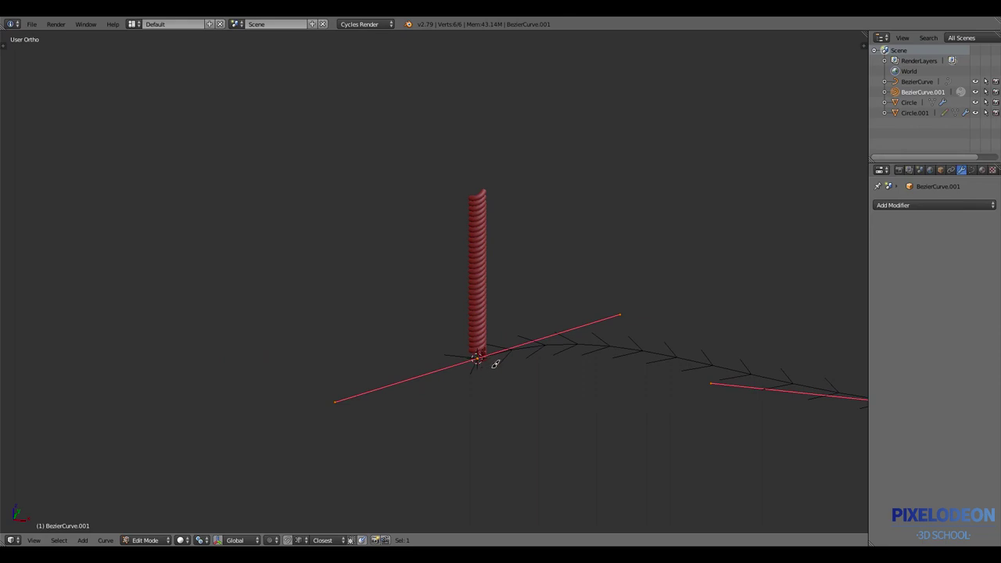
pyautogui.press('v')
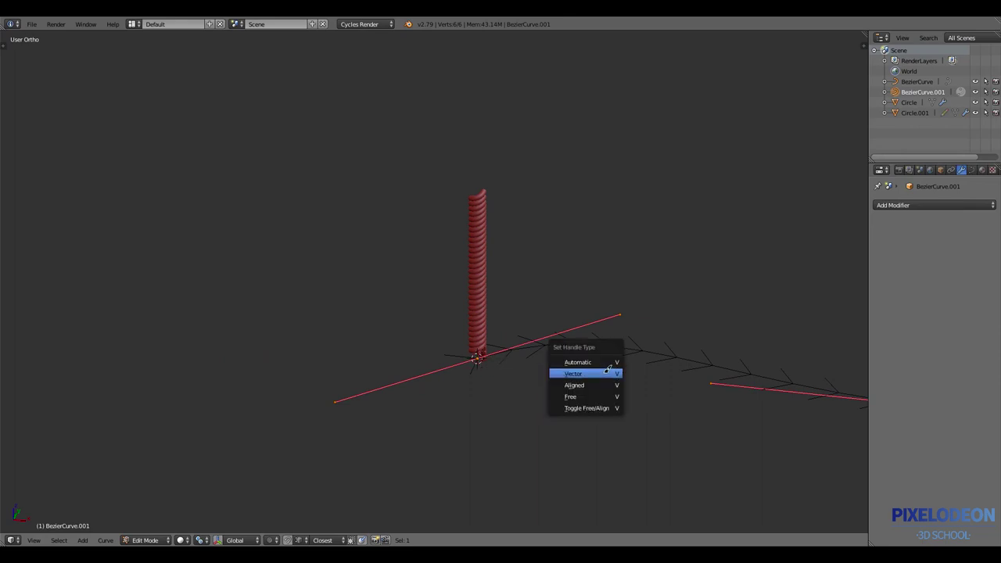
pyautogui.click(607, 373)
# From Top view, move the curve's right end point left along X
pyautogui.moveTo(641, 383); pyautogui.dragTo(530, 452, button='middle')
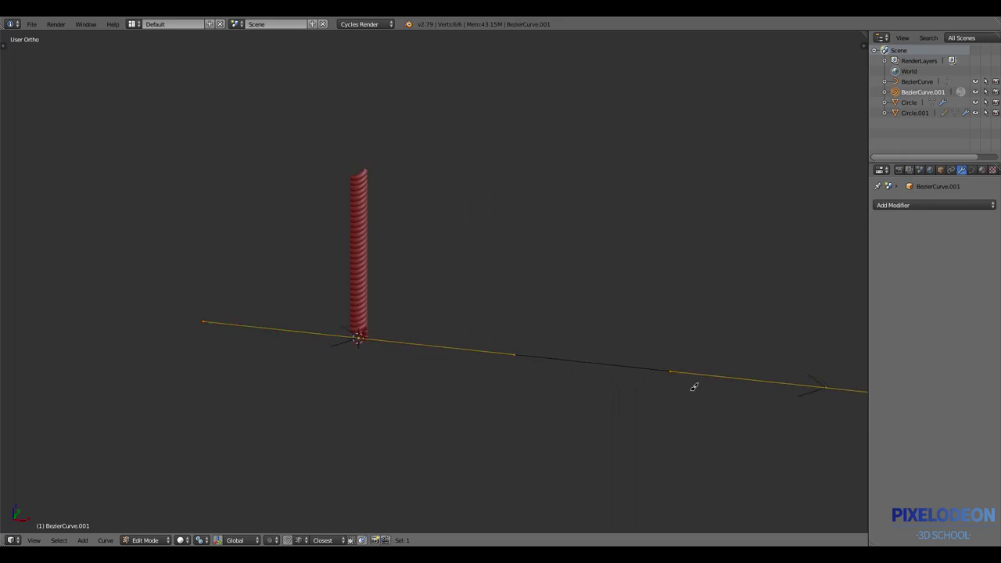
pyautogui.keyDown('shift'); pyautogui.moveTo(833, 385); pyautogui.dragTo(503, 316, button='middle'); pyautogui.keyUp('shift')
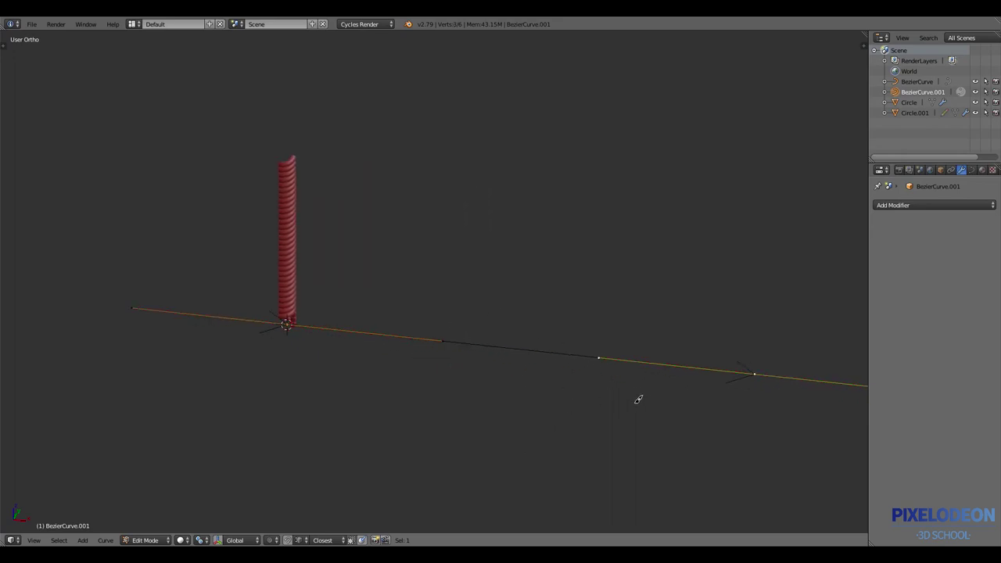
pyautogui.press('KP_7')
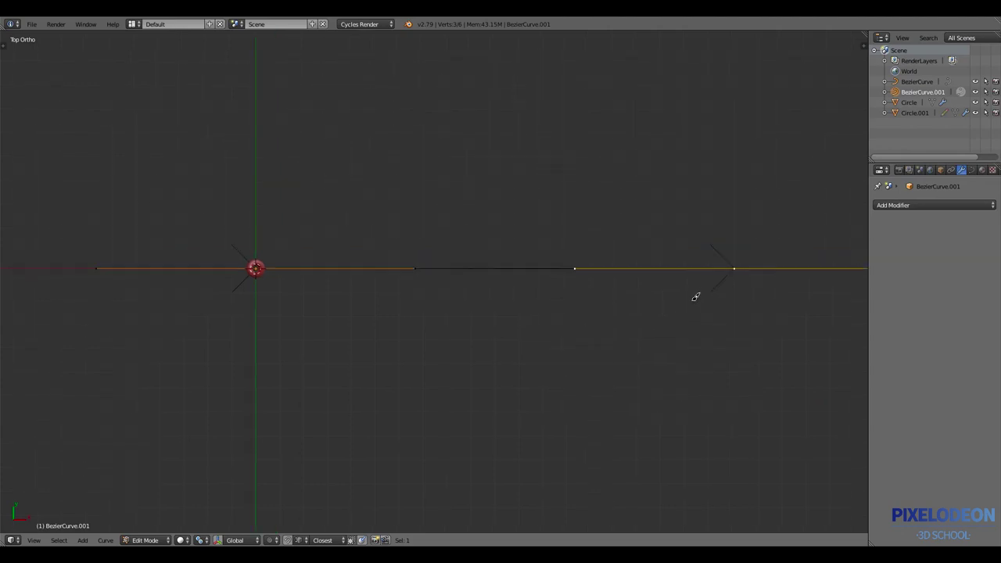
pyautogui.press('g')
pyautogui.press('x')
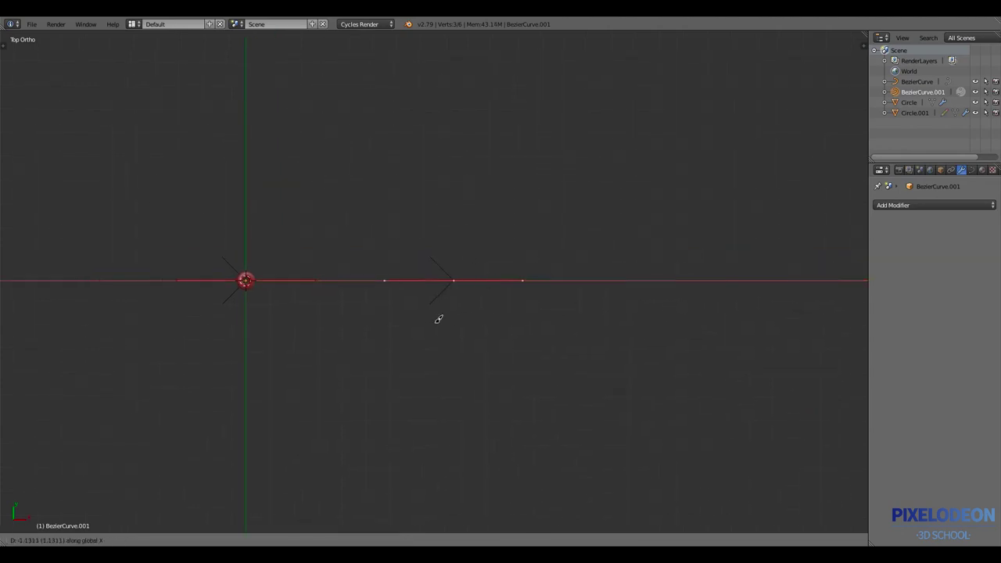
pyautogui.click(442, 317)
pyautogui.keyDown('shift'); pyautogui.moveTo(477, 290); pyautogui.dragTo(561, 356, button='middle'); pyautogui.keyUp('shift')
pyautogui.scroll(2, 561, 356)
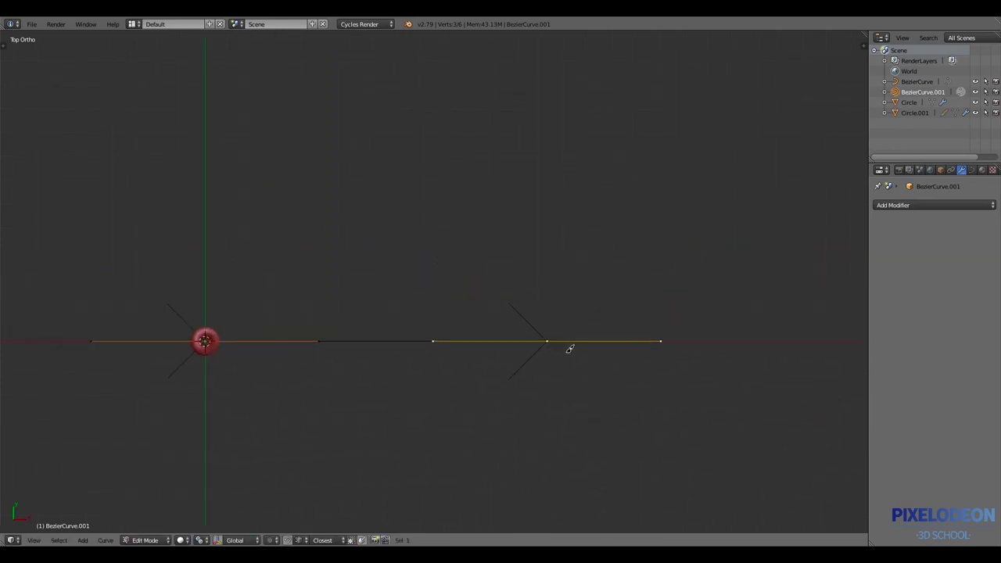
pyautogui.scroll(-1, 518, 351)
pyautogui.scroll(2, 548, 324)
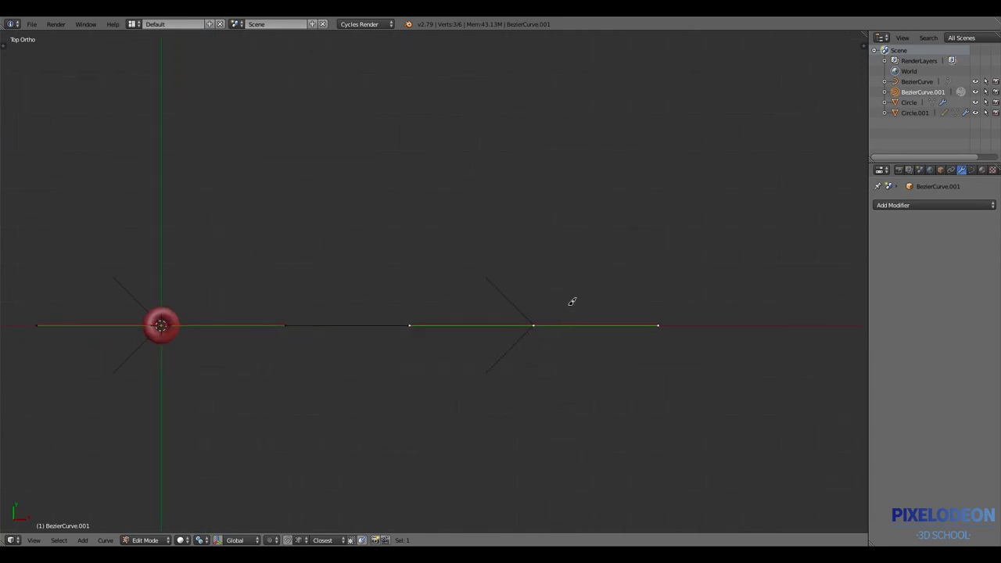
# Extrude three new curve points and hide the curve handles in the viewport
pyautogui.keyDown('ctrl'); pyautogui.click(576, 355); pyautogui.keyUp('ctrl')
pyautogui.keyDown('ctrl'); pyautogui.click(618, 321); pyautogui.keyUp('ctrl')
pyautogui.keyDown('ctrl'); pyautogui.click(572, 288); pyautogui.keyUp('ctrl')
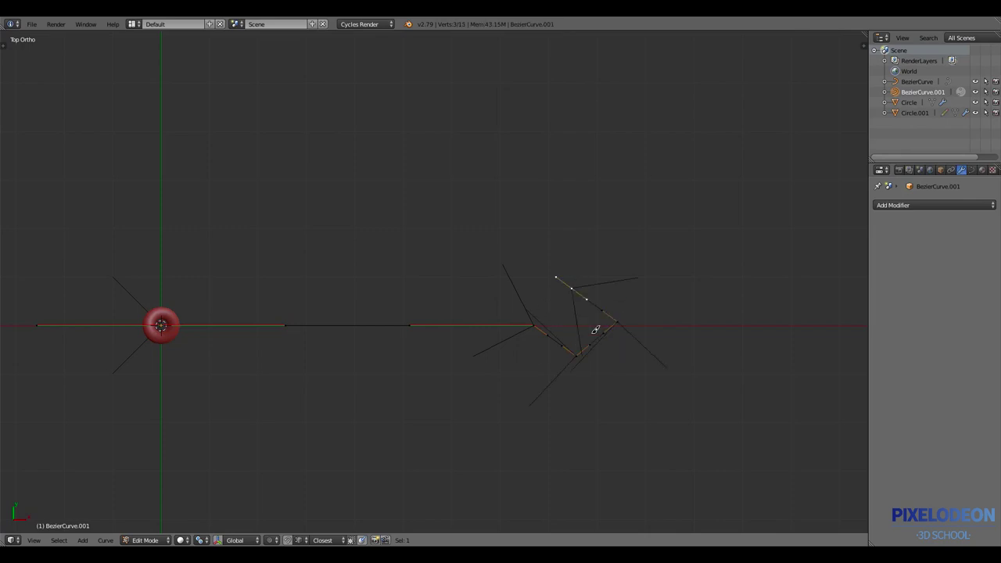
pyautogui.press('n')
pyautogui.click(826, 472)
pyautogui.press('n')
# Extrude five more points that dip down and loop back right into the knot
pyautogui.keyDown('ctrl'); pyautogui.click(532, 327); pyautogui.keyUp('ctrl')
pyautogui.keyDown('ctrl'); pyautogui.click(560, 353); pyautogui.keyUp('ctrl')
pyautogui.keyDown('ctrl'); pyautogui.click(604, 316); pyautogui.keyUp('ctrl')
pyautogui.keyDown('ctrl'); pyautogui.click(680, 318); pyautogui.keyUp('ctrl')
pyautogui.keyDown('ctrl'); pyautogui.click(815, 315); pyautogui.keyUp('ctrl')
pyautogui.moveTo(649, 342); pyautogui.dragTo(571, 374, button='middle')
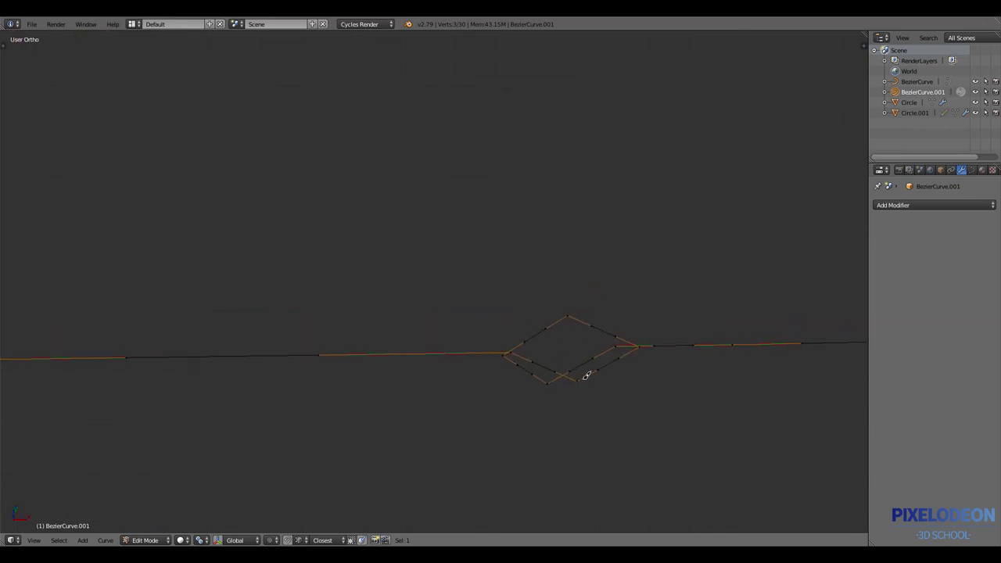
# Select all points, set handles to Automatic, and show the curve's Object Data settings
pyautogui.press('a')
pyautogui.press('v')
pyautogui.click(580, 381)
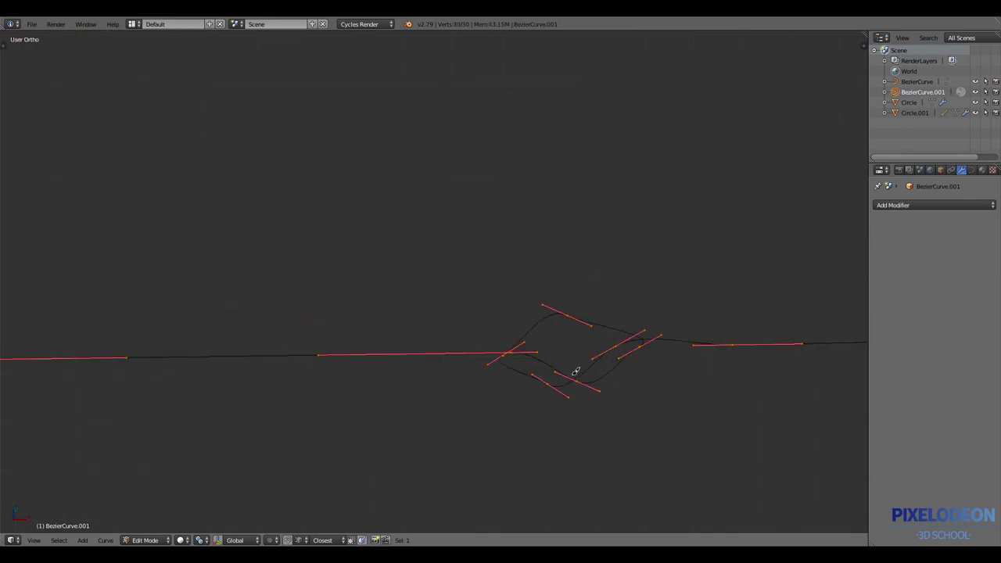
pyautogui.press('v')
pyautogui.click(575, 357)
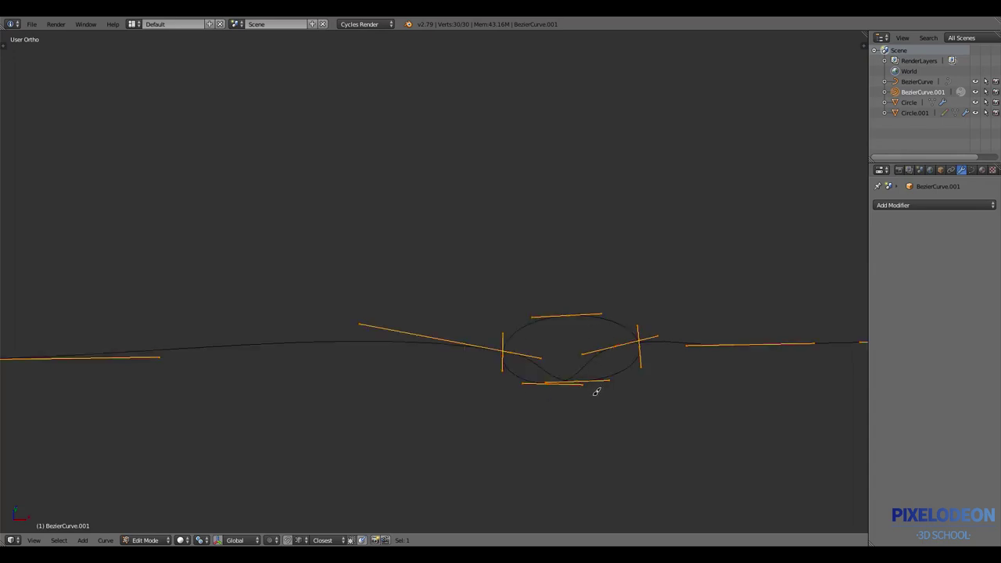
pyautogui.rightClick(519, 353)
pyautogui.scroll(2, 539, 349)
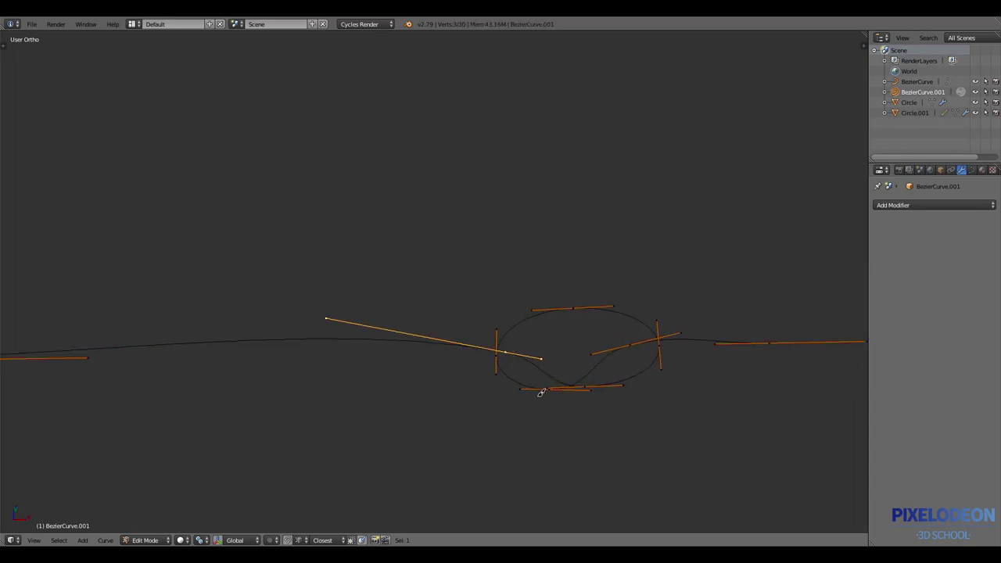
pyautogui.click(971, 169)
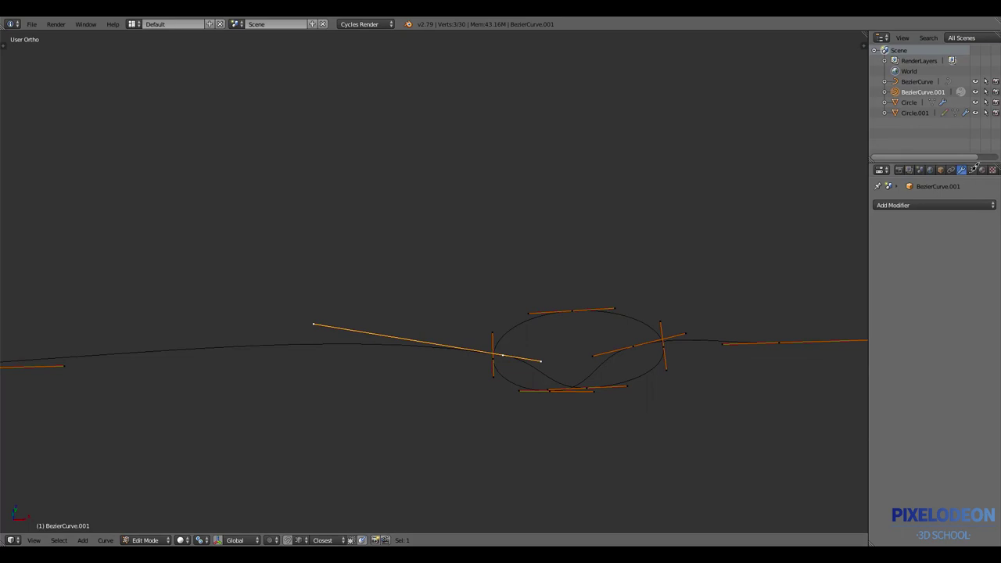
# Set the curve's Fill to Full and Bevel Depth to 0.015
pyautogui.click(958, 261)
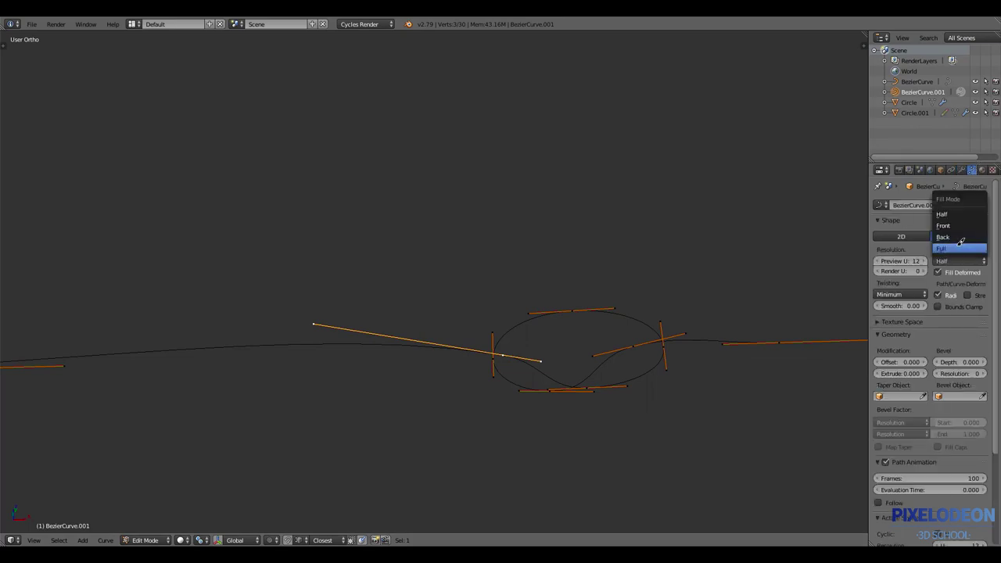
pyautogui.click(960, 244)
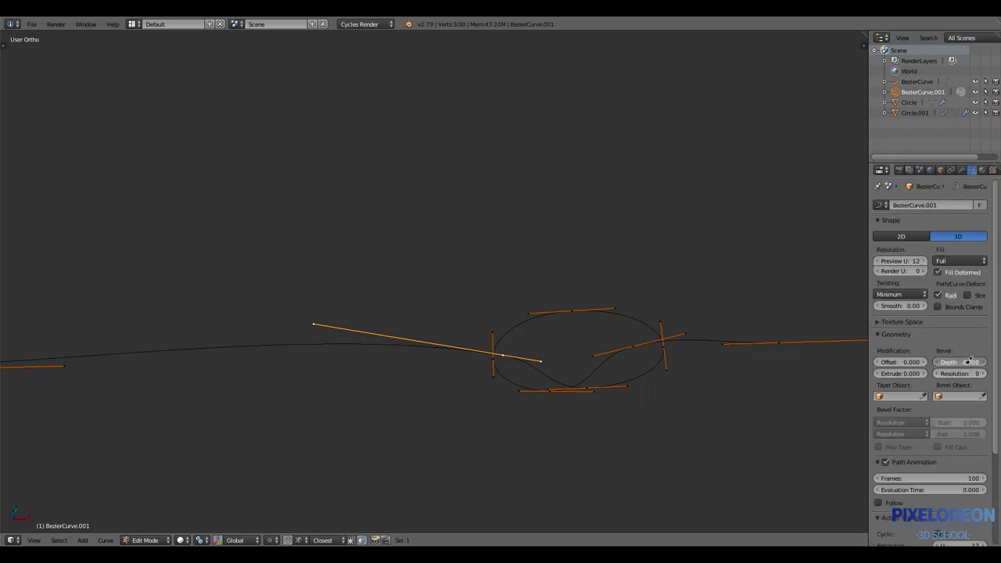
pyautogui.moveTo(969, 362); pyautogui.dragTo(997, 360)
pyautogui.scroll(2, 489, 361)
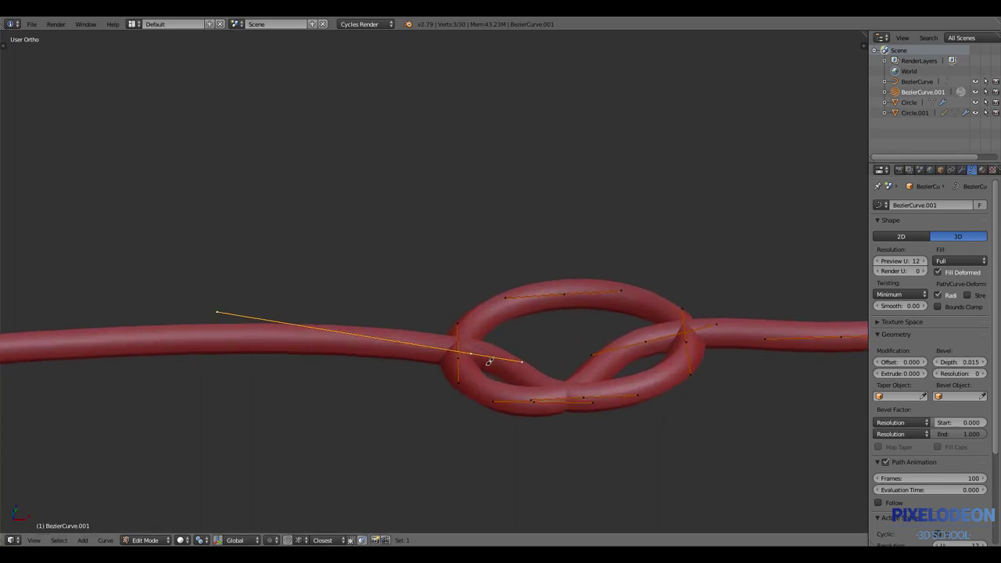
# Rotate the left handle and move the lower loop handle along Z
pyautogui.keyDown('shift'); pyautogui.moveTo(490, 355); pyautogui.dragTo(485, 336, button='middle'); pyautogui.keyUp('shift')
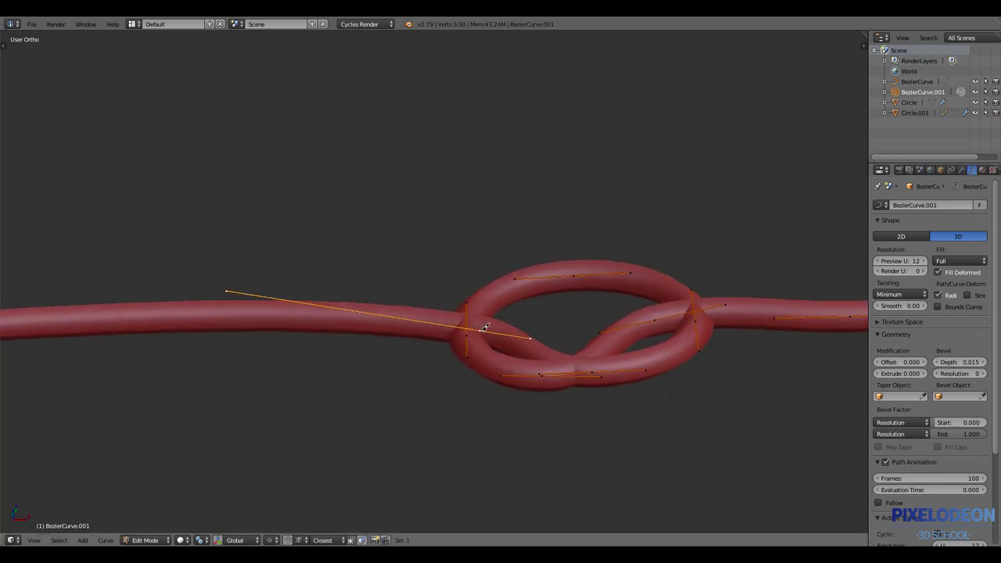
pyautogui.press('r')
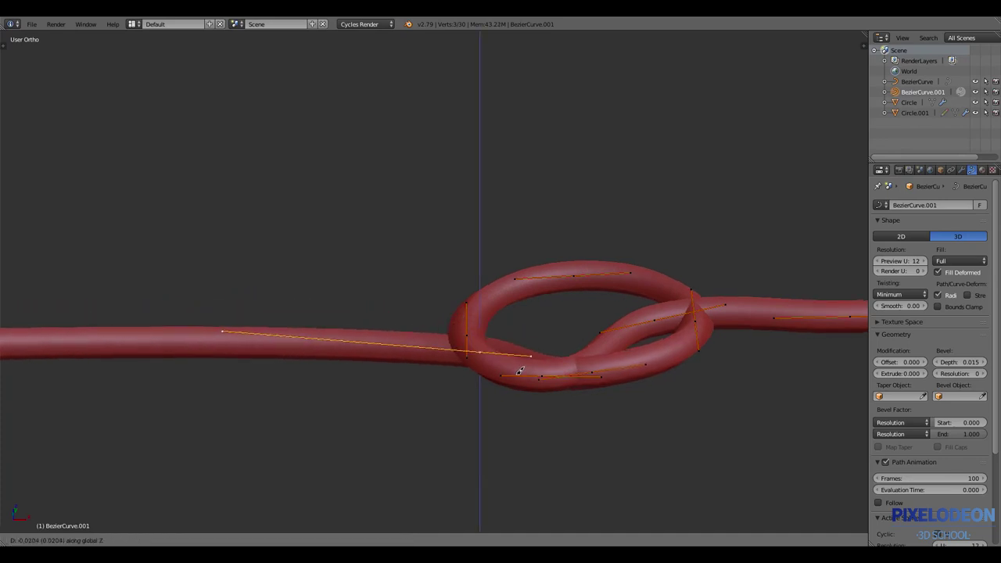
pyautogui.click(485, 330)
pyautogui.rightClick(596, 372)
pyautogui.moveTo(599, 370)
pyautogui.mouseDown(button='middle')
pyautogui.moveTo(614, 365)
pyautogui.moveTo(594, 374)
pyautogui.mouseUp(button='middle')
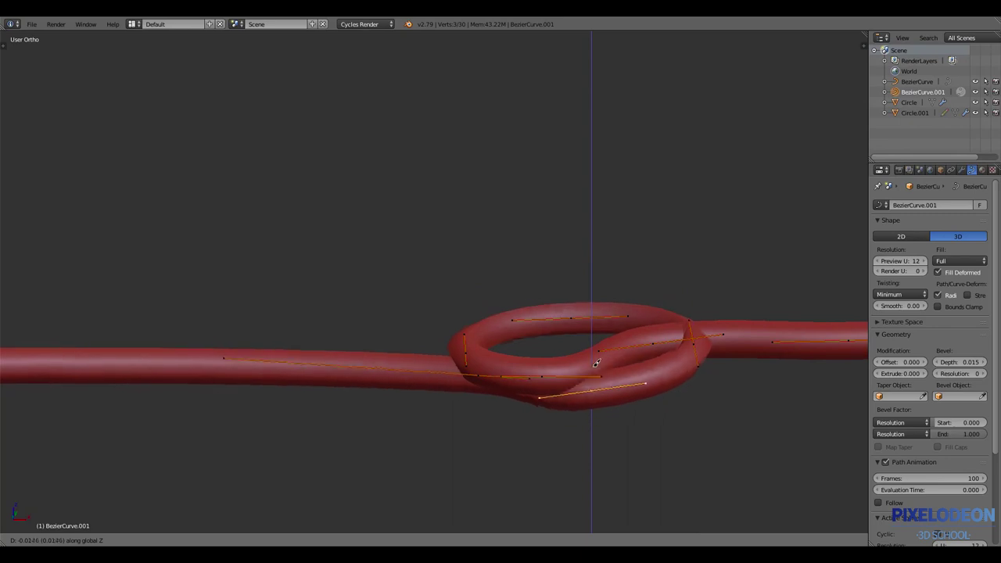
pyautogui.click(645, 340)
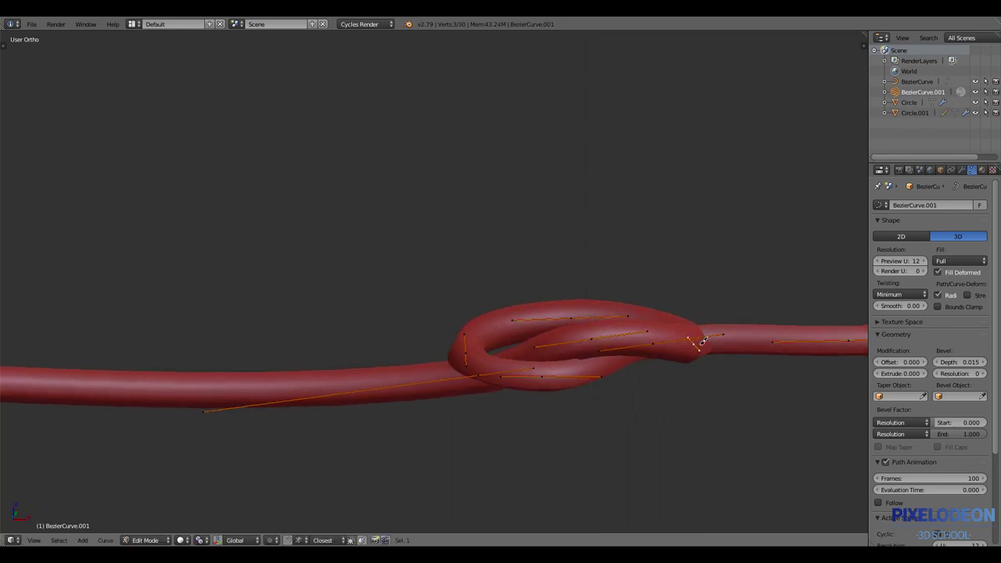
pyautogui.press('g')
pyautogui.press('z')
pyautogui.click(630, 382)
pyautogui.moveTo(629, 382)
pyautogui.mouseDown(button='middle')
pyautogui.moveTo(638, 392)
pyautogui.moveTo(648, 362)
pyautogui.moveTo(722, 336)
pyautogui.mouseUp(button='middle')
# Check the knot in Object Mode, then from Top view move the bottom point up and right
pyautogui.press('Tab')
pyautogui.moveTo(664, 362)
pyautogui.mouseDown(button='middle')
pyautogui.moveTo(646, 425)
pyautogui.moveTo(553, 324)
pyautogui.mouseUp(button='middle')
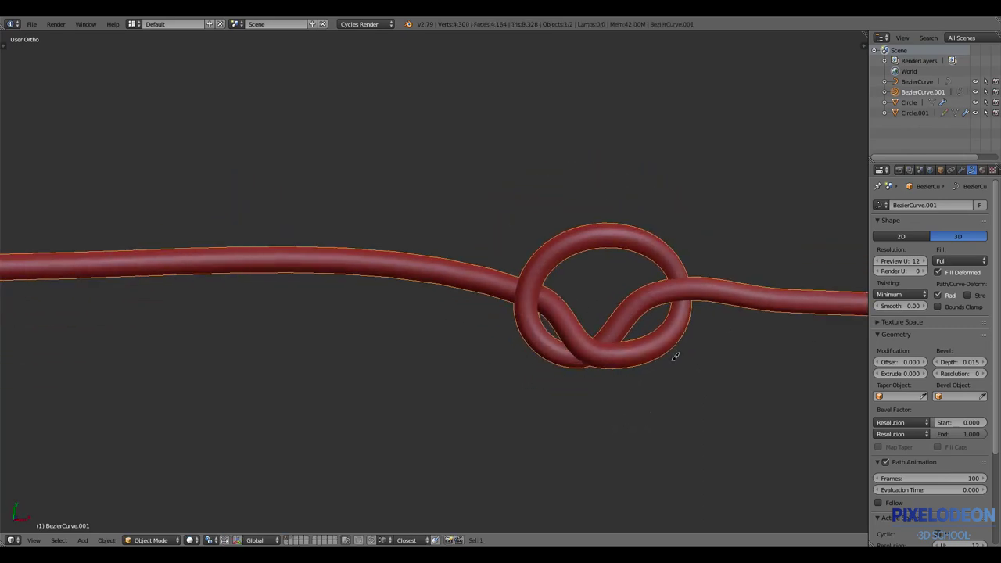
pyautogui.press('Tab')
pyautogui.press('KP_7')
pyautogui.rightClick(619, 361)
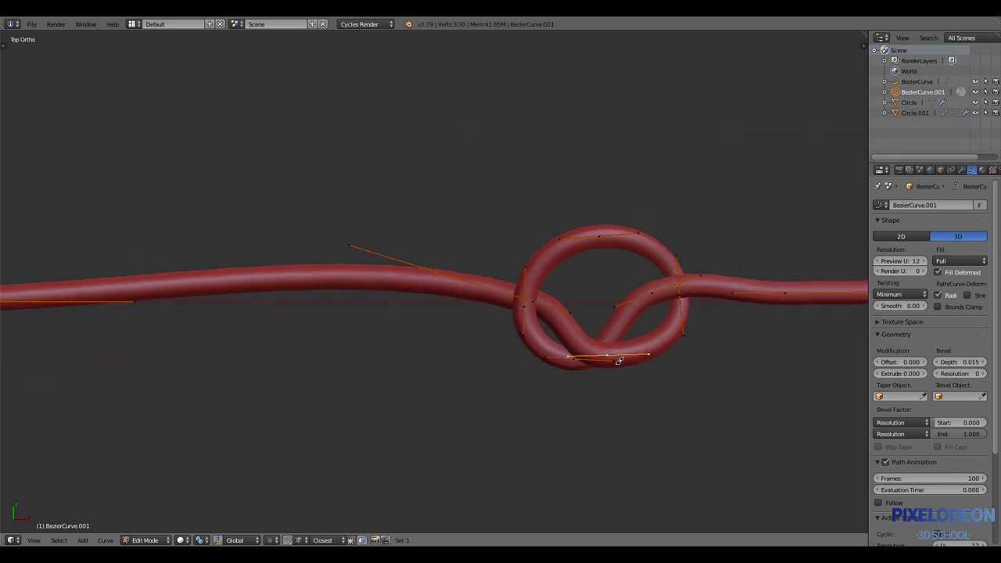
pyautogui.press('g')
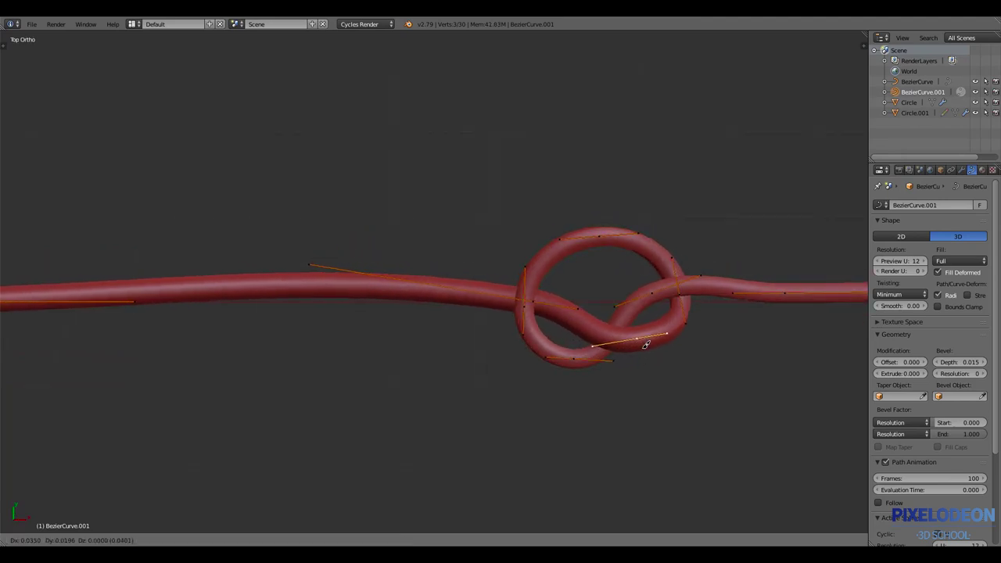
pyautogui.click(583, 349)
# Tweak the loop's left, top and right-side points to round out the knot
pyautogui.rightClick(544, 302)
pyautogui.press('g')
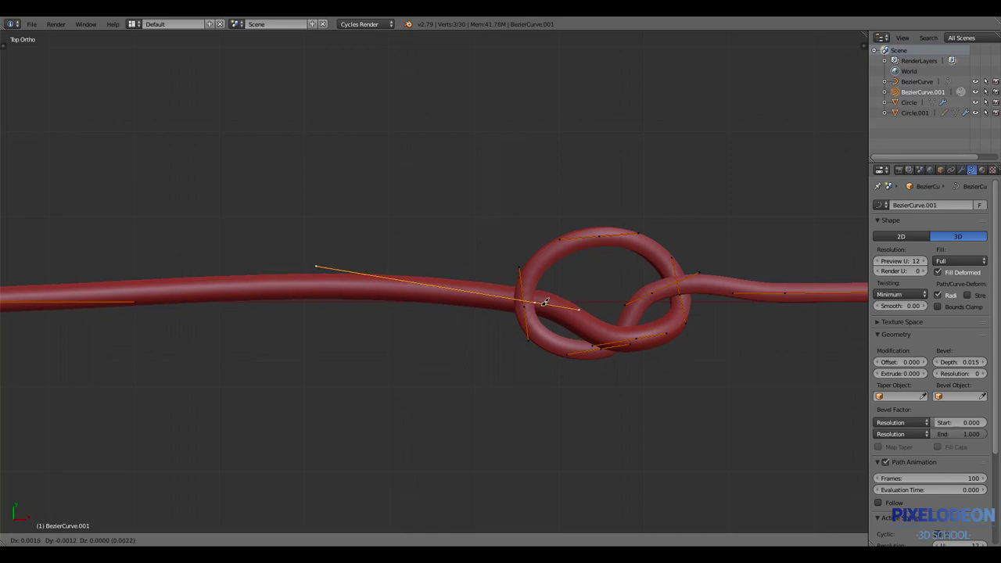
pyautogui.click(545, 302)
pyautogui.rightClick(528, 305)
pyautogui.press('g')
pyautogui.click(628, 248)
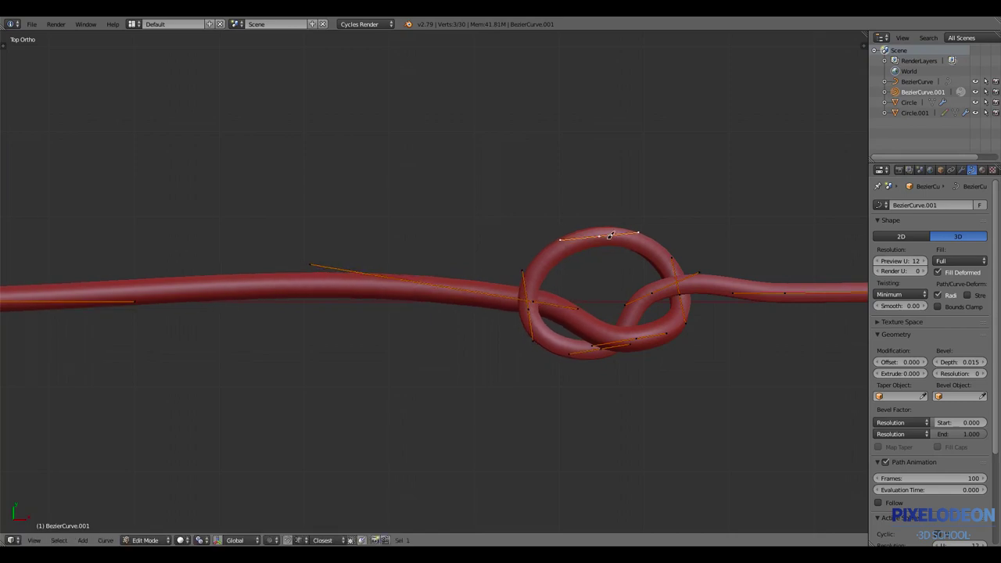
pyautogui.press('g')
pyautogui.click(670, 246)
pyautogui.rightClick(682, 291)
pyautogui.press('g')
pyautogui.click(668, 306)
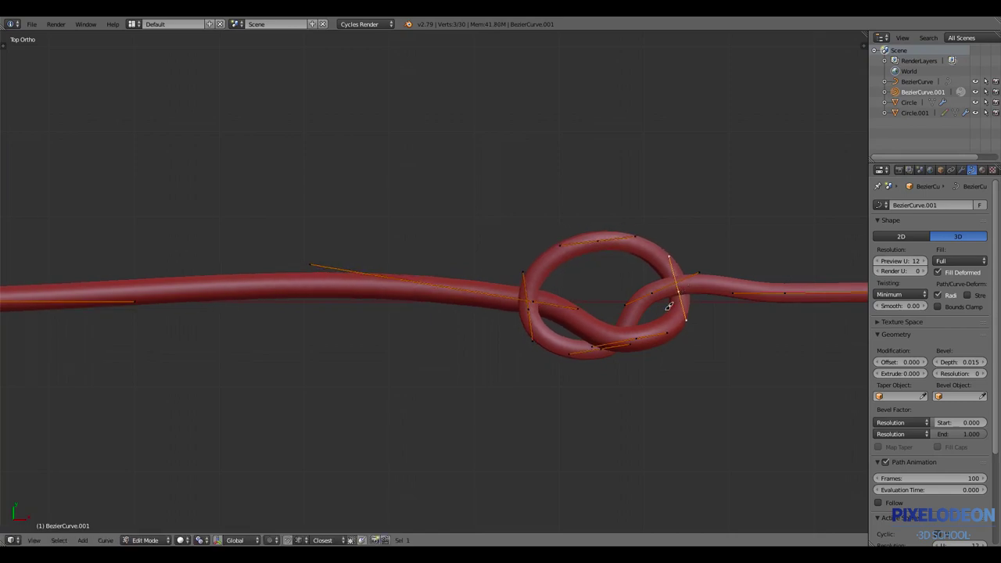
# Leave Edit Mode and set the curve's Fill back to Half
pyautogui.press('Tab')
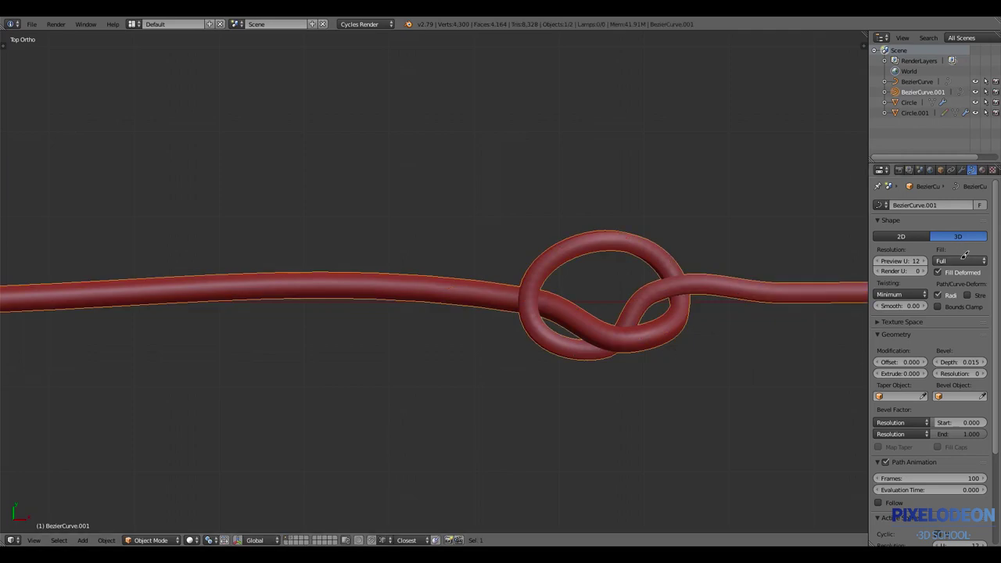
pyautogui.click(963, 257)
pyautogui.click(950, 213)
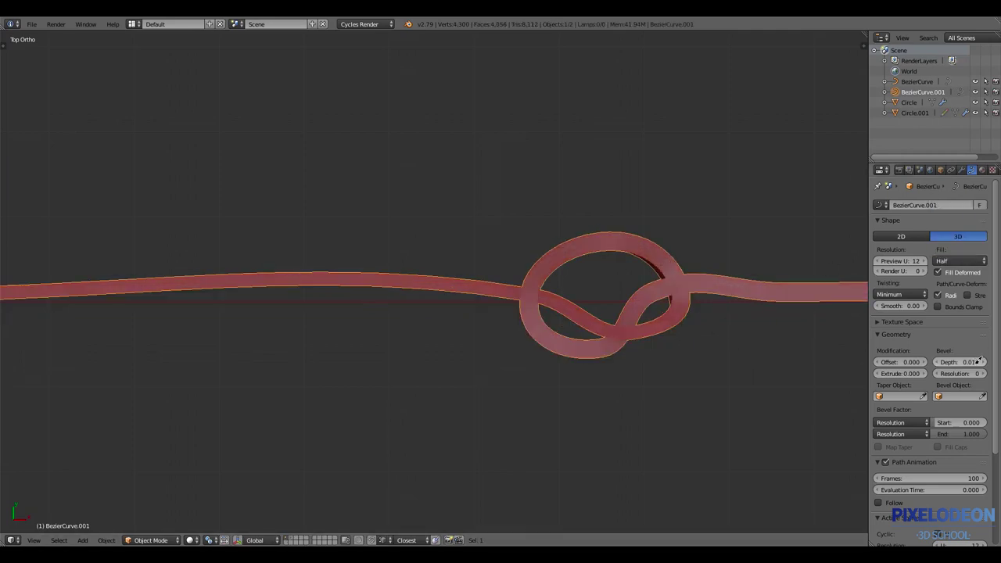
# Reset the curve's bevel depth to 0, then select the red spring and show its modifiers
pyautogui.moveTo(969, 362); pyautogui.dragTo(931, 362)
pyautogui.scroll(-5, 568, 377)
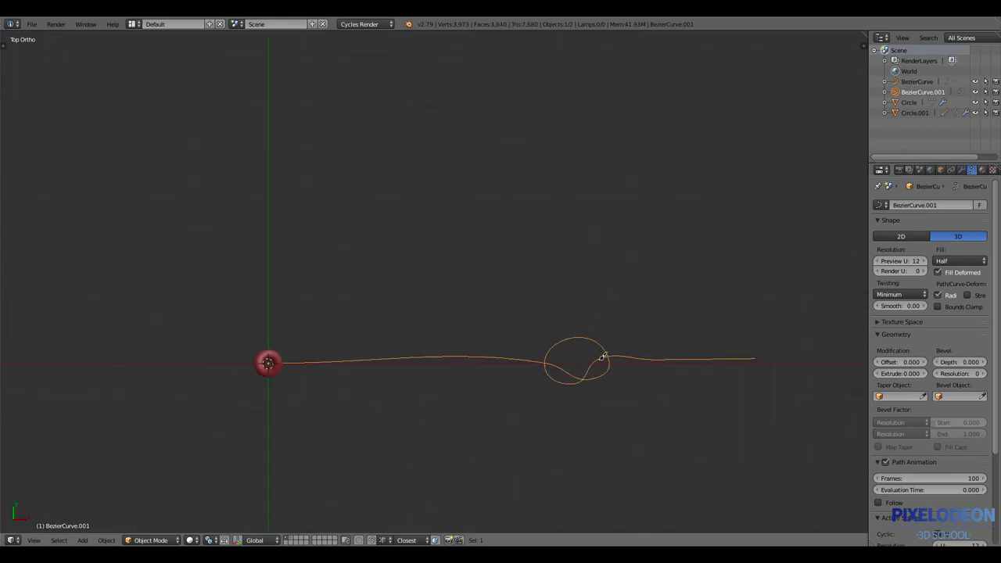
pyautogui.moveTo(568, 377)
pyautogui.mouseDown(button='middle')
pyautogui.moveTo(599, 357)
pyautogui.moveTo(628, 362)
pyautogui.moveTo(623, 344)
pyautogui.mouseUp(button='middle')
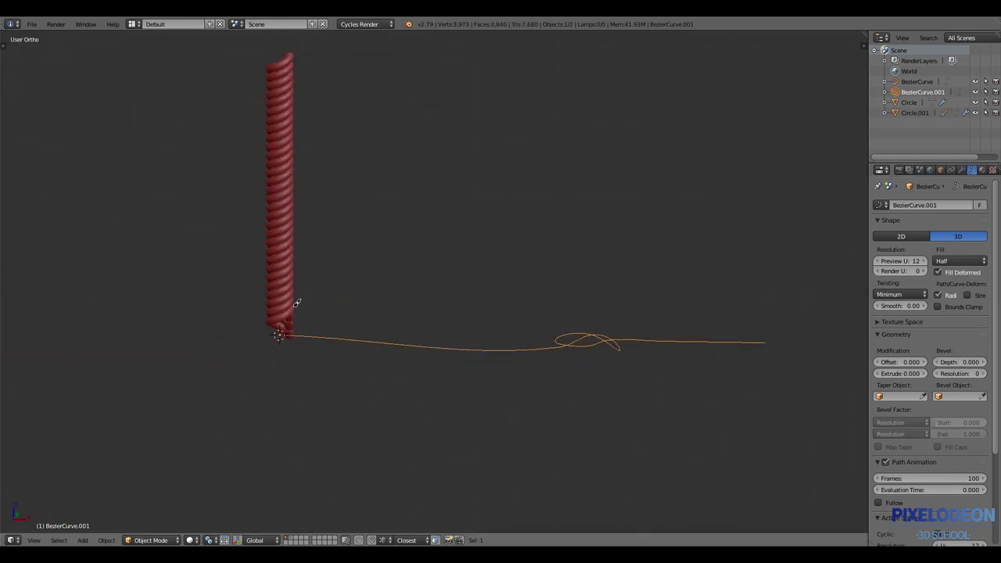
pyautogui.rightClick(298, 305)
pyautogui.click(961, 169)
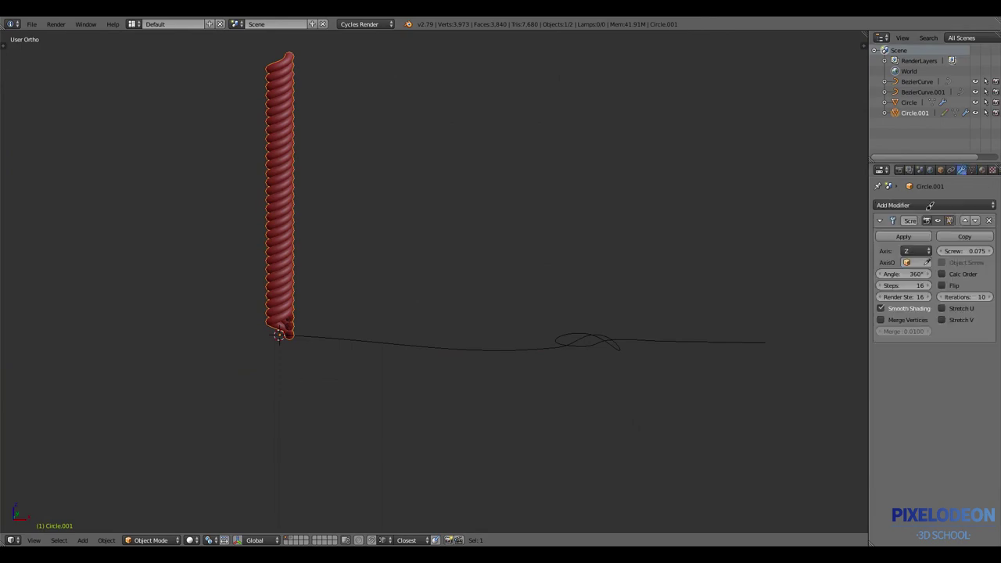
pyautogui.keyDown('shift'); pyautogui.scroll(4, 430, 368); pyautogui.keyUp('shift')
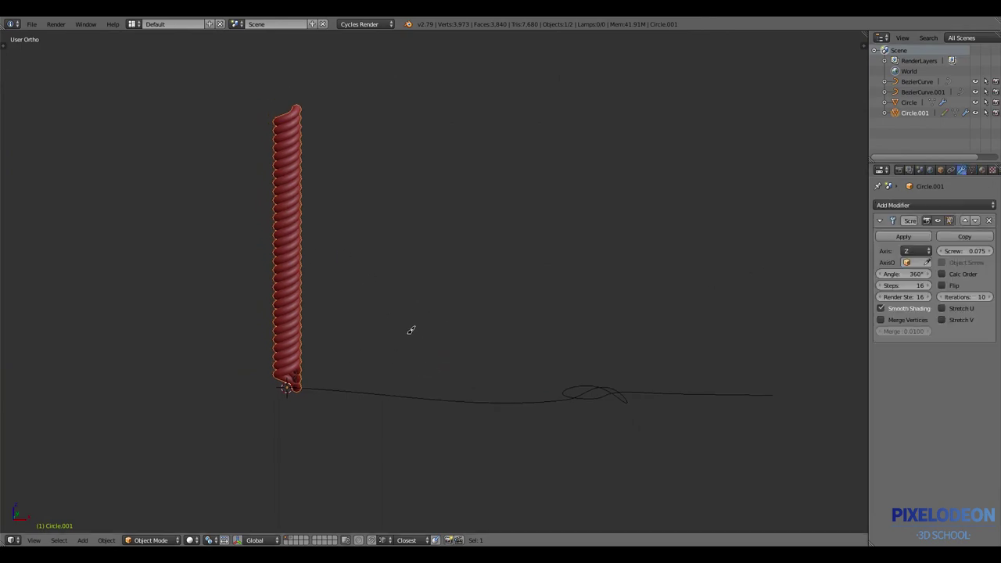
pyautogui.click(893, 219)
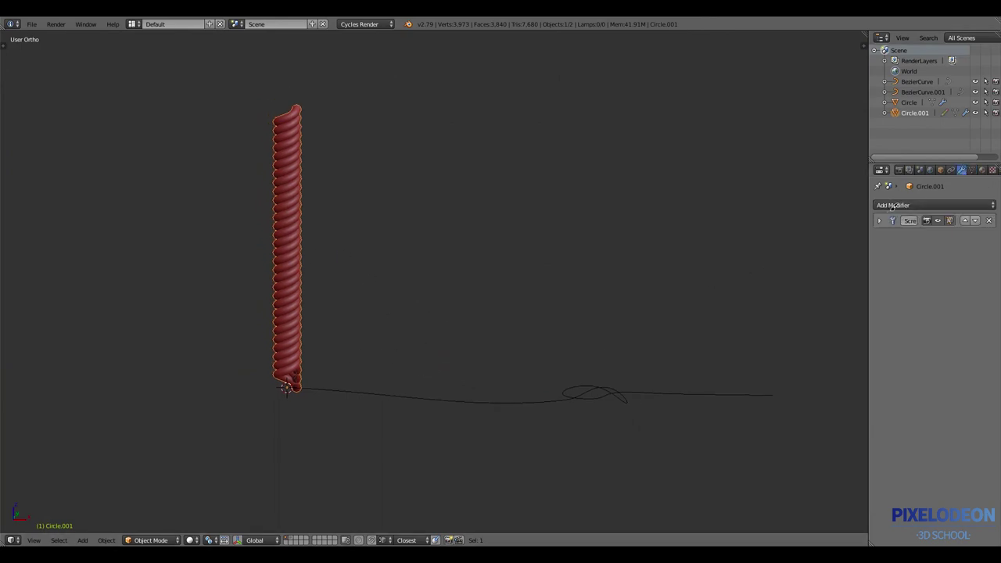
# Add a Curve modifier following BezierCurve.001 with Deformation Axis Z
pyautogui.click(915, 205)
pyautogui.click(874, 263)
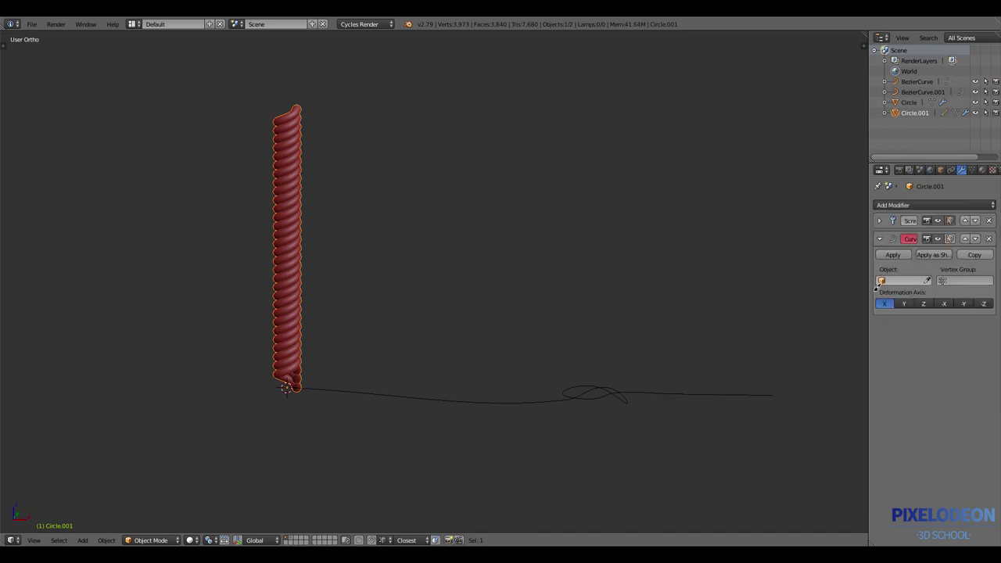
pyautogui.click(907, 280)
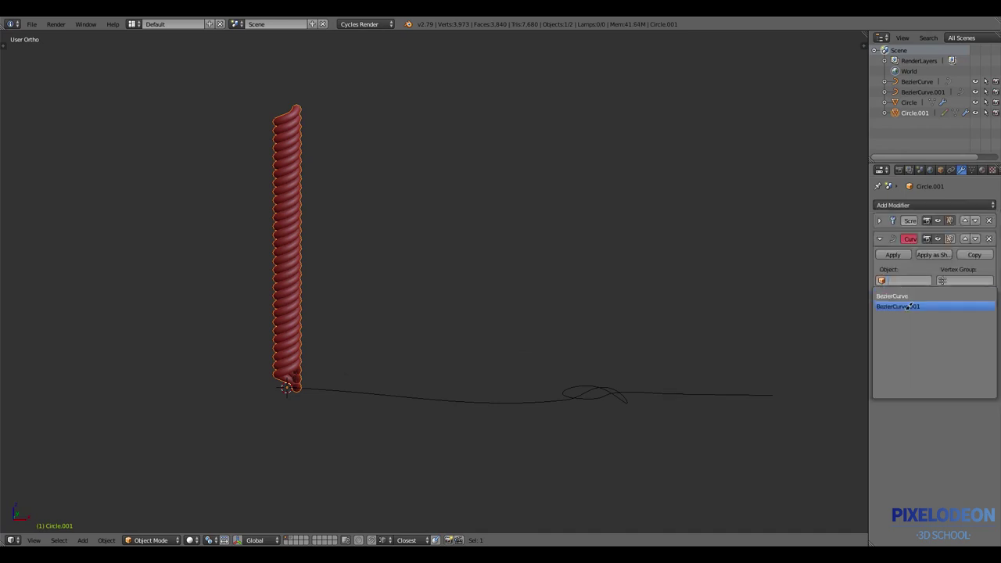
pyautogui.click(901, 306)
pyautogui.rightClick(646, 391)
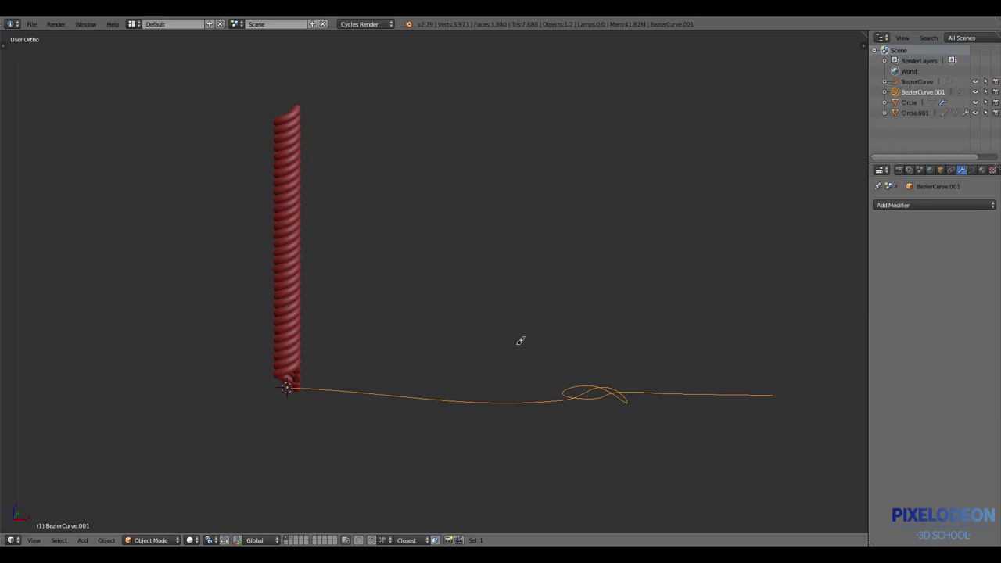
pyautogui.rightClick(299, 326)
pyautogui.click(906, 278)
pyautogui.click(899, 300)
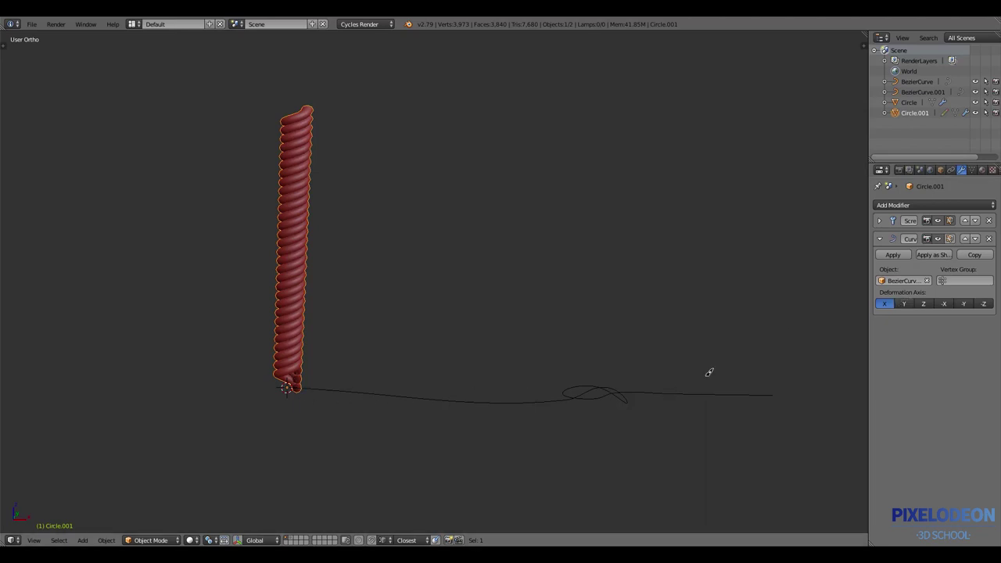
pyautogui.click(904, 304)
pyautogui.click(923, 303)
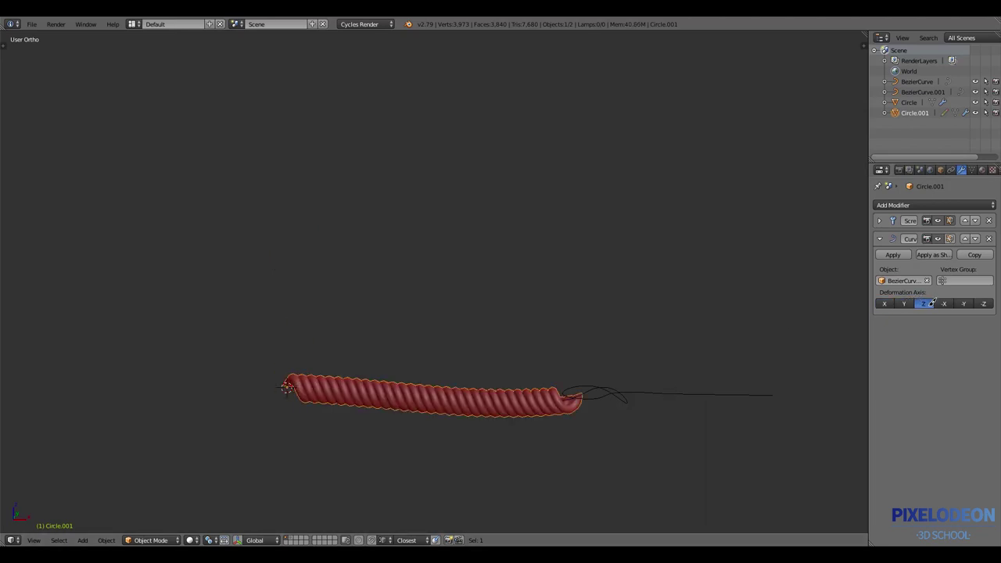
pyautogui.click(887, 304)
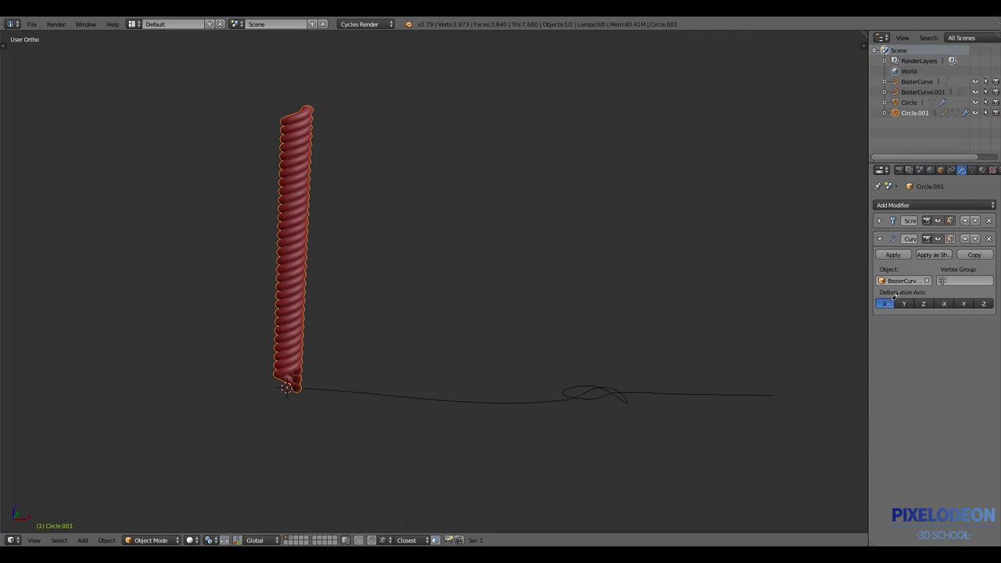
pyautogui.click(922, 303)
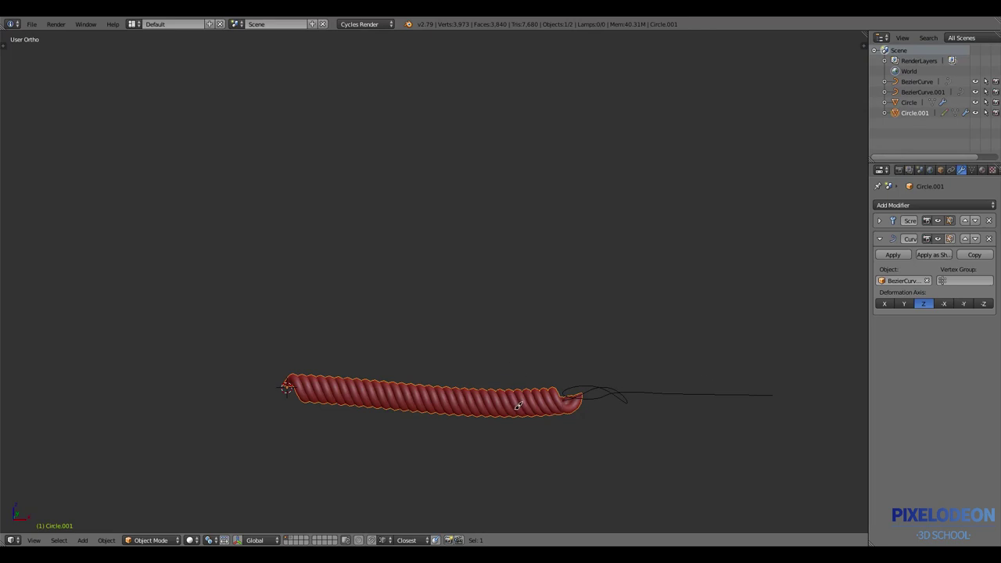
# Raise the Screw Iterations to 28 so the rope spans the whole knot
pyautogui.click(880, 220)
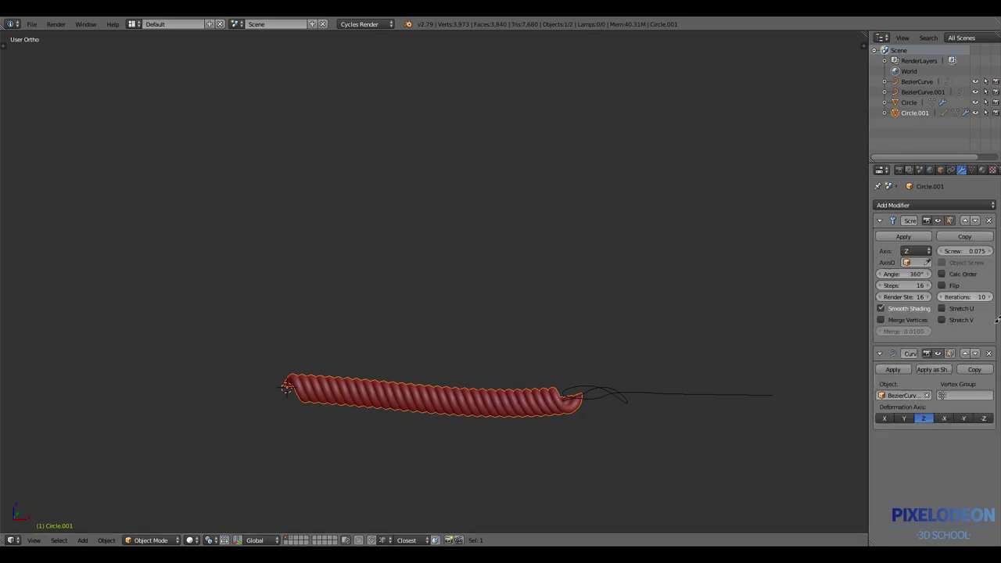
pyautogui.scroll(2, 570, 417)
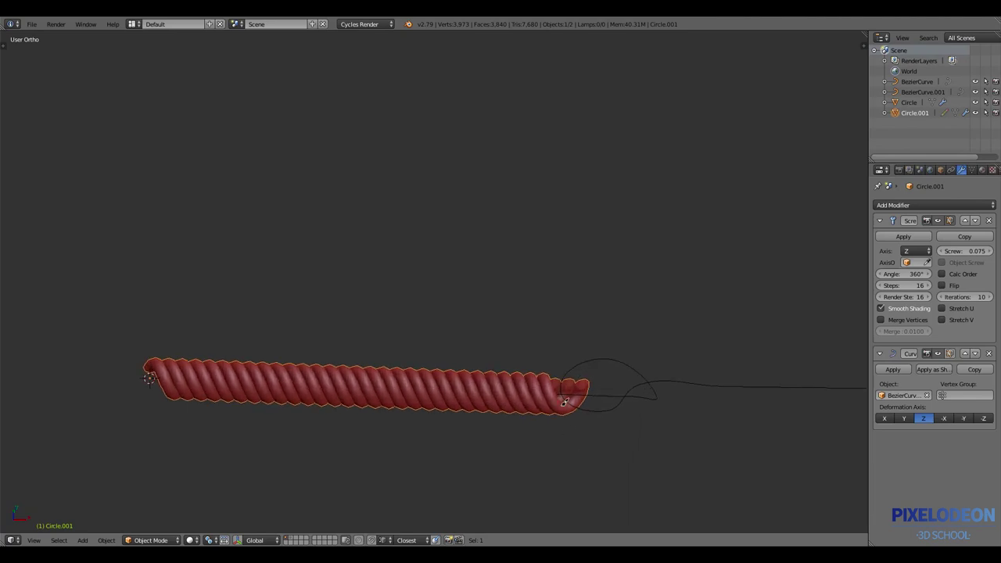
pyautogui.moveTo(995, 295); pyautogui.dragTo(996, 290)
pyautogui.moveTo(579, 328)
pyautogui.mouseDown(button='middle')
pyautogui.moveTo(591, 392)
pyautogui.moveTo(588, 383)
pyautogui.mouseUp(button='middle')
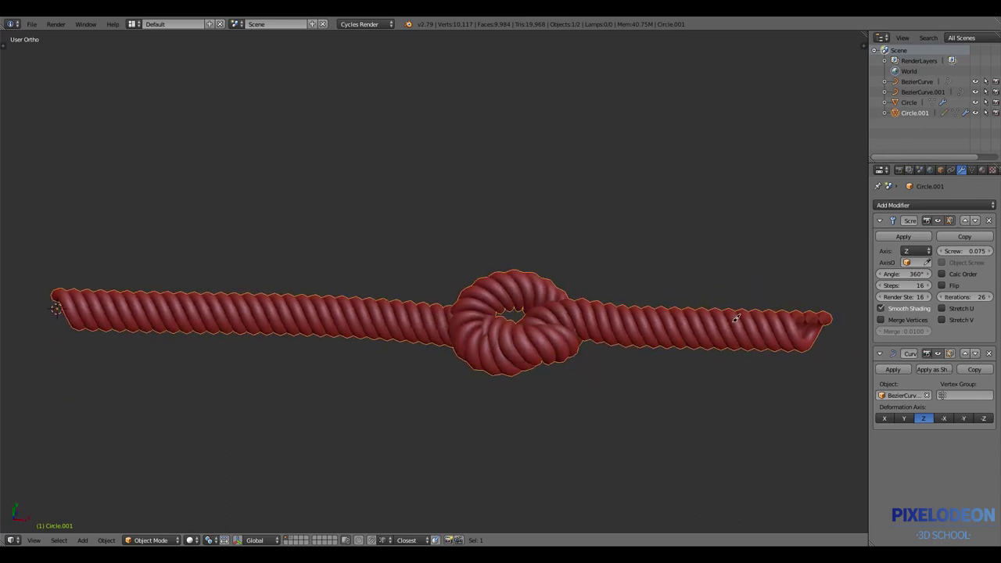
pyautogui.moveTo(995, 295); pyautogui.dragTo(997, 295)
pyautogui.moveTo(602, 375)
pyautogui.mouseDown(button='middle')
pyautogui.moveTo(612, 362)
pyautogui.moveTo(600, 419)
pyautogui.moveTo(599, 362)
pyautogui.moveTo(574, 375)
pyautogui.moveTo(570, 333)
pyautogui.mouseUp(button='middle')
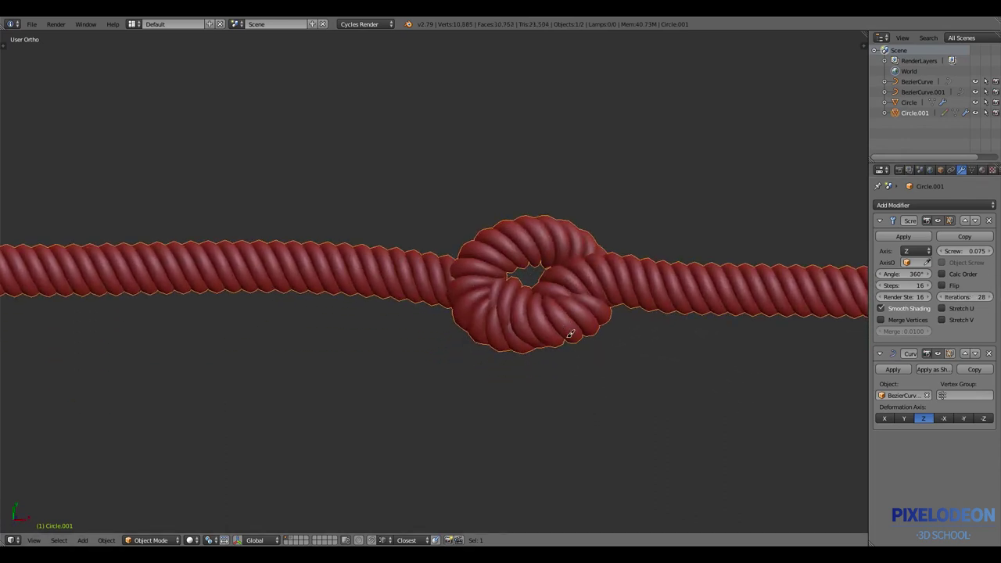
# Select the knot curve BezierCurve.001 in wireframe and enter Edit Mode with solid shading
pyautogui.press('z')
pyautogui.click(599, 283)
pyautogui.rightClick(605, 276)
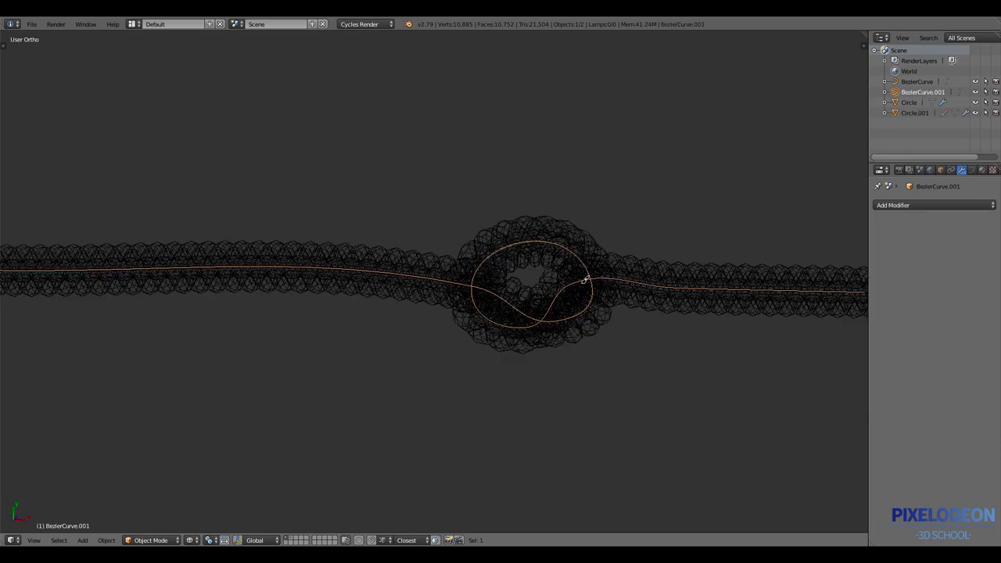
pyautogui.rightClick(599, 275)
pyautogui.rightClick(596, 274)
pyautogui.press('Tab')
pyautogui.keyDown('shift'); pyautogui.moveTo(595, 276); pyautogui.dragTo(598, 323, button='middle'); pyautogui.keyUp('shift')
pyautogui.press('z')
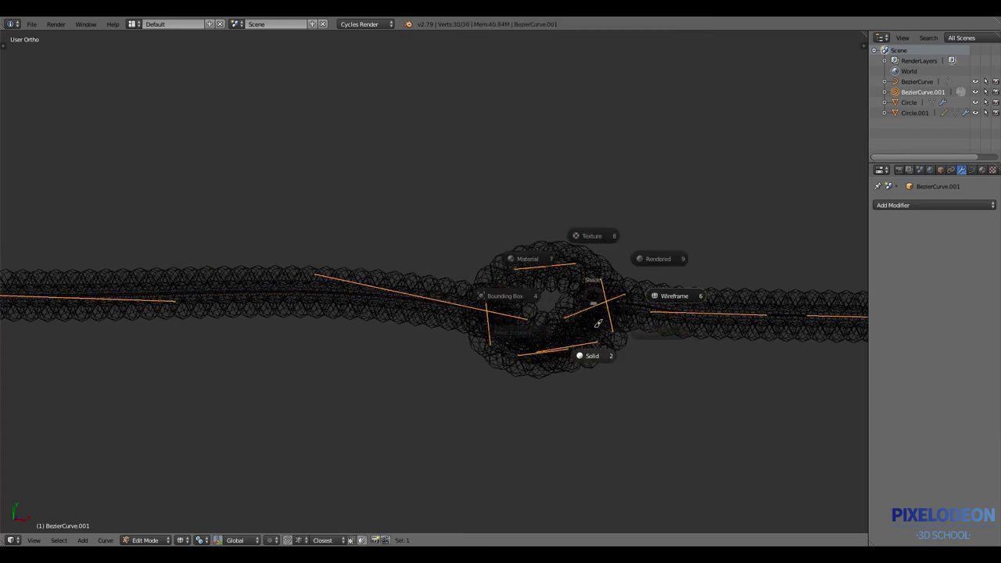
pyautogui.click(598, 323)
# From the front view, move knot handles vertically so the rope drops below the knot
pyautogui.press('KP_1')
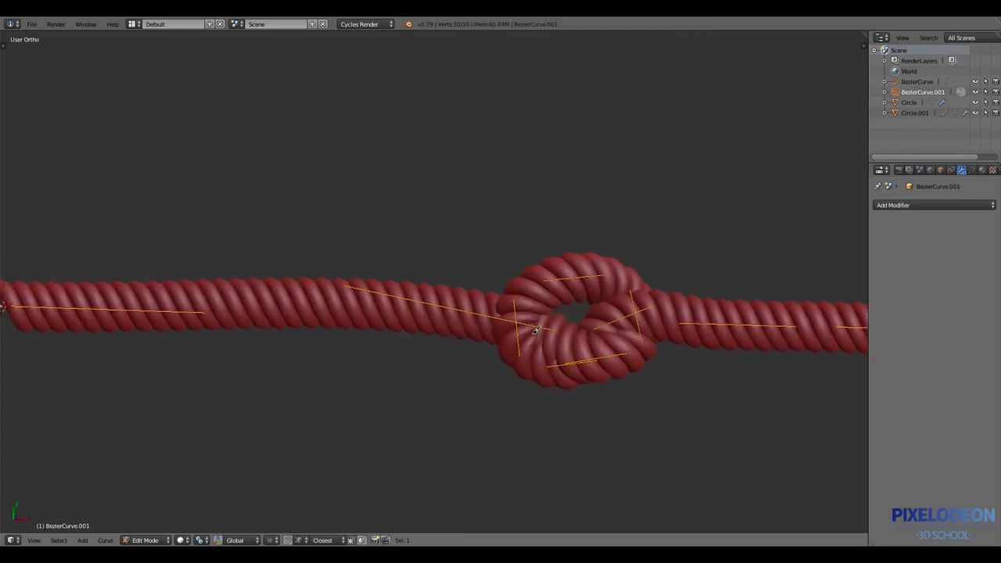
pyautogui.rightClick(543, 329)
pyautogui.moveTo(543, 329); pyautogui.dragTo(382, 336, button='right')
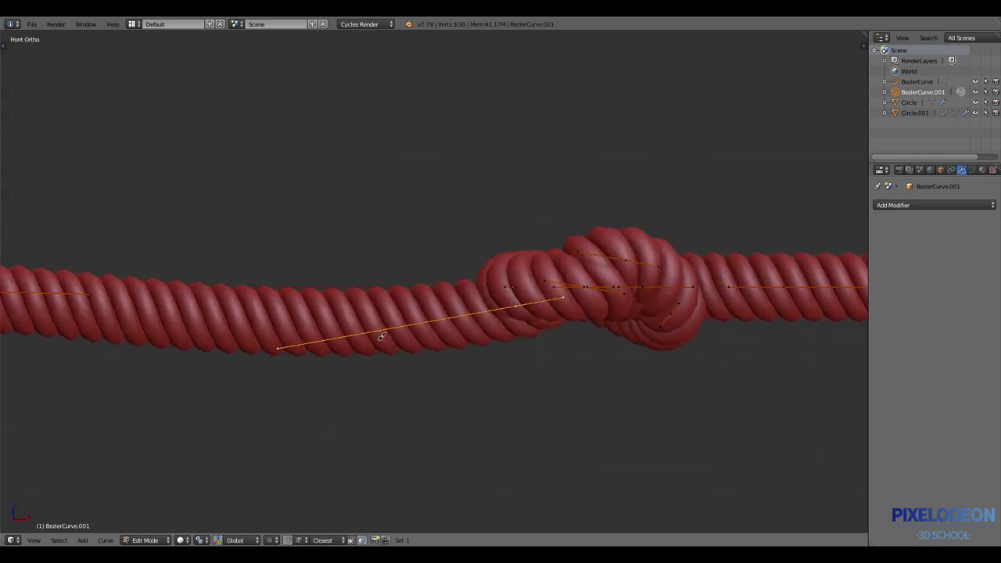
pyautogui.press('z')
pyautogui.moveTo(476, 393); pyautogui.dragTo(493, 326, button='right')
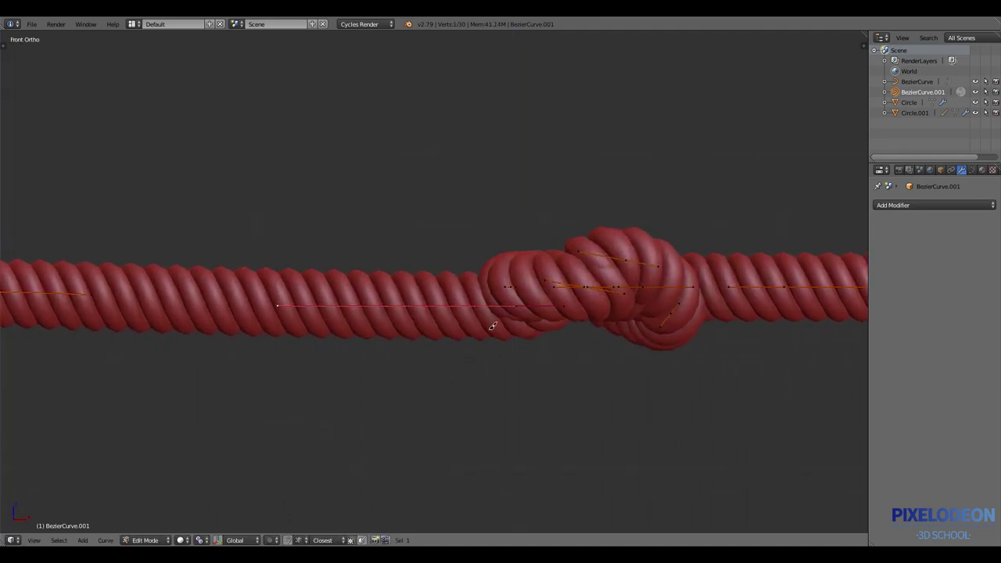
pyautogui.press('g')
pyautogui.press('z')
pyautogui.click(527, 326)
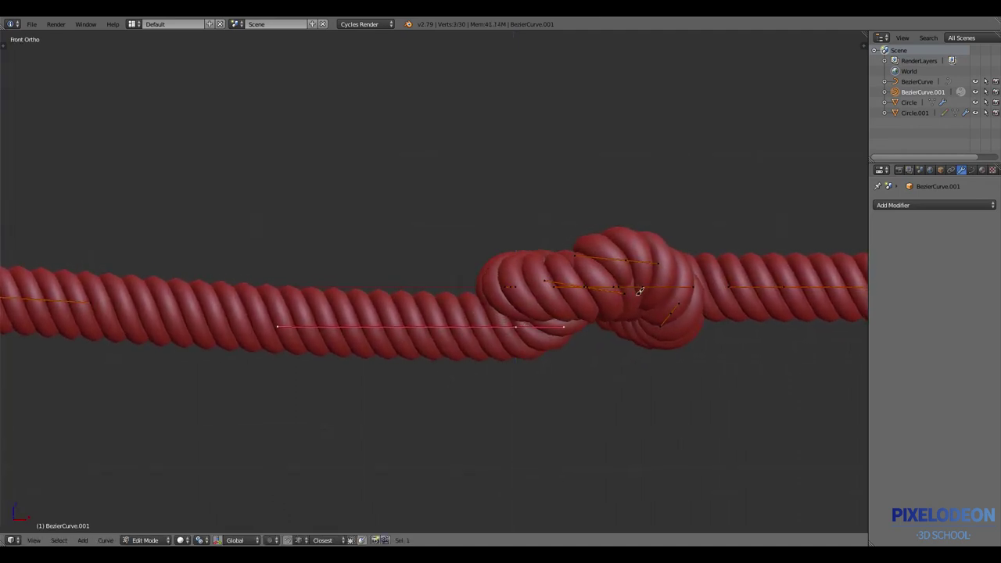
pyautogui.moveTo(654, 291)
pyautogui.mouseDown(button='middle')
pyautogui.moveTo(654, 339)
pyautogui.moveTo(662, 297)
pyautogui.moveTo(654, 315)
pyautogui.mouseUp(button='middle')
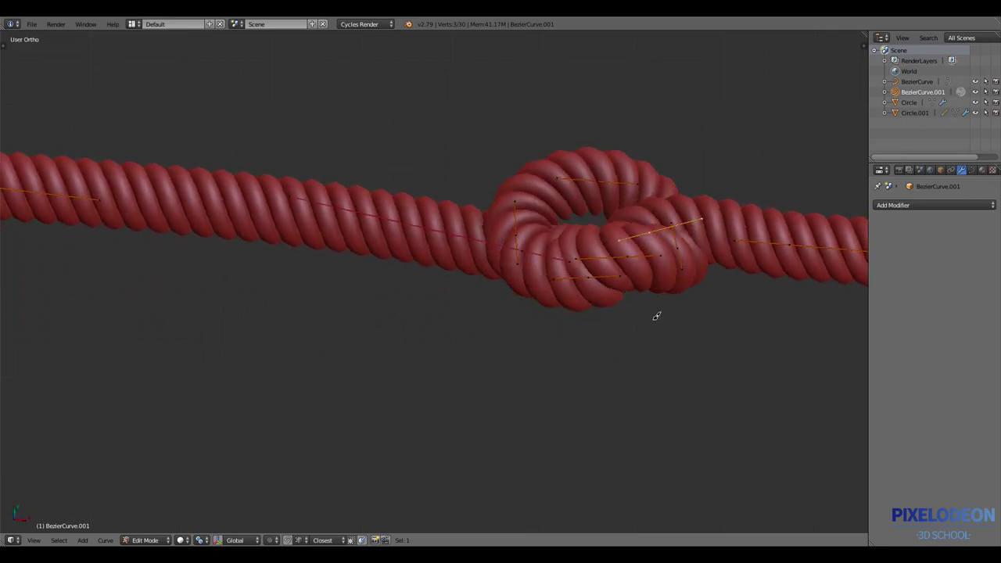
pyautogui.press('g')
pyautogui.press('z')
pyautogui.click(667, 289)
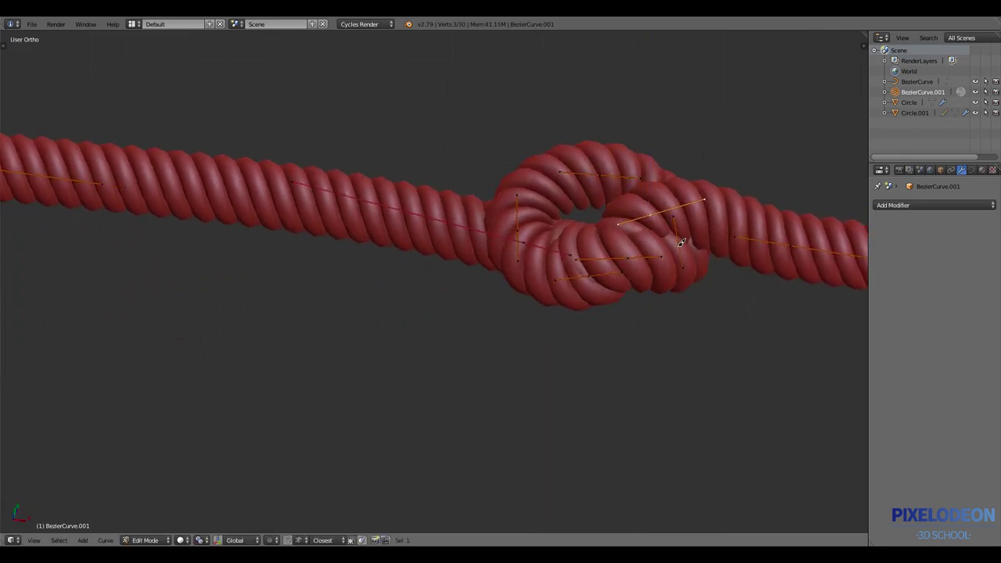
# Lower the upright knot handle, then reposition a knot handle from the top view
pyautogui.rightClick(683, 247)
pyautogui.press('g')
pyautogui.press('z')
pyautogui.click(631, 256)
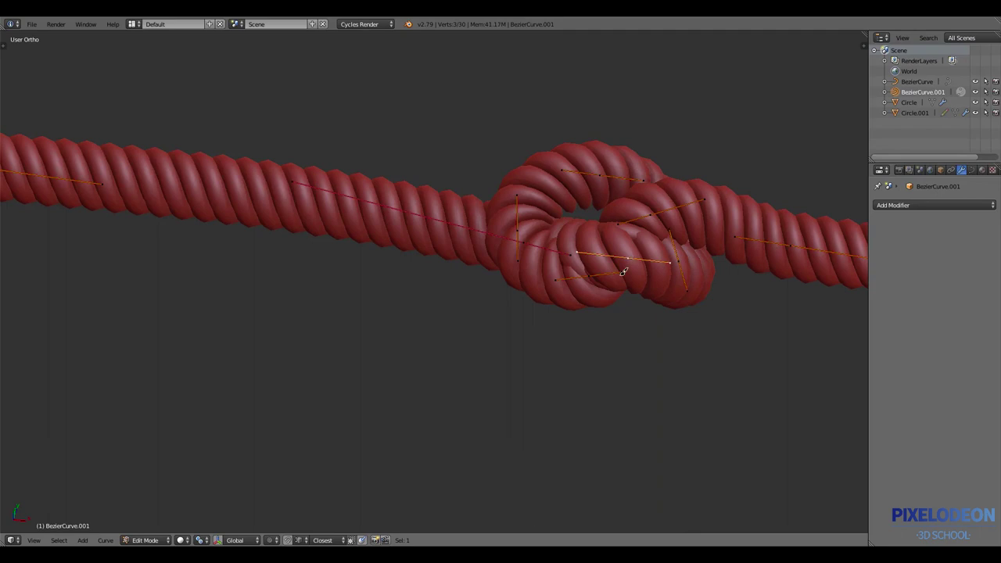
pyautogui.moveTo(623, 271); pyautogui.dragTo(617, 314, button='middle')
pyautogui.press('KP_7')
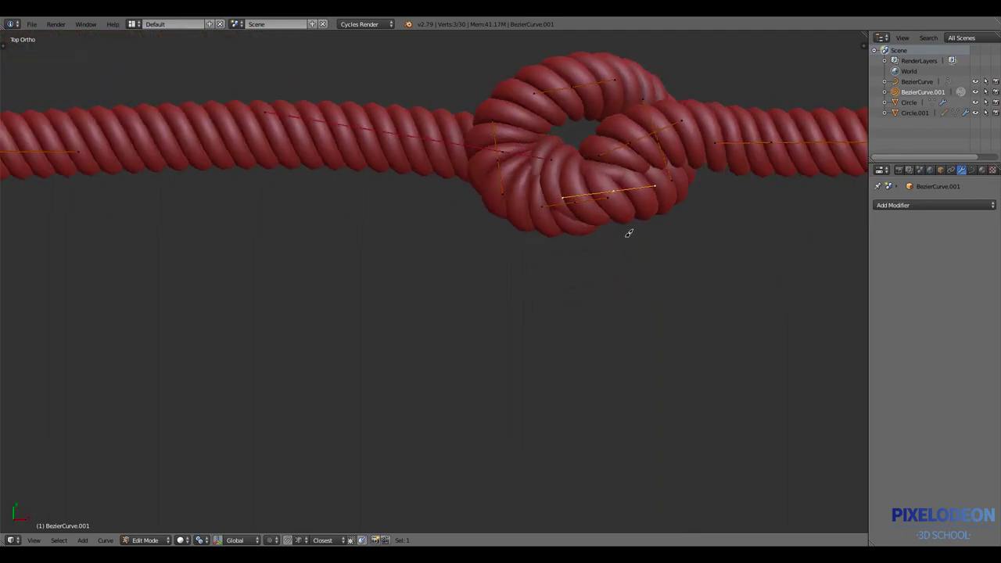
pyautogui.press('g')
pyautogui.click(629, 226)
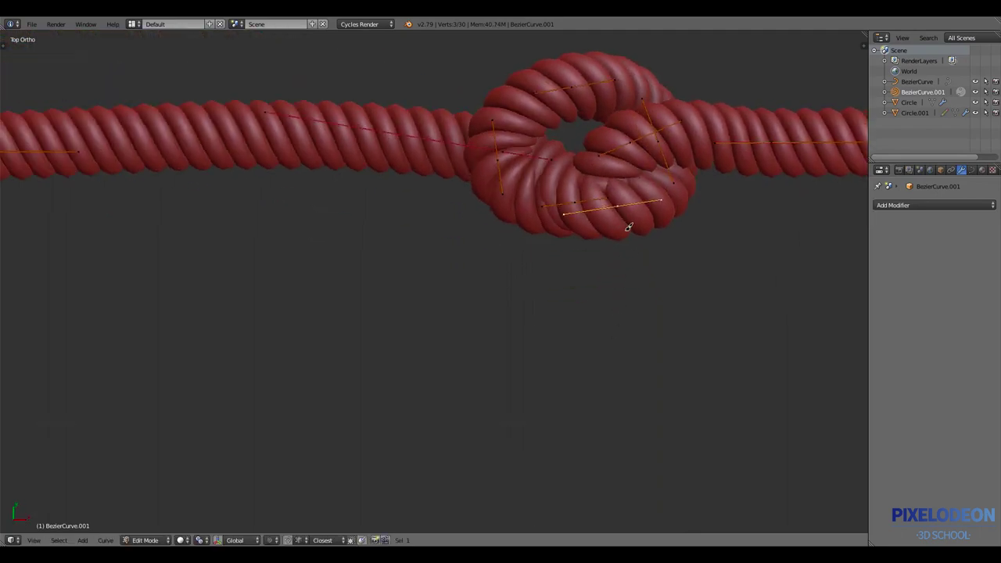
# In front view, adjust the knot point's height and raise the lower handle and loop
pyautogui.press('KP_1')
pyautogui.press('g')
pyautogui.press('z')
pyautogui.click(631, 218)
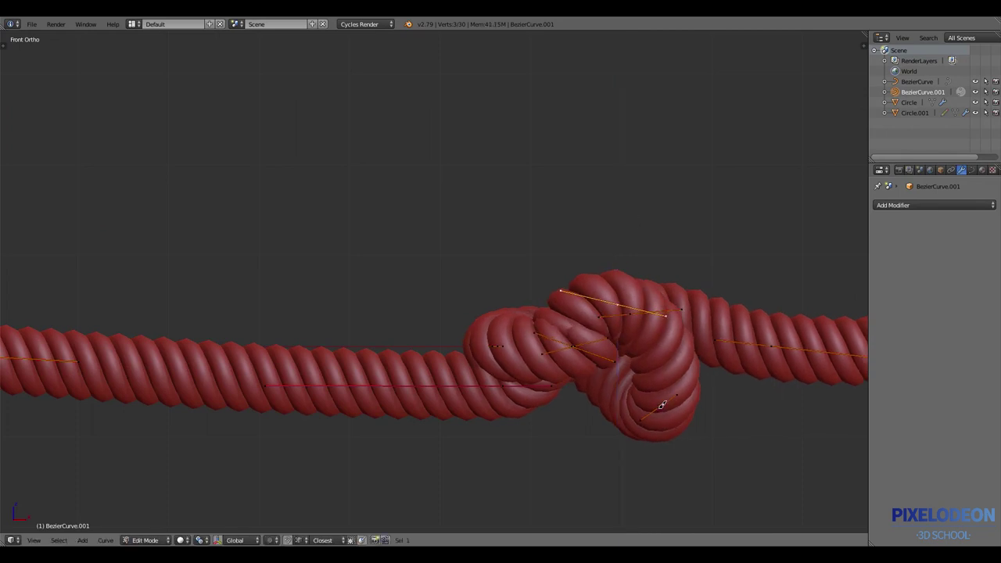
pyautogui.rightClick(674, 391)
pyautogui.press('g')
pyautogui.press('z')
pyautogui.click(564, 382)
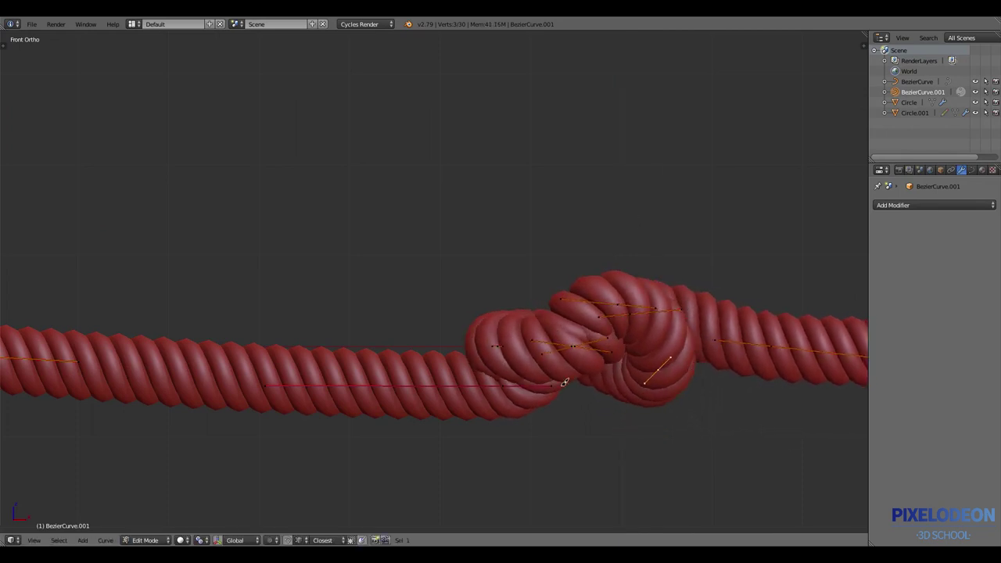
pyautogui.moveTo(546, 351)
pyautogui.mouseDown(button='middle')
pyautogui.moveTo(581, 398)
pyautogui.moveTo(618, 380)
pyautogui.mouseUp(button='middle')
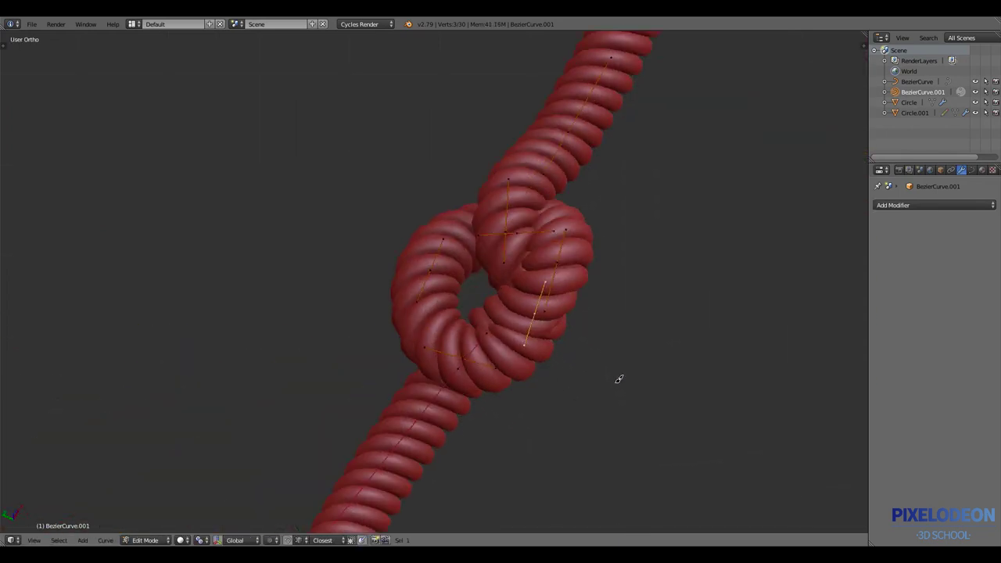
pyautogui.press('g')
pyautogui.click(589, 373)
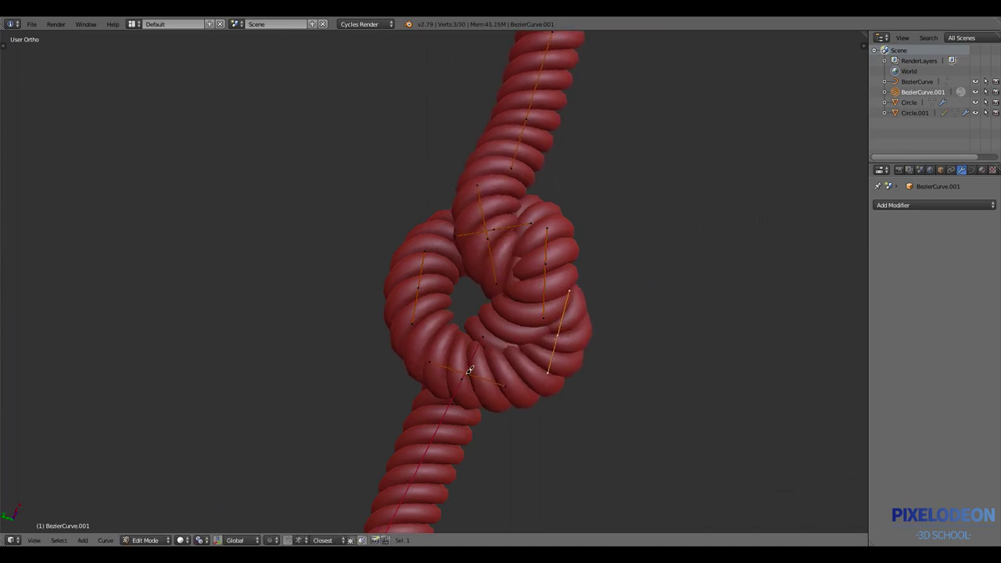
# Nudge the knot handles and tighten the knot loop from the top view
pyautogui.moveTo(501, 383); pyautogui.dragTo(563, 329, button='middle')
pyautogui.press('g')
pyautogui.click(590, 303)
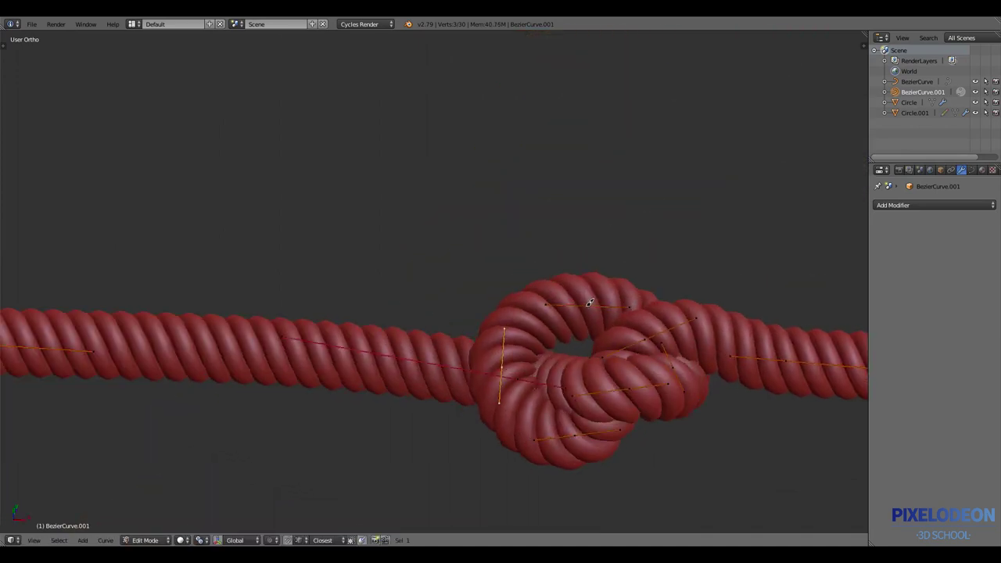
pyautogui.press('KP_7')
pyautogui.press('g')
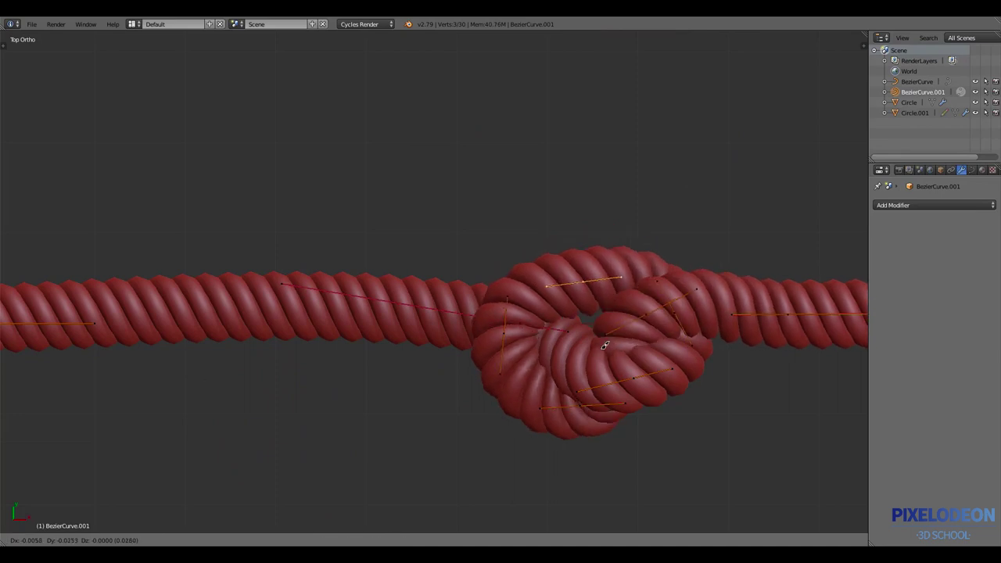
pyautogui.click(703, 323)
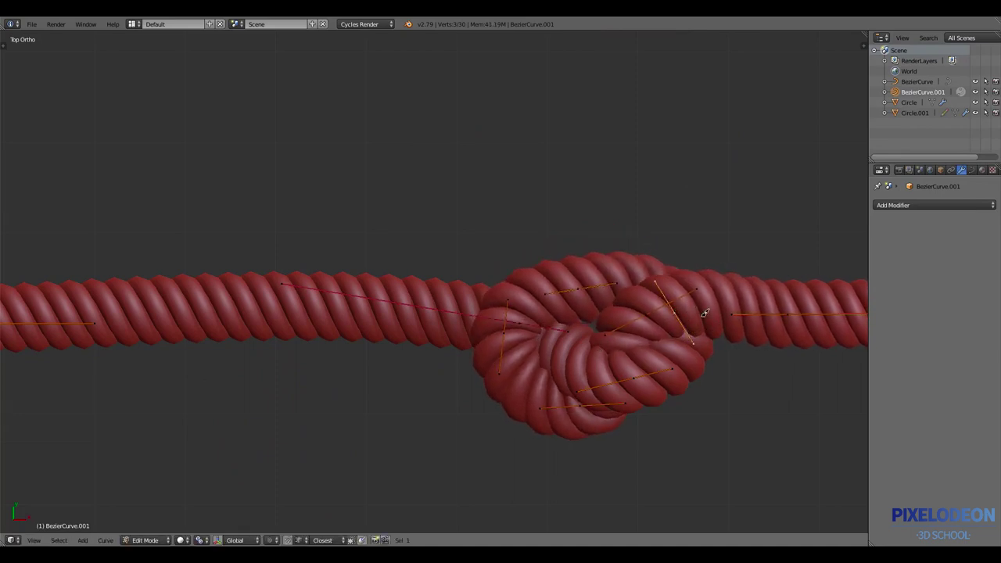
pyautogui.moveTo(705, 313)
pyautogui.mouseDown(button='middle')
pyautogui.moveTo(657, 326)
pyautogui.moveTo(635, 367)
pyautogui.moveTo(699, 417)
pyautogui.moveTo(670, 436)
pyautogui.moveTo(648, 395)
pyautogui.moveTo(686, 393)
pyautogui.moveTo(668, 399)
pyautogui.moveTo(566, 342)
pyautogui.mouseUp(button='middle')
pyautogui.press('g')
pyautogui.click(640, 377)
pyautogui.press('g')
pyautogui.click(666, 397)
# Reposition the left and lower knot handles, then return to Object Mode
pyautogui.press('g')
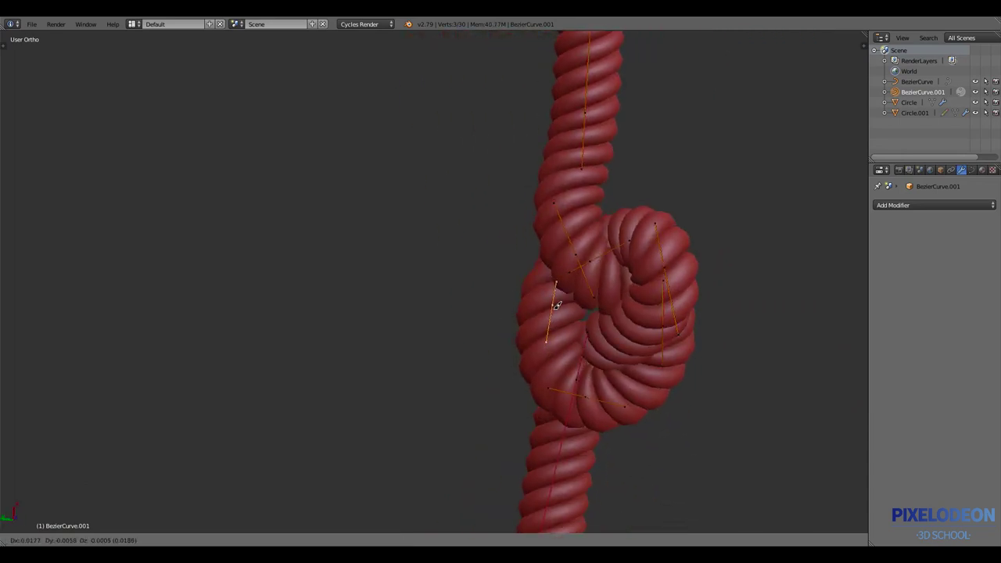
pyautogui.click(557, 297)
pyautogui.rightClick(585, 382)
pyautogui.press('g')
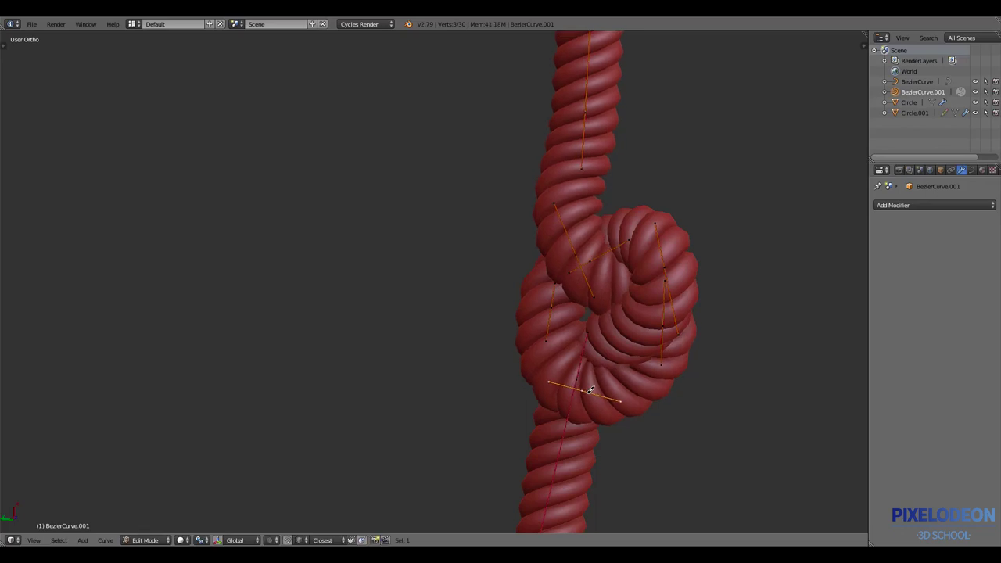
pyautogui.moveTo(589, 388)
pyautogui.mouseDown(button='middle')
pyautogui.moveTo(706, 291)
pyautogui.moveTo(653, 394)
pyautogui.moveTo(645, 356)
pyautogui.mouseUp(button='middle')
pyautogui.click(652, 382)
pyautogui.press('Tab')
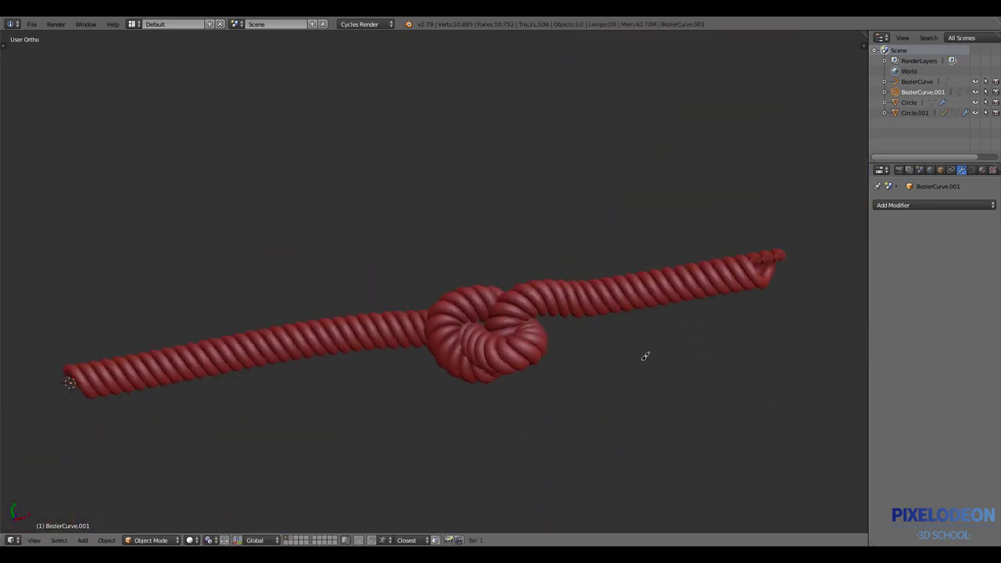
# Collapse the rope's Screw and Curve panels and add a level-1 Catmull-Clark Subdivision Surface modifier
pyautogui.rightClick(733, 284)
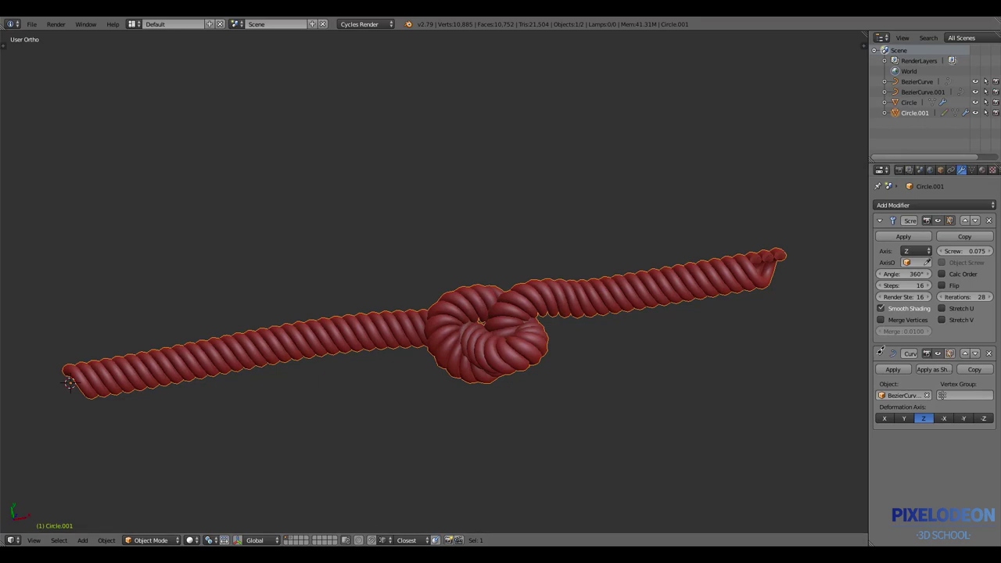
pyautogui.click(879, 353)
pyautogui.click(879, 220)
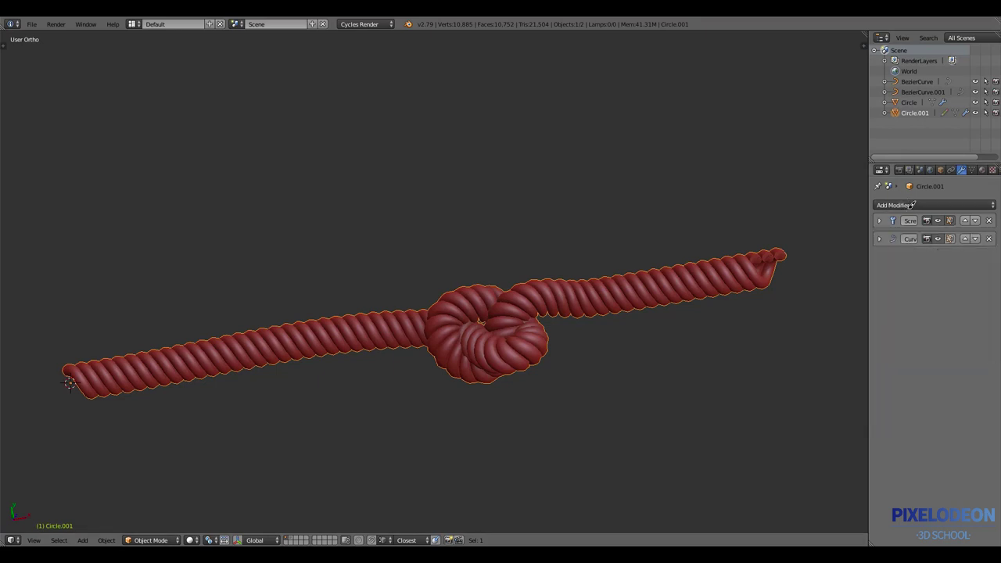
pyautogui.click(907, 204)
pyautogui.click(813, 377)
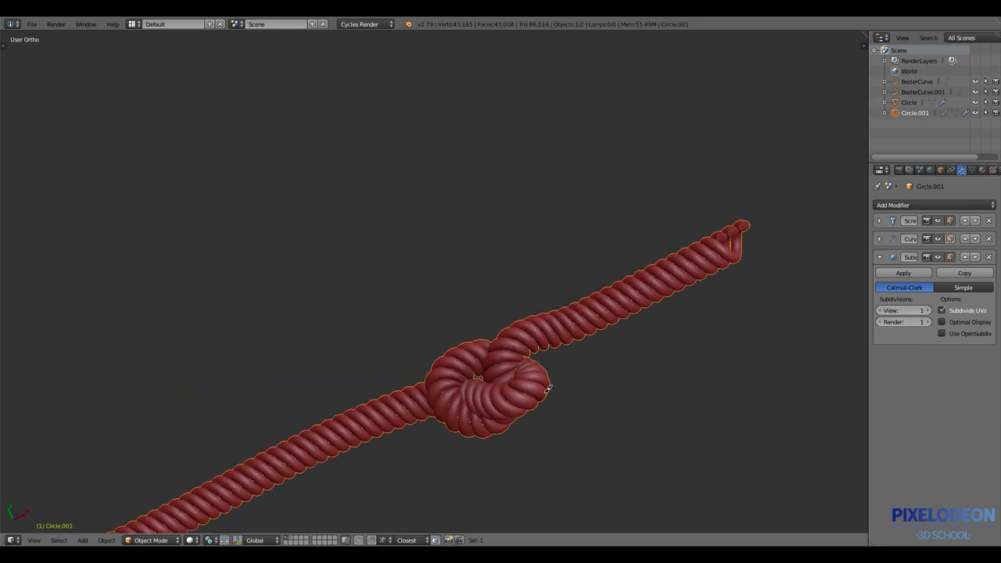
pyautogui.moveTo(536, 364); pyautogui.dragTo(646, 290, button='middle')
pyautogui.scroll(3, 634, 312)
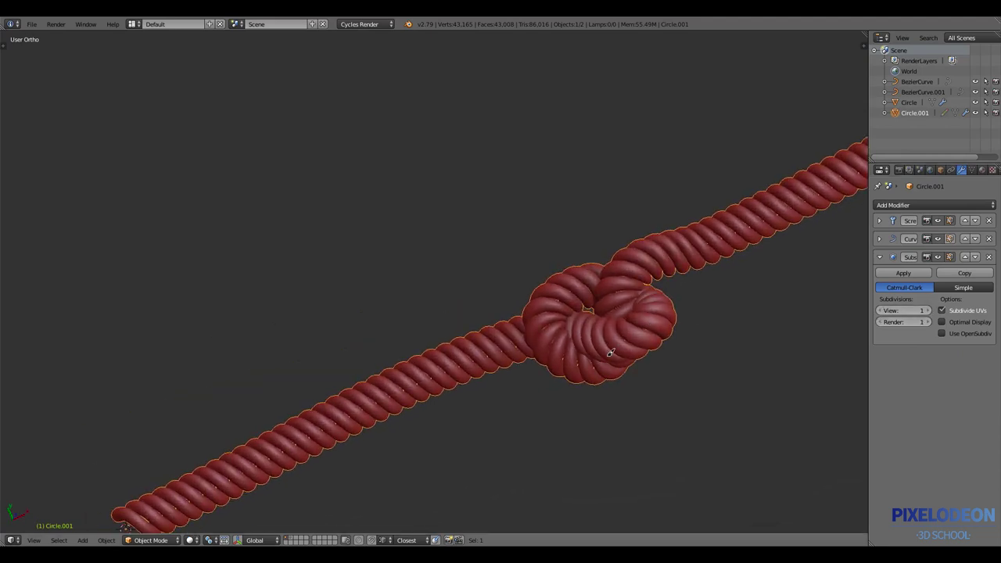
pyautogui.moveTo(610, 353); pyautogui.dragTo(550, 374, button='middle')
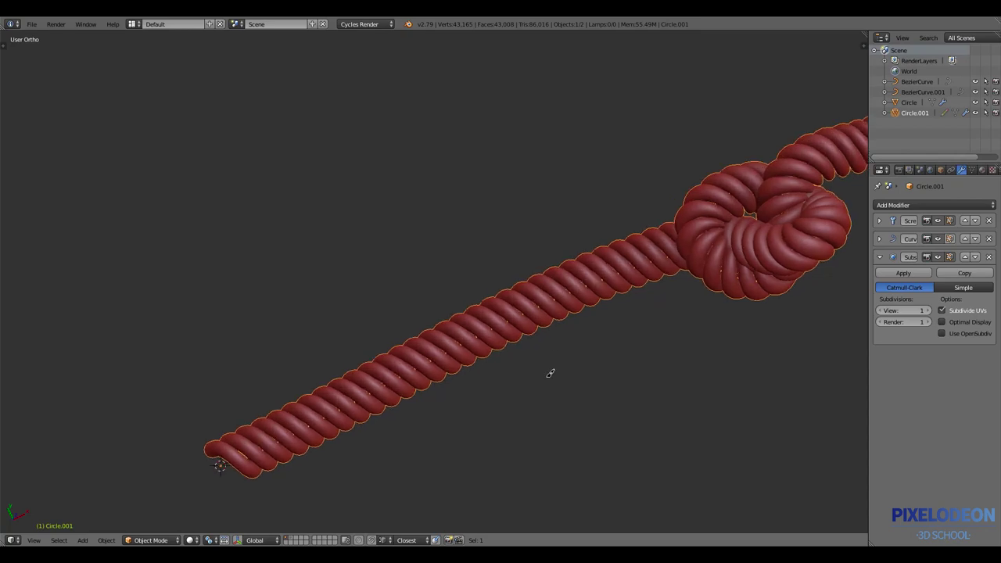
pyautogui.scroll(4, 550, 373)
pyautogui.moveTo(487, 362); pyautogui.dragTo(554, 285, button='middle')
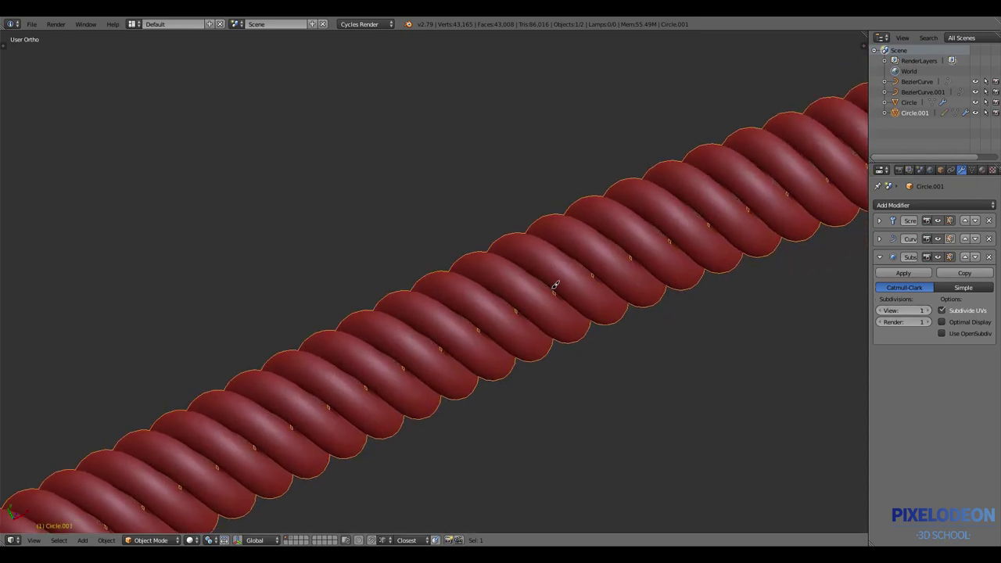
pyautogui.scroll(-3, 442, 403)
pyautogui.scroll(2, 583, 316)
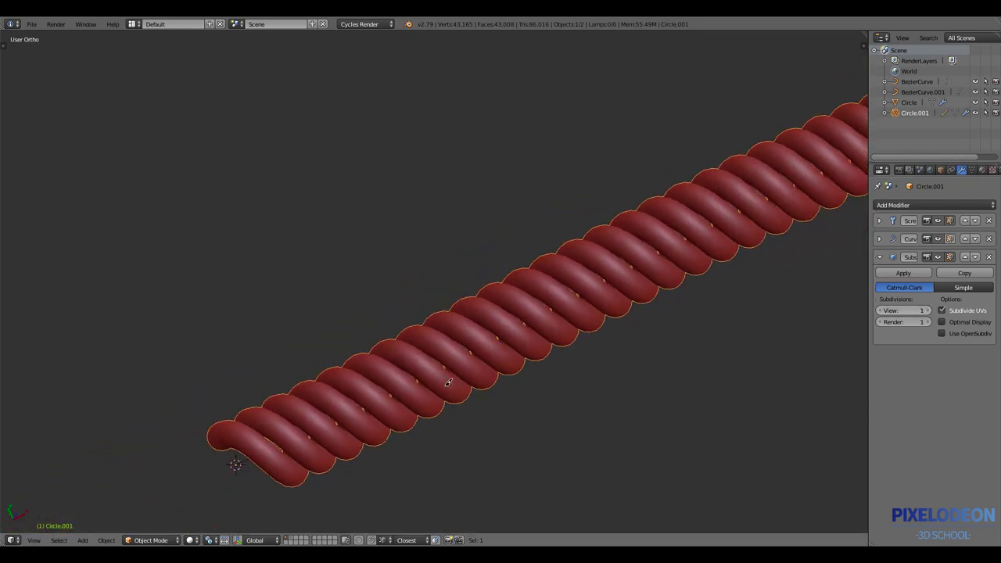
# Edit the rope profile with the Curve modifier shown in edit mode and pivot set to Individual Origins
pyautogui.press('Tab')
pyautogui.keyDown('shift'); pyautogui.moveTo(368, 436); pyautogui.dragTo(441, 369, button='middle'); pyautogui.keyUp('shift')
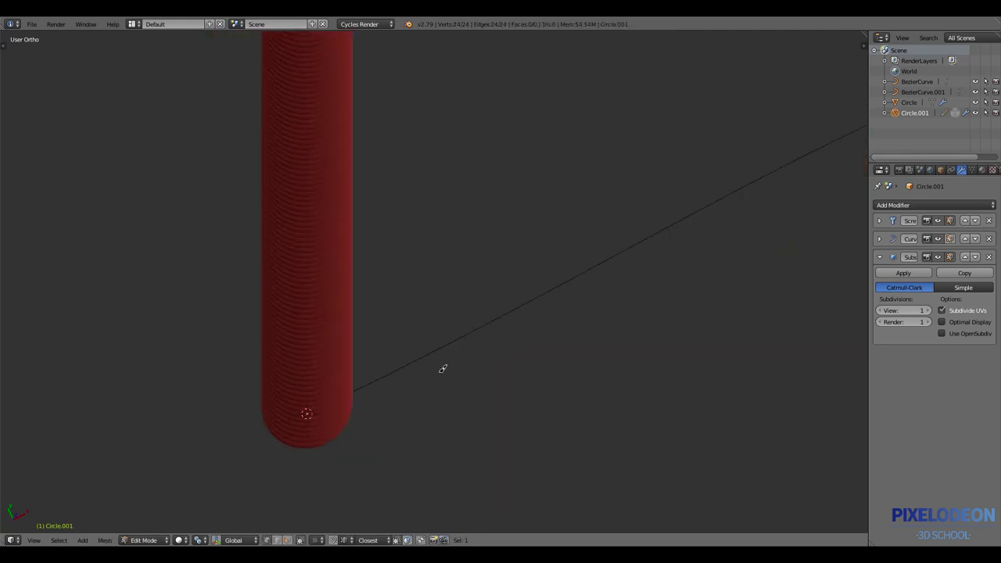
pyautogui.click(950, 238)
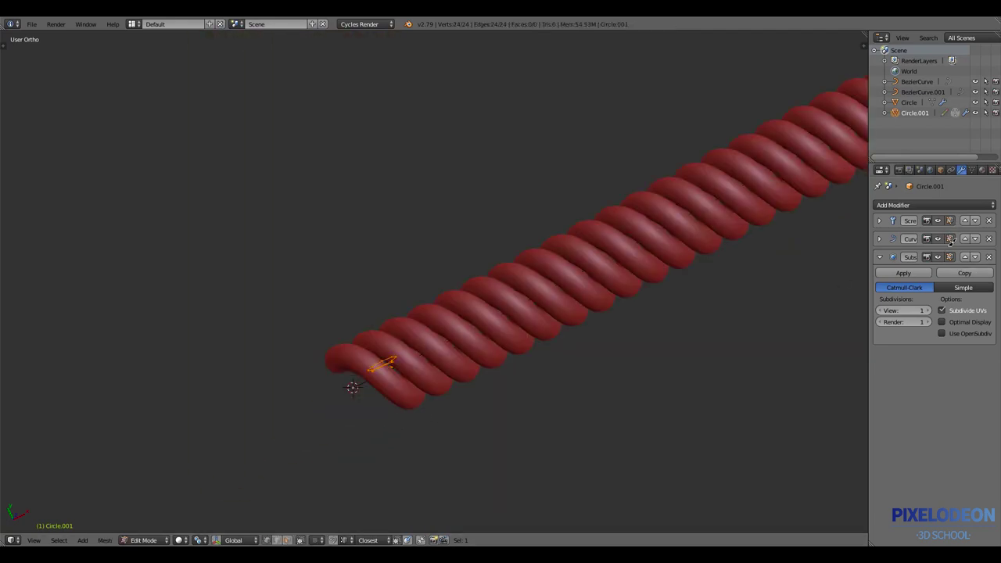
pyautogui.moveTo(409, 369)
pyautogui.mouseDown(button='middle')
pyautogui.moveTo(436, 348)
pyautogui.moveTo(295, 458)
pyautogui.mouseUp(button='middle')
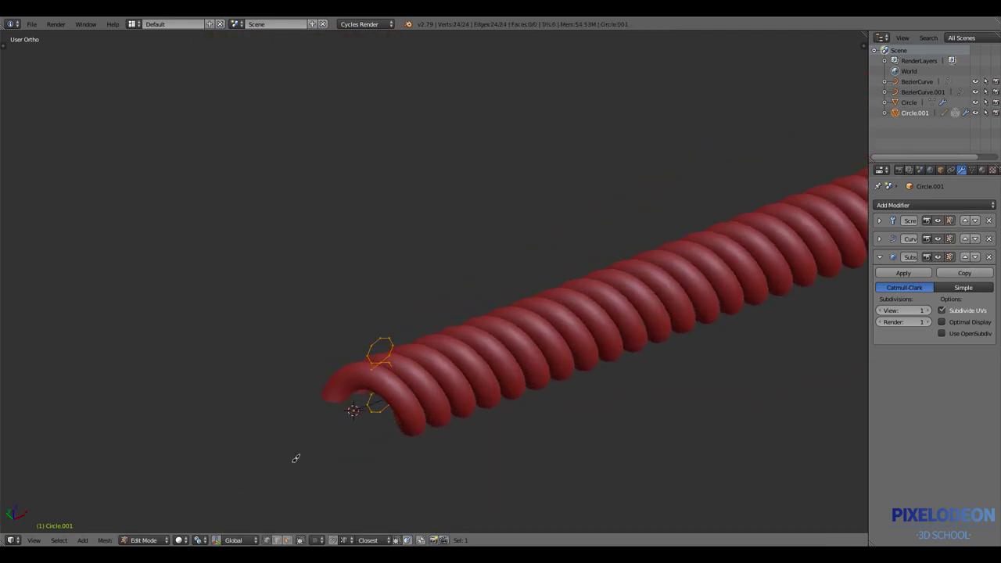
pyautogui.click(207, 536)
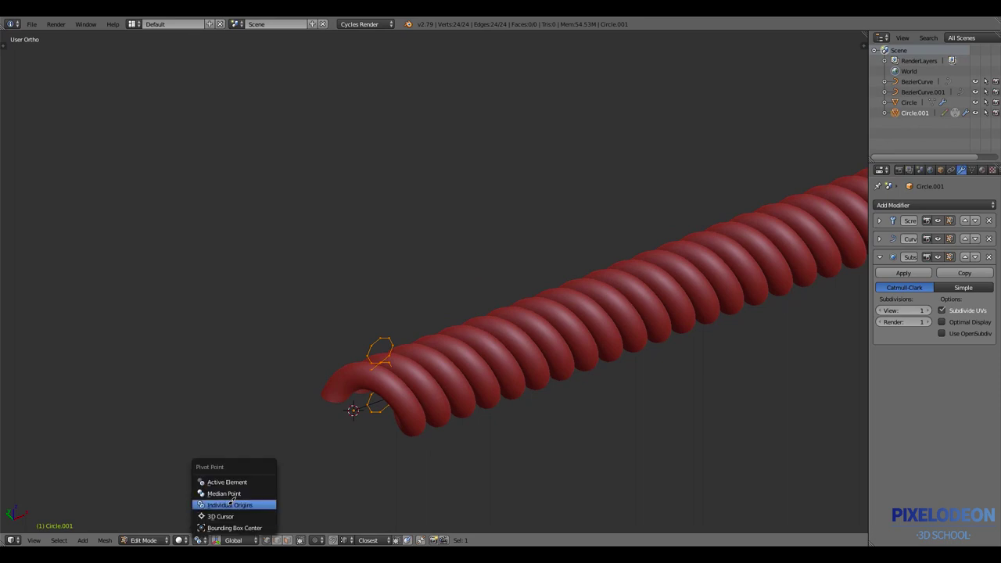
pyautogui.click(232, 501)
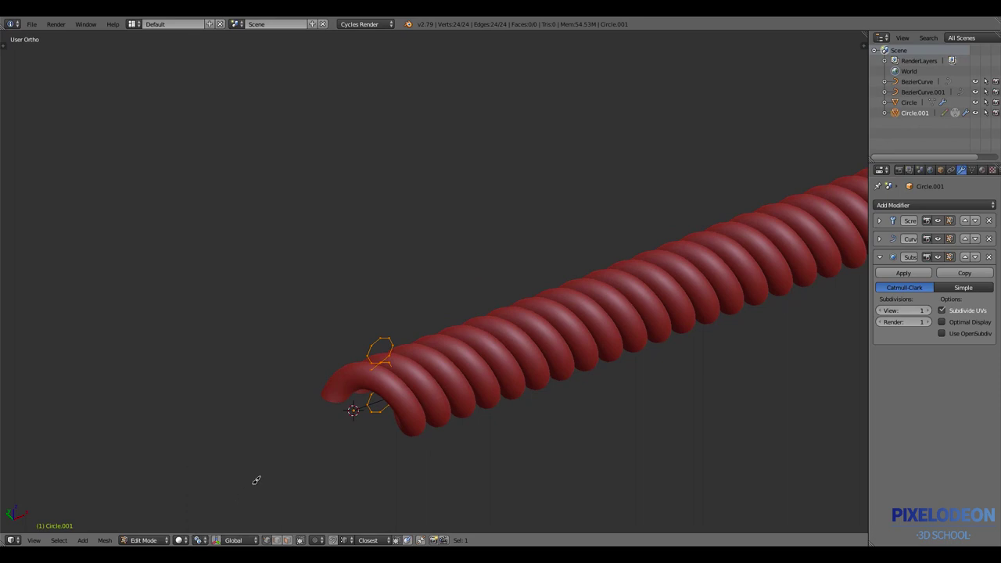
# Scale the three octagon strand profiles to about 1.05 around their own centres
pyautogui.press('s')
pyautogui.click(418, 360)
pyautogui.moveTo(418, 360)
pyautogui.mouseDown(button='middle')
pyautogui.moveTo(454, 422)
pyautogui.moveTo(474, 402)
pyautogui.mouseUp(button='middle')
pyautogui.press('s')
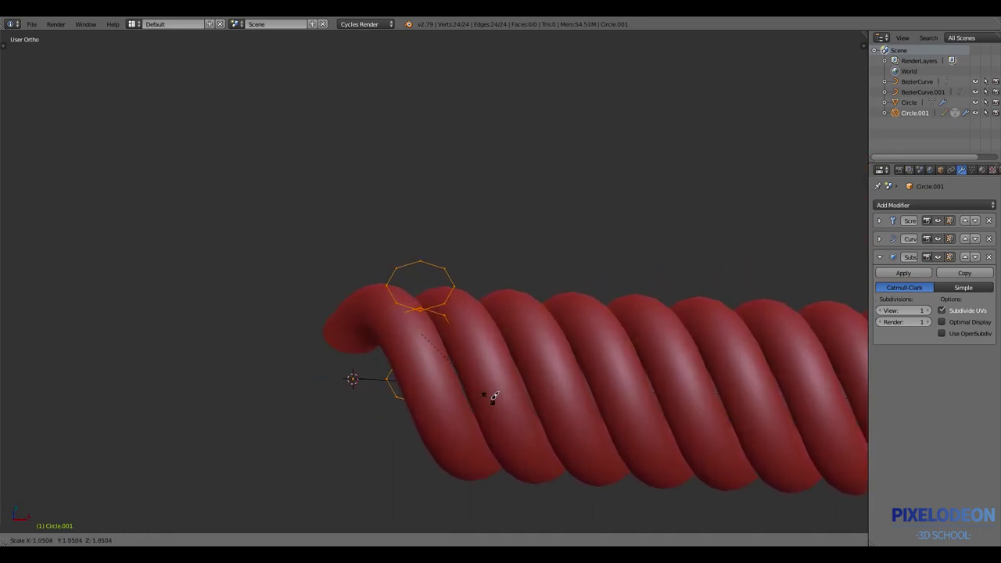
pyautogui.click(492, 397)
pyautogui.press('Tab')
# Back in Object Mode, select the path curve BezierCurve.001 in wireframe and edit it from top view
pyautogui.click(409, 389)
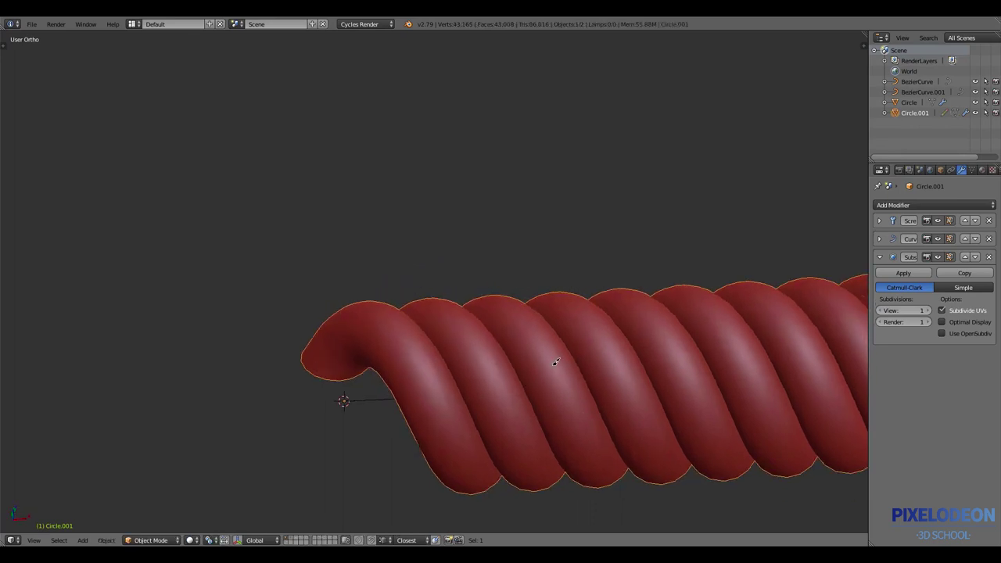
pyautogui.moveTo(341, 401); pyautogui.dragTo(607, 304, button='middle')
pyautogui.scroll(-3, 572, 335)
pyautogui.scroll(4, 565, 366)
pyautogui.scroll(-3, 566, 366)
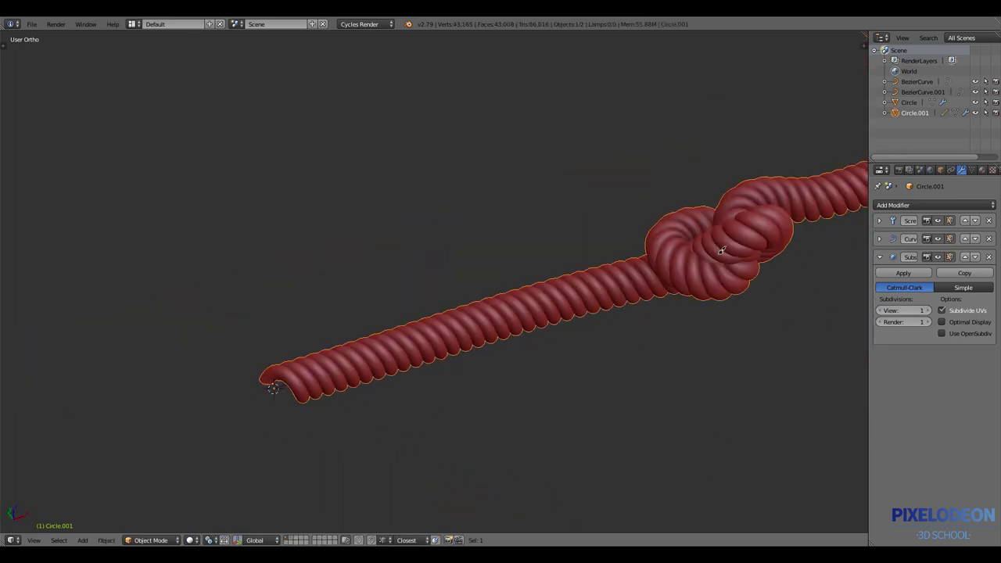
pyautogui.moveTo(568, 377)
pyautogui.mouseDown(button='middle')
pyautogui.moveTo(509, 402)
pyautogui.moveTo(563, 395)
pyautogui.moveTo(634, 317)
pyautogui.moveTo(573, 330)
pyautogui.mouseUp(button='middle')
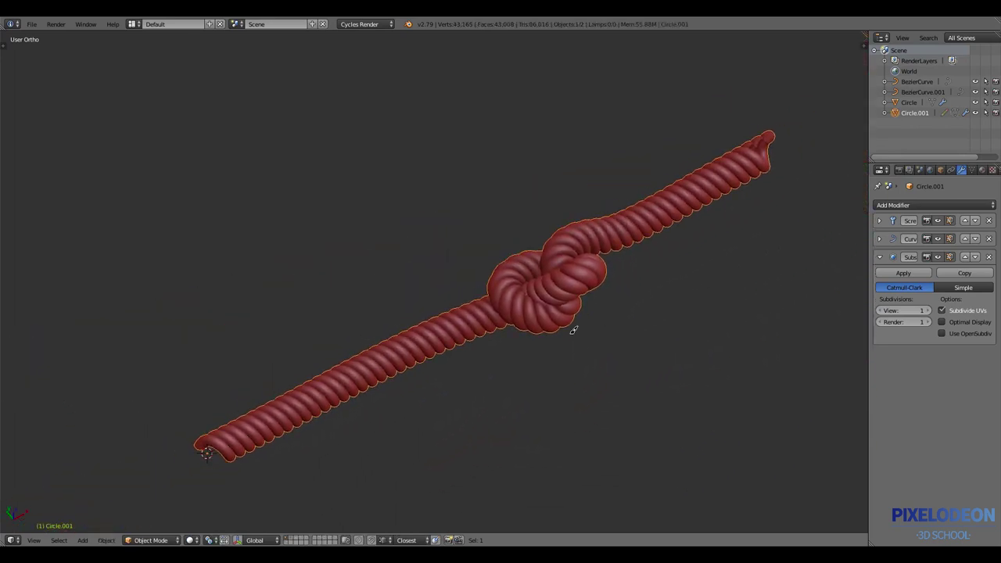
pyautogui.press('z')
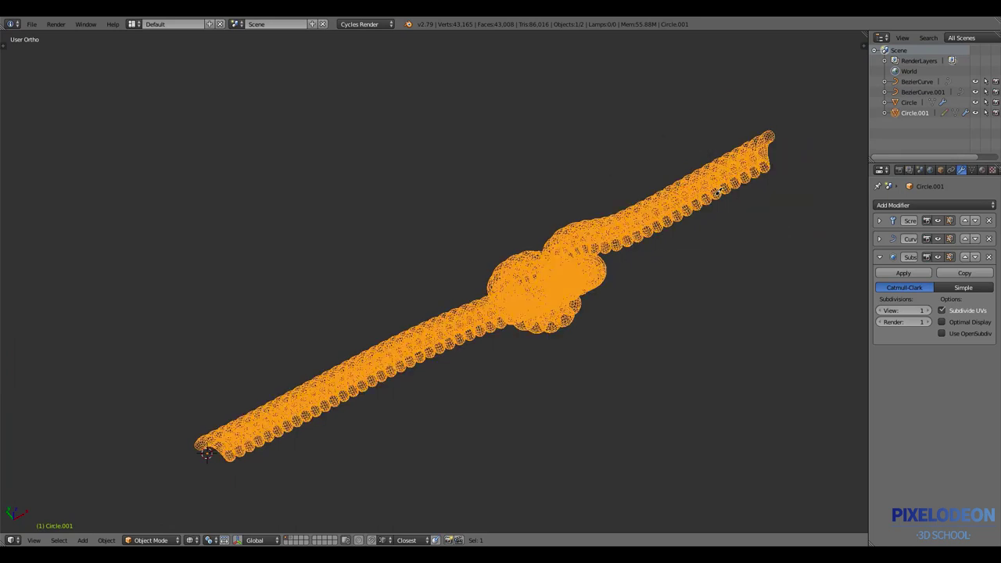
pyautogui.rightClick(708, 180)
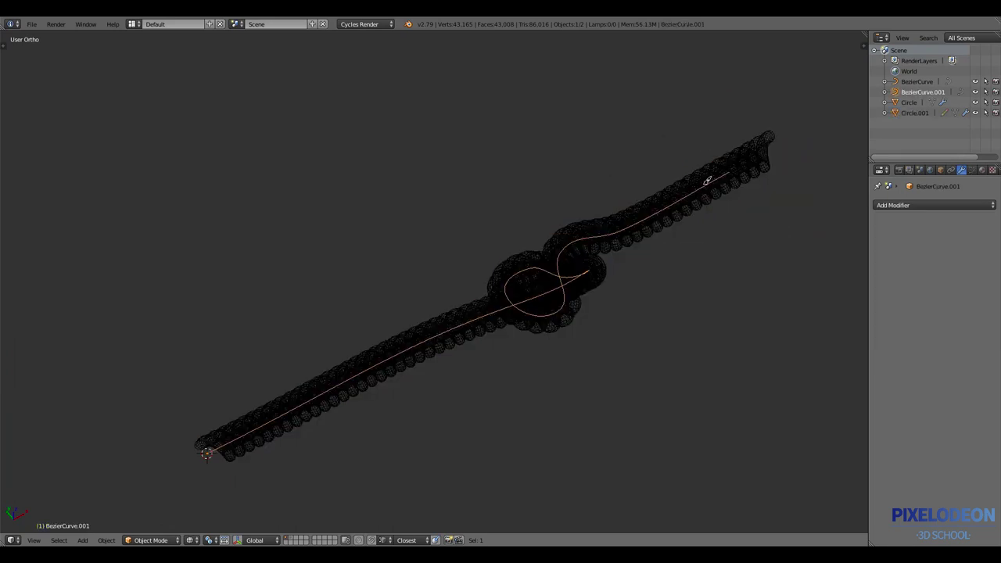
pyautogui.press('Tab')
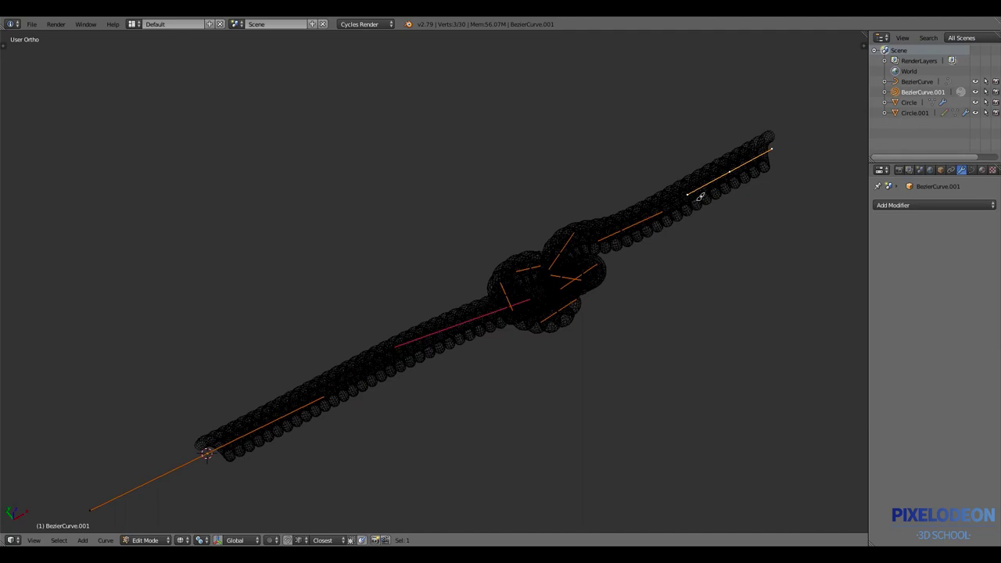
pyautogui.press('z')
pyautogui.press('KP_7')
# Extrude four new curve points past the rope end, sweeping into a large loop
pyautogui.scroll(-2, 700, 229)
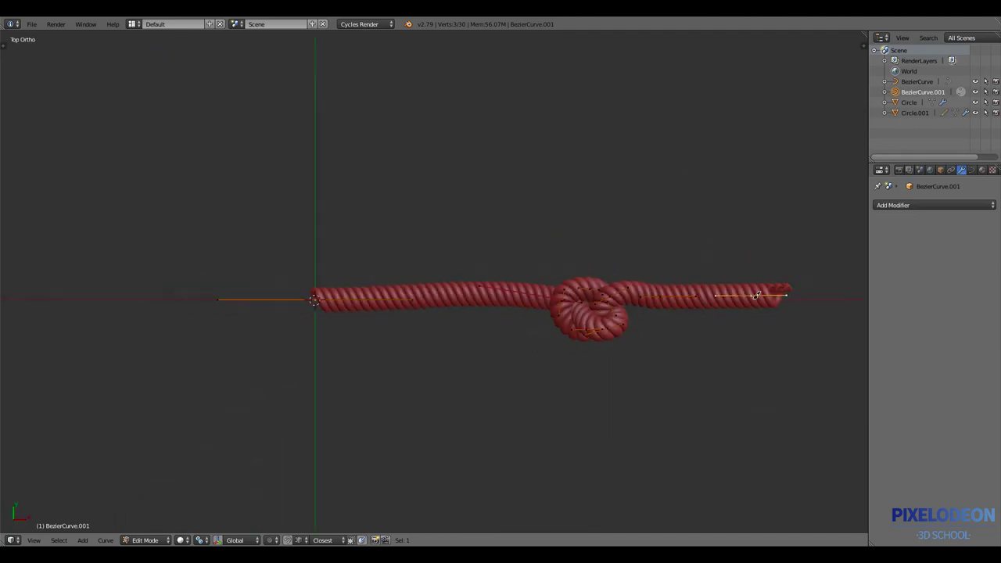
pyautogui.keyDown('shift'); pyautogui.moveTo(766, 324); pyautogui.dragTo(582, 324, button='middle'); pyautogui.keyUp('shift')
pyautogui.keyDown('ctrl'); pyautogui.click(601, 382); pyautogui.keyUp('ctrl')
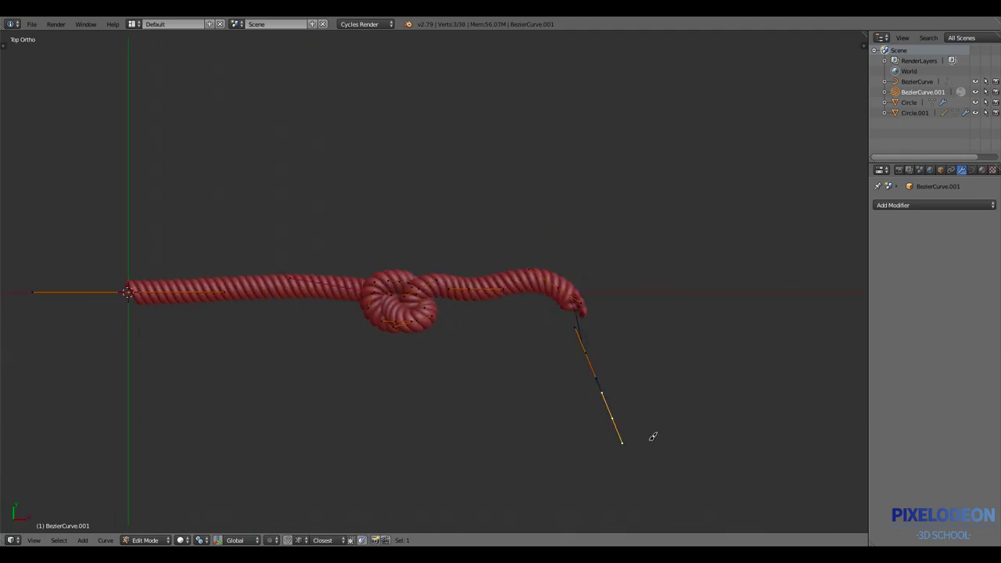
pyautogui.keyDown('ctrl'); pyautogui.click(772, 403); pyautogui.keyUp('ctrl')
pyautogui.keyDown('ctrl'); pyautogui.click(799, 298); pyautogui.keyUp('ctrl')
pyautogui.keyDown('ctrl'); pyautogui.click(551, 176); pyautogui.keyUp('ctrl')
# Select the rope mesh Circle.001 and raise its Screw modifier iterations to 58
pyautogui.press('Tab')
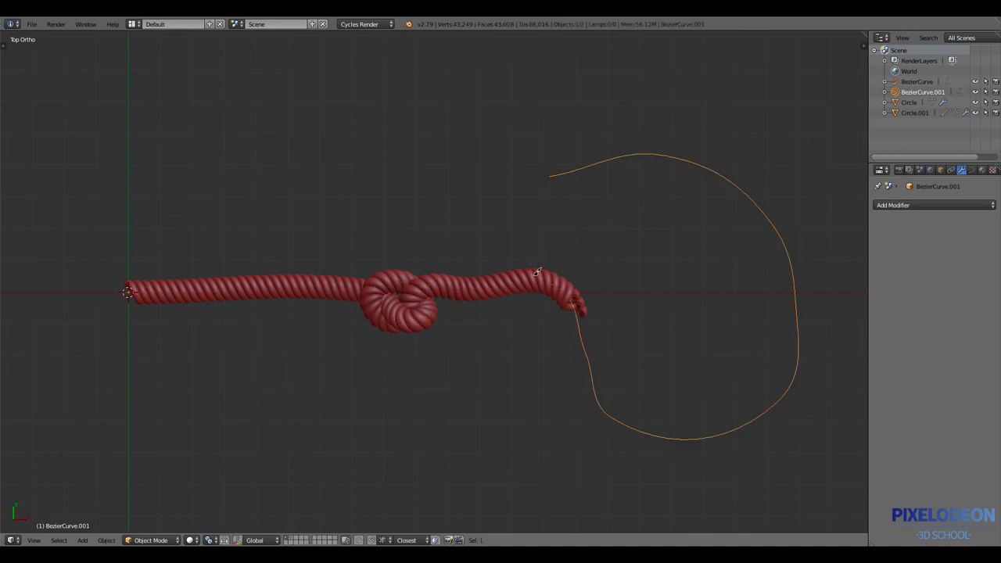
pyautogui.rightClick(522, 279)
pyautogui.click(879, 221)
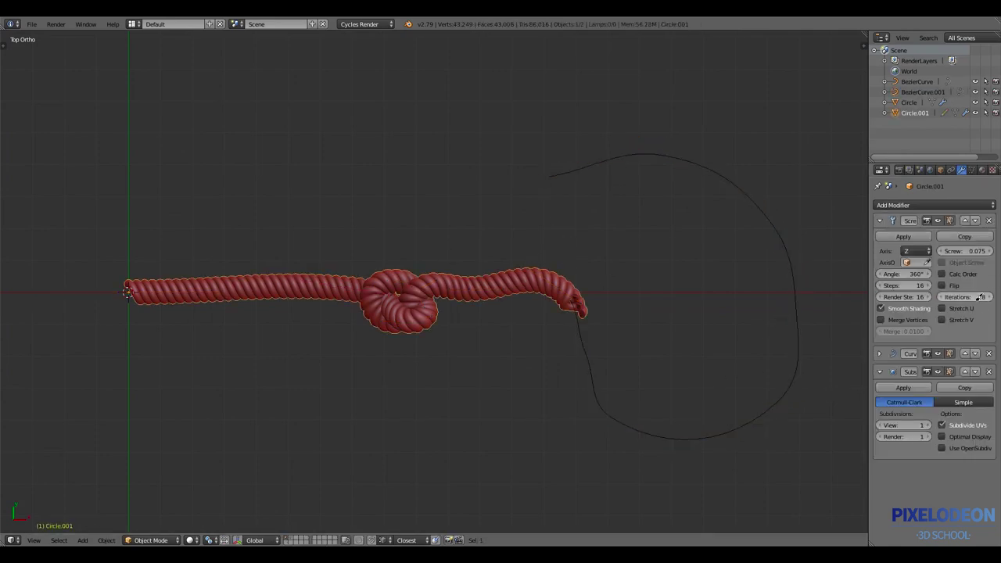
pyautogui.moveTo(980, 297); pyautogui.dragTo(999, 297)
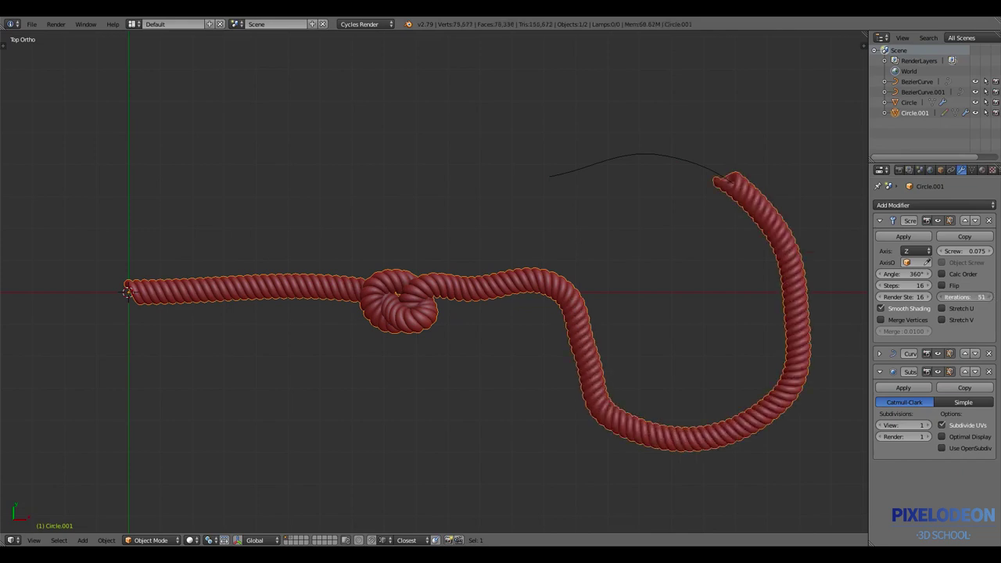
pyautogui.moveTo(996, 296); pyautogui.dragTo(750, 297)
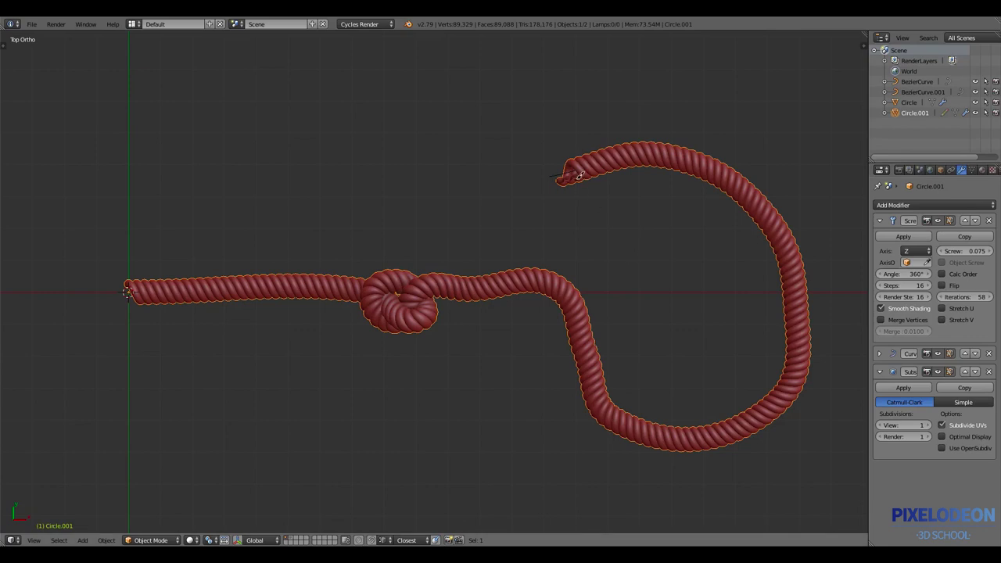
pyautogui.moveTo(579, 187); pyautogui.dragTo(582, 227, button='middle')
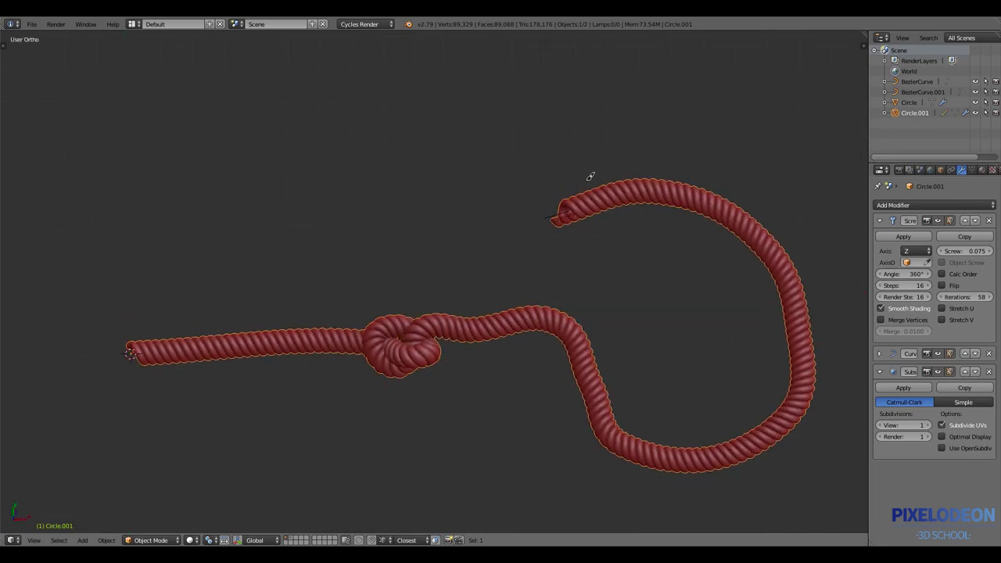
pyautogui.scroll(3, 577, 235)
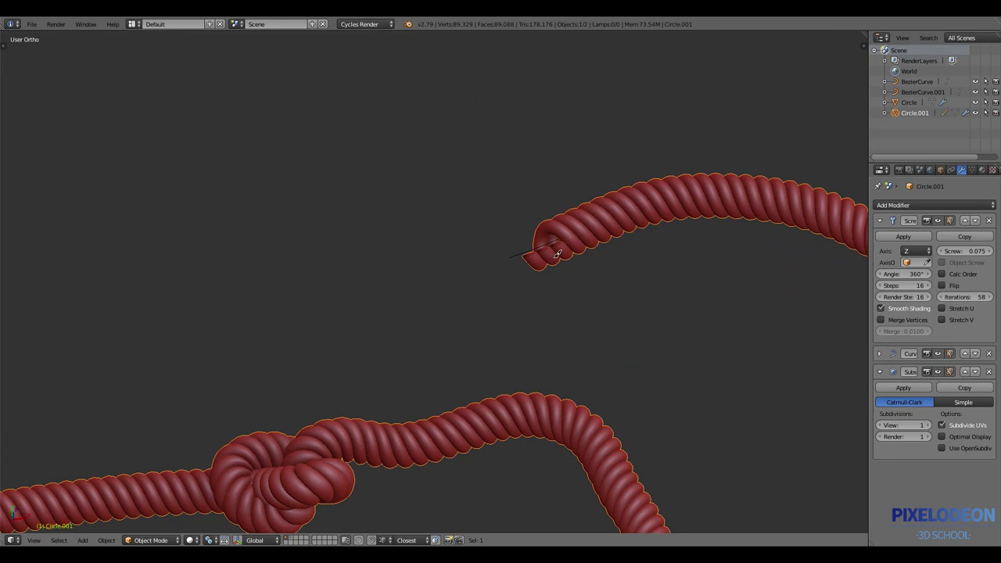
pyautogui.moveTo(591, 222); pyautogui.dragTo(617, 258, button='middle')
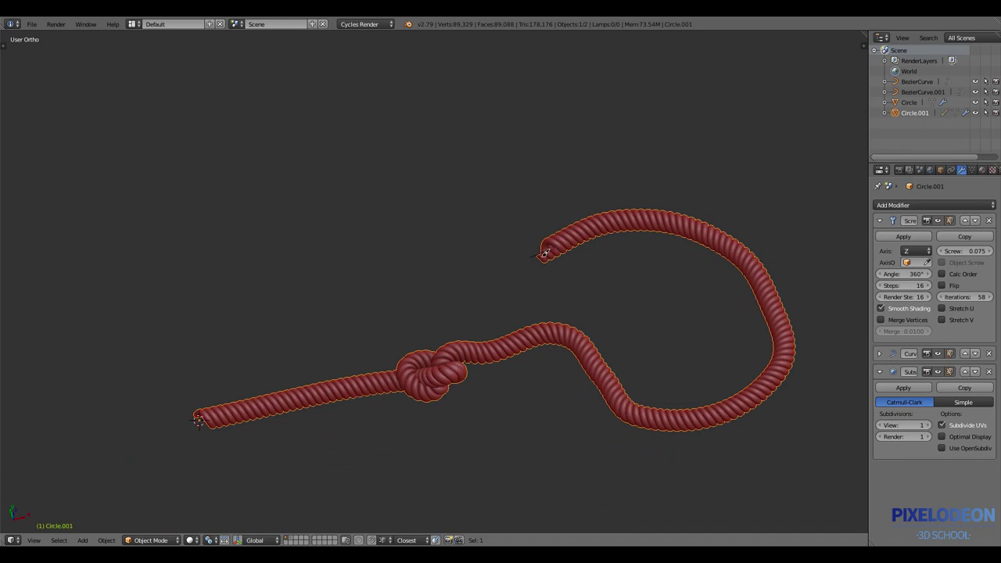
pyautogui.moveTo(606, 405)
pyautogui.mouseDown(button='middle')
pyautogui.moveTo(625, 351)
pyautogui.moveTo(633, 370)
pyautogui.moveTo(613, 334)
pyautogui.moveTo(618, 399)
pyautogui.mouseUp(button='middle')
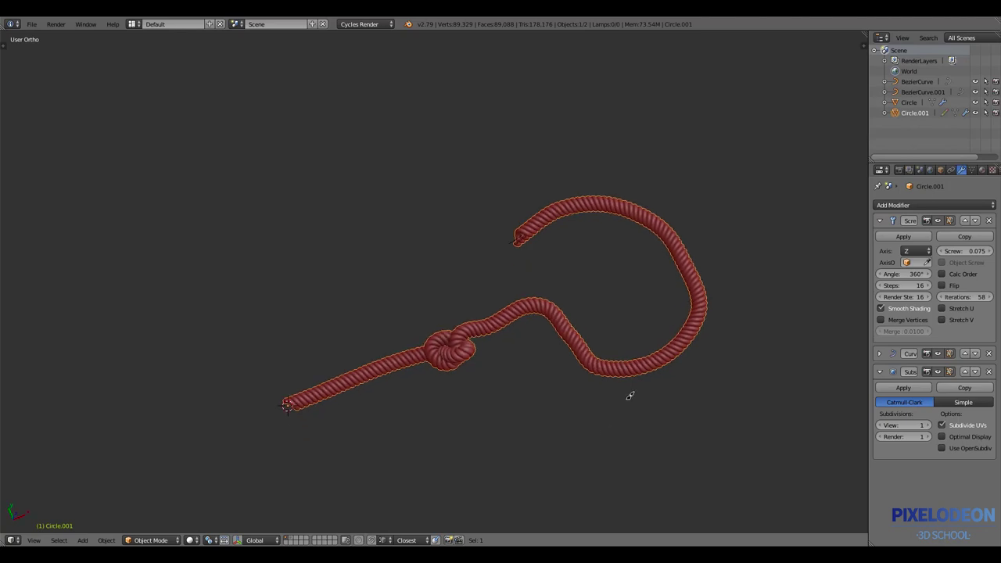